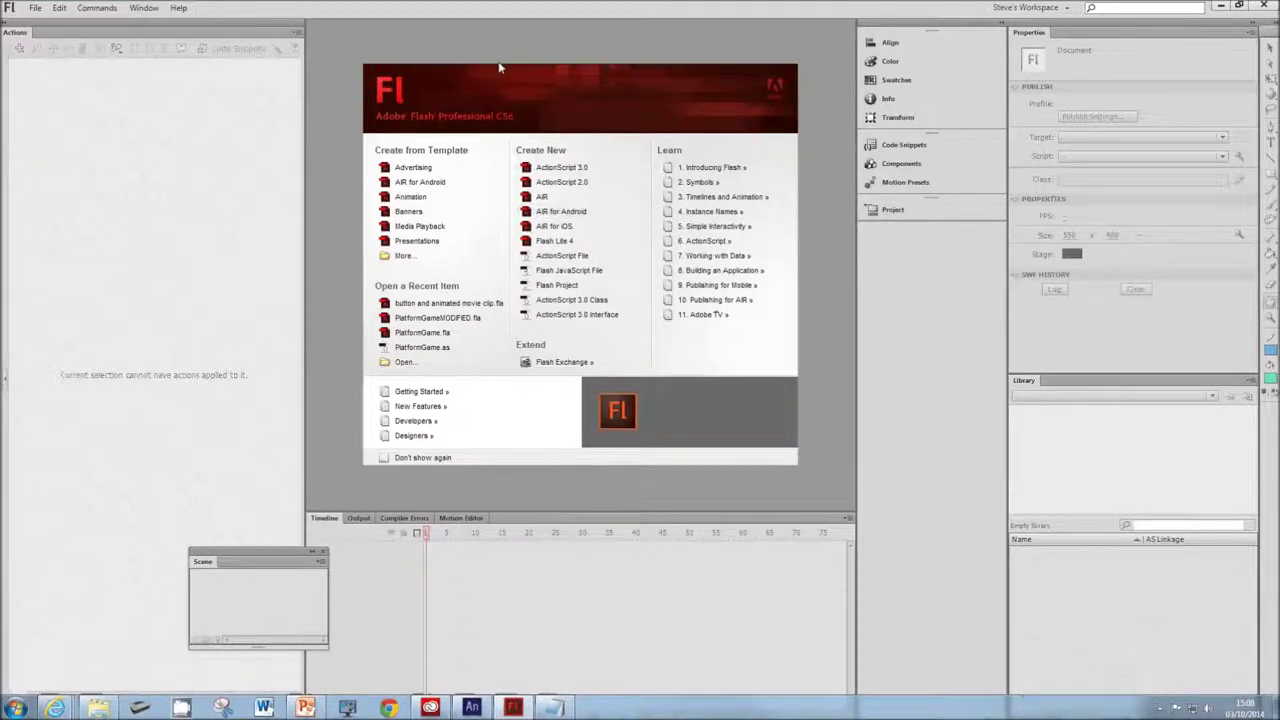
Create a new ActionScript 3.0 document and fit its 550 x 400 stage to the window
left_click(541, 168)
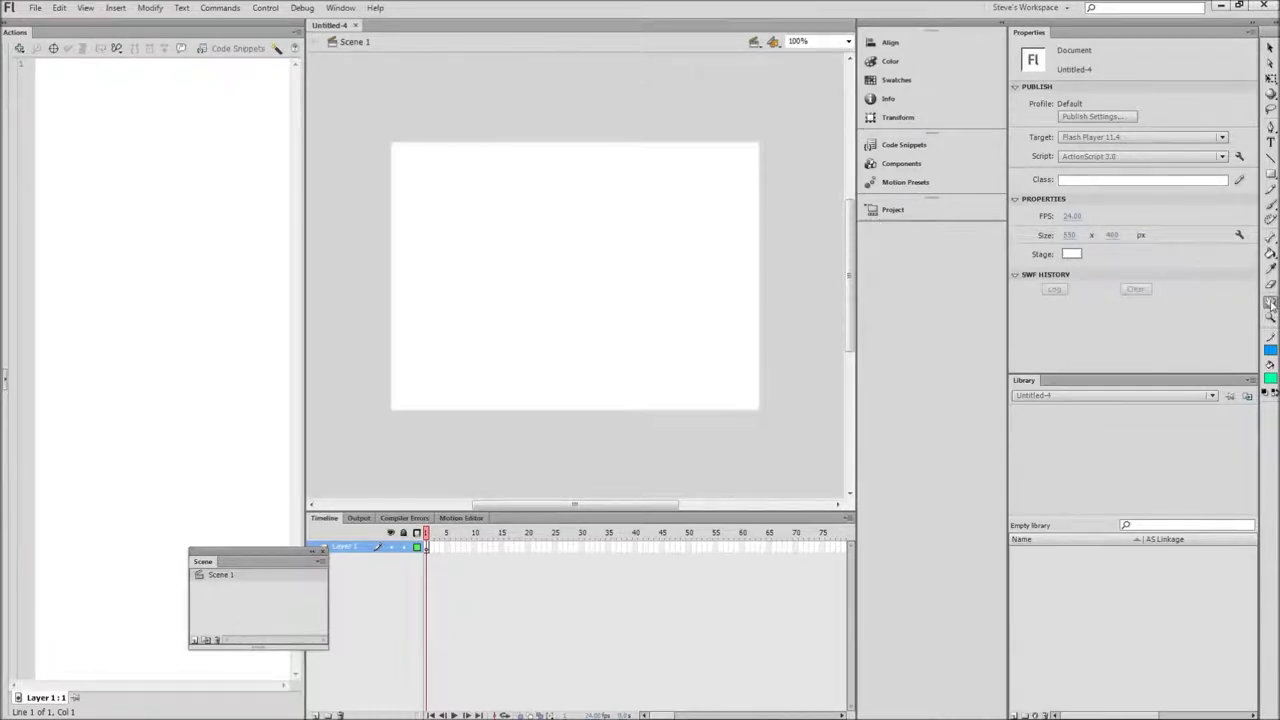
double_click(1270, 302)
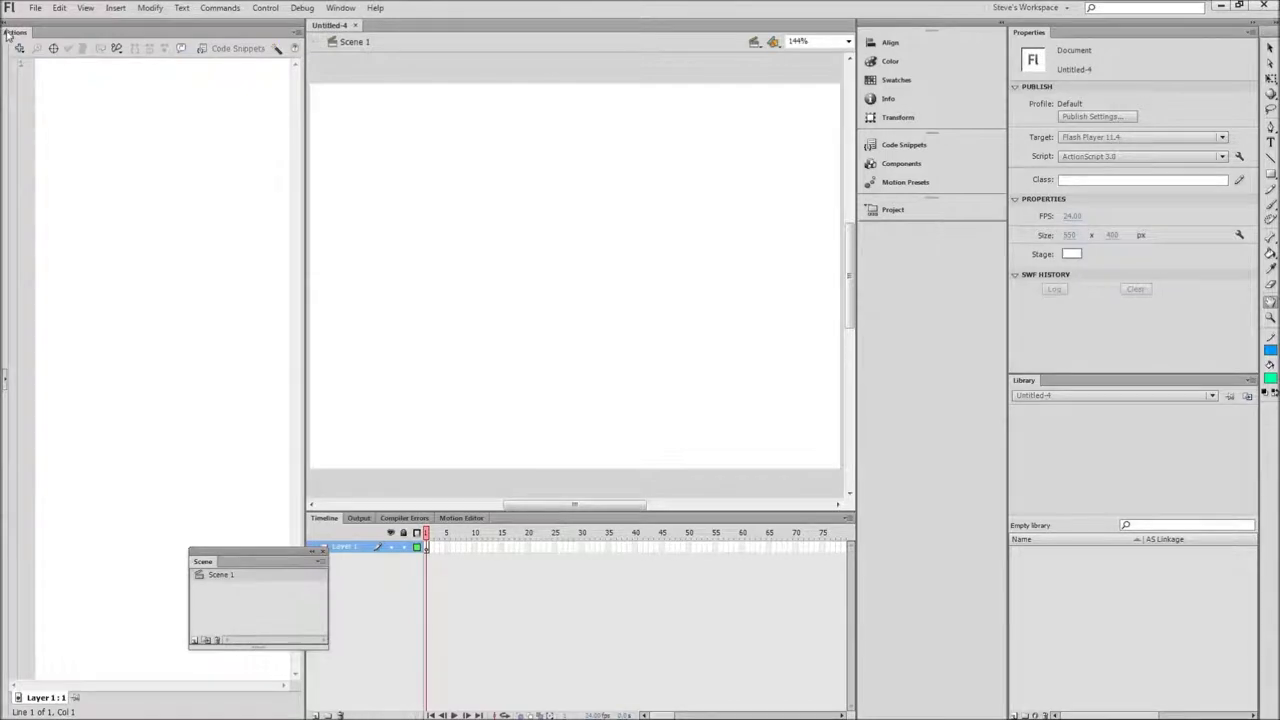
Float the Actions panel and dock it full-height at the left edge
left_click_drag(8, 32, 398, 72)
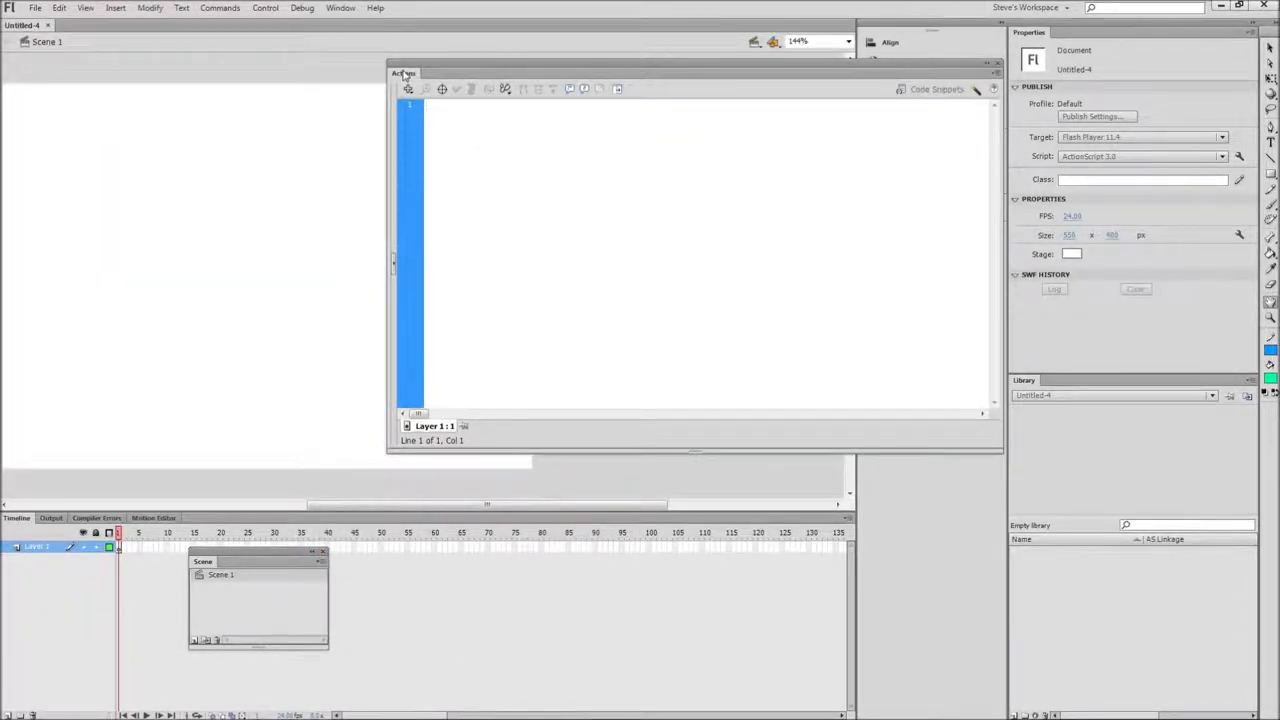
left_click(336, 10)
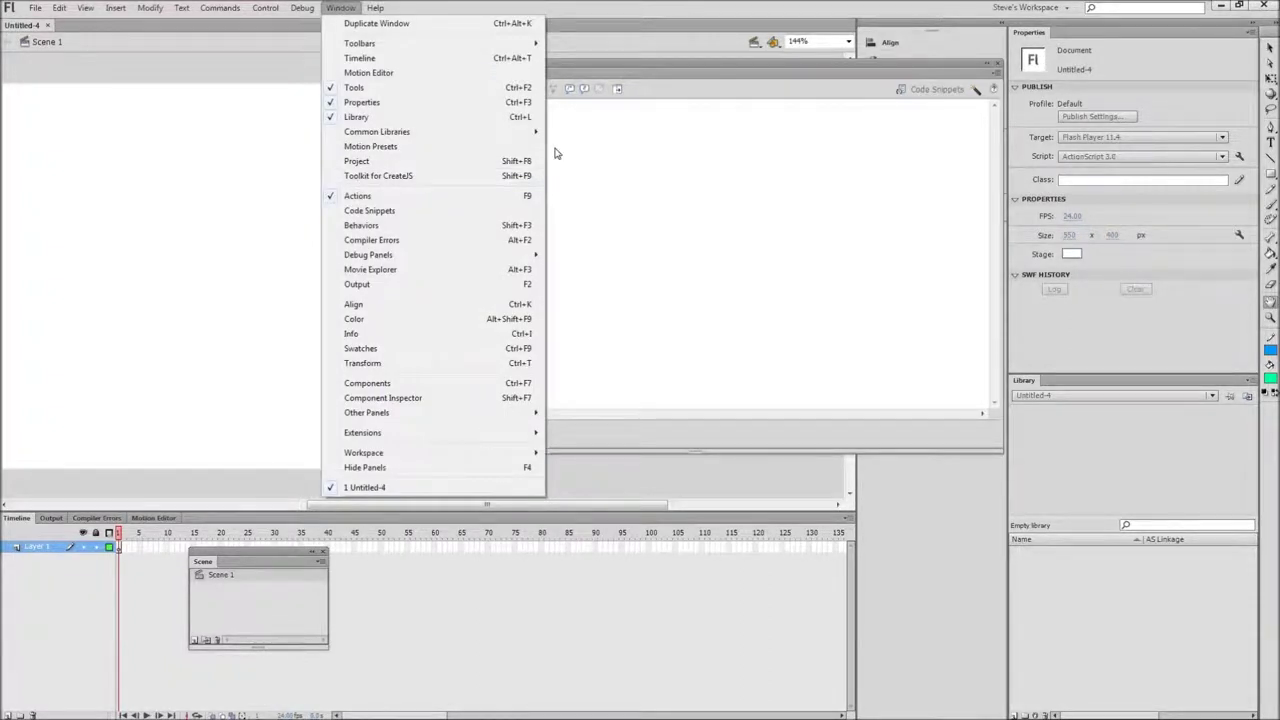
left_click(432, 108)
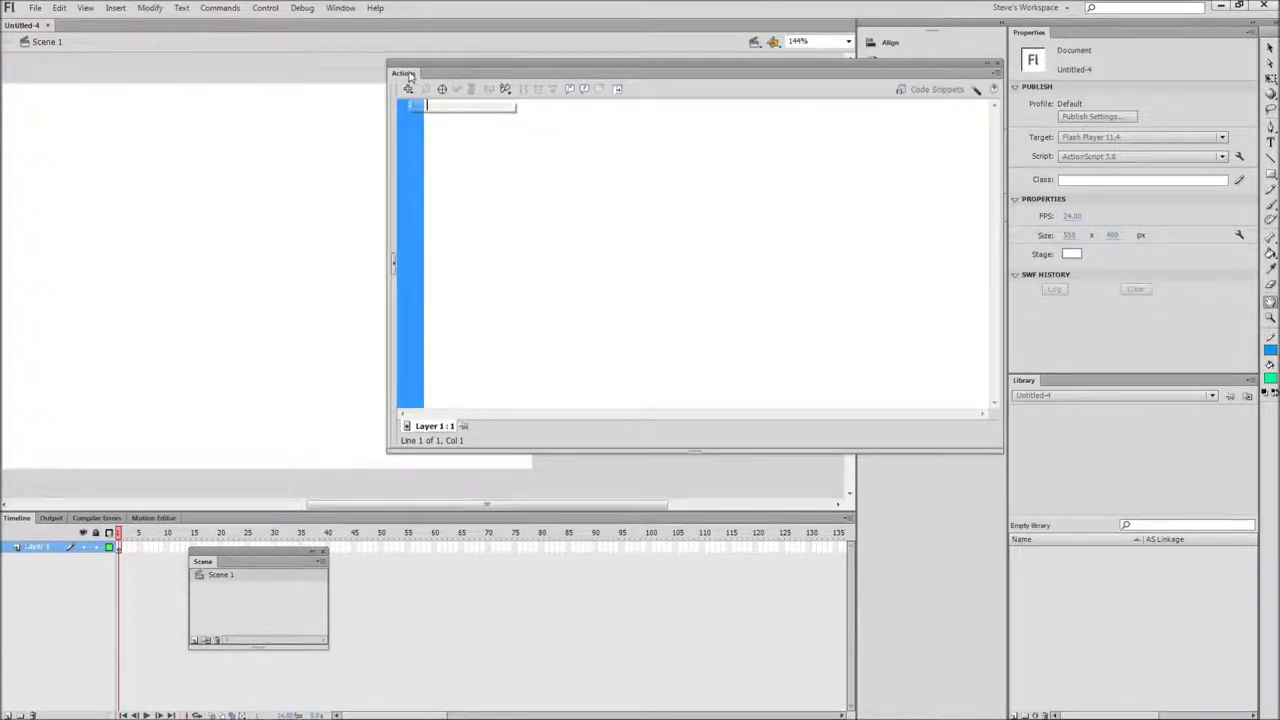
left_click_drag(410, 75, 4, 57)
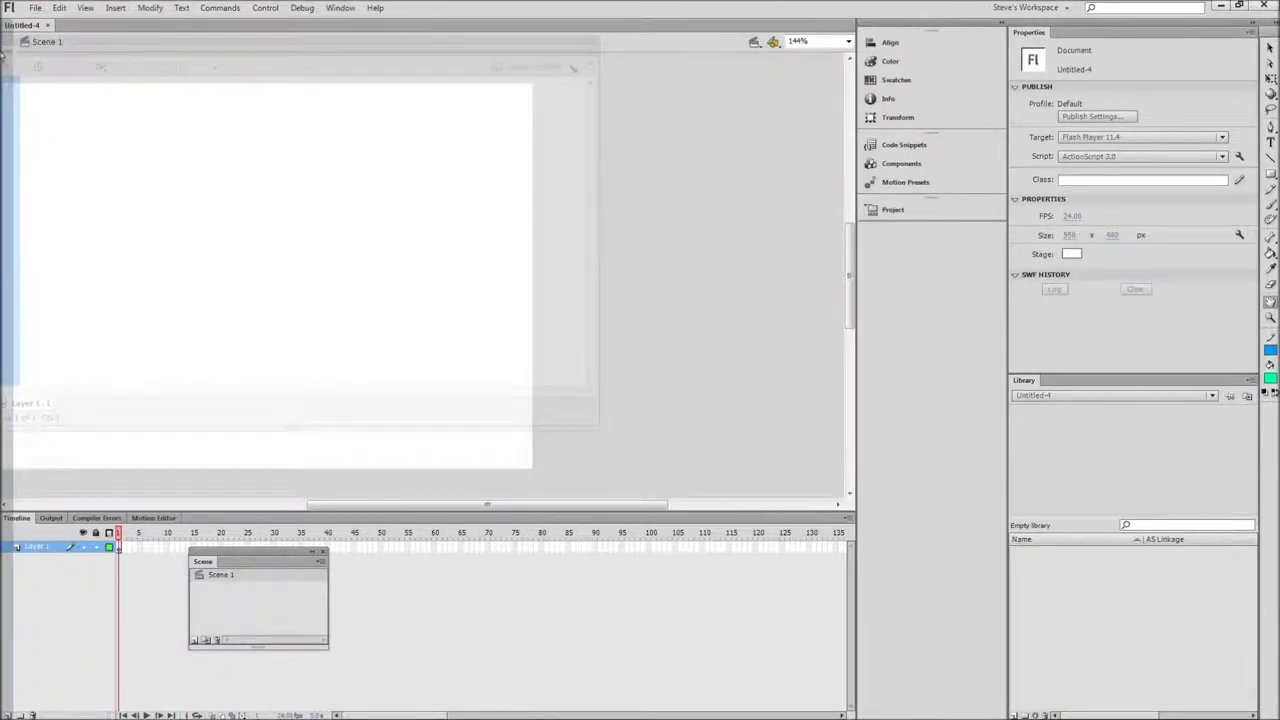
left_click_drag(4, 57, 4, 57)
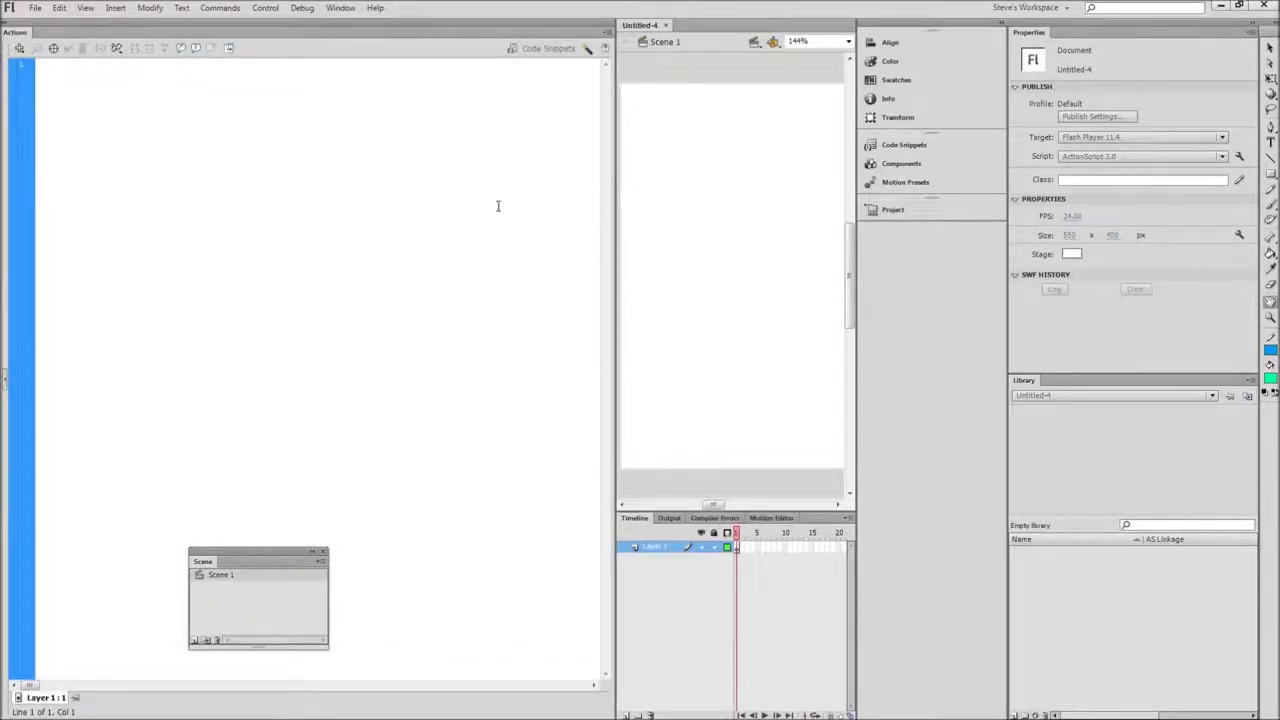
Narrow the Actions panel, collapse the side panels and shorten the Timeline to enlarge the stage
left_click_drag(615, 251, 297, 242)
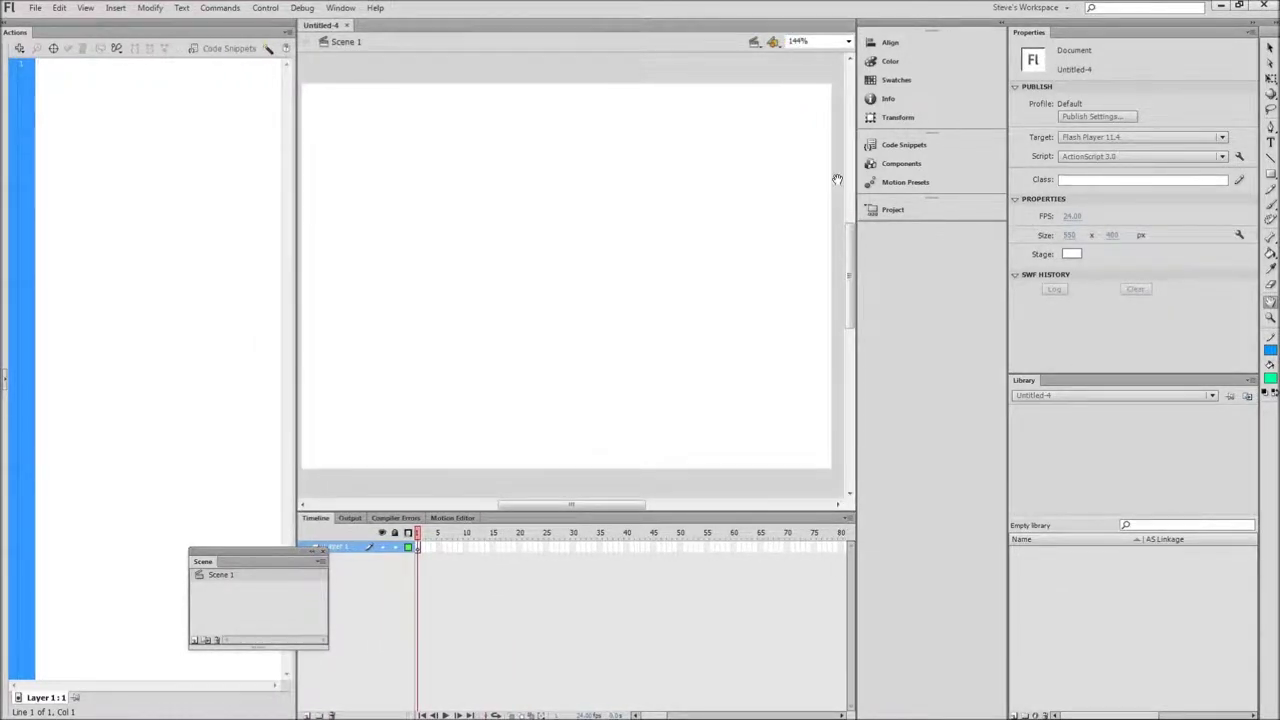
left_click_drag(857, 398, 977, 410)
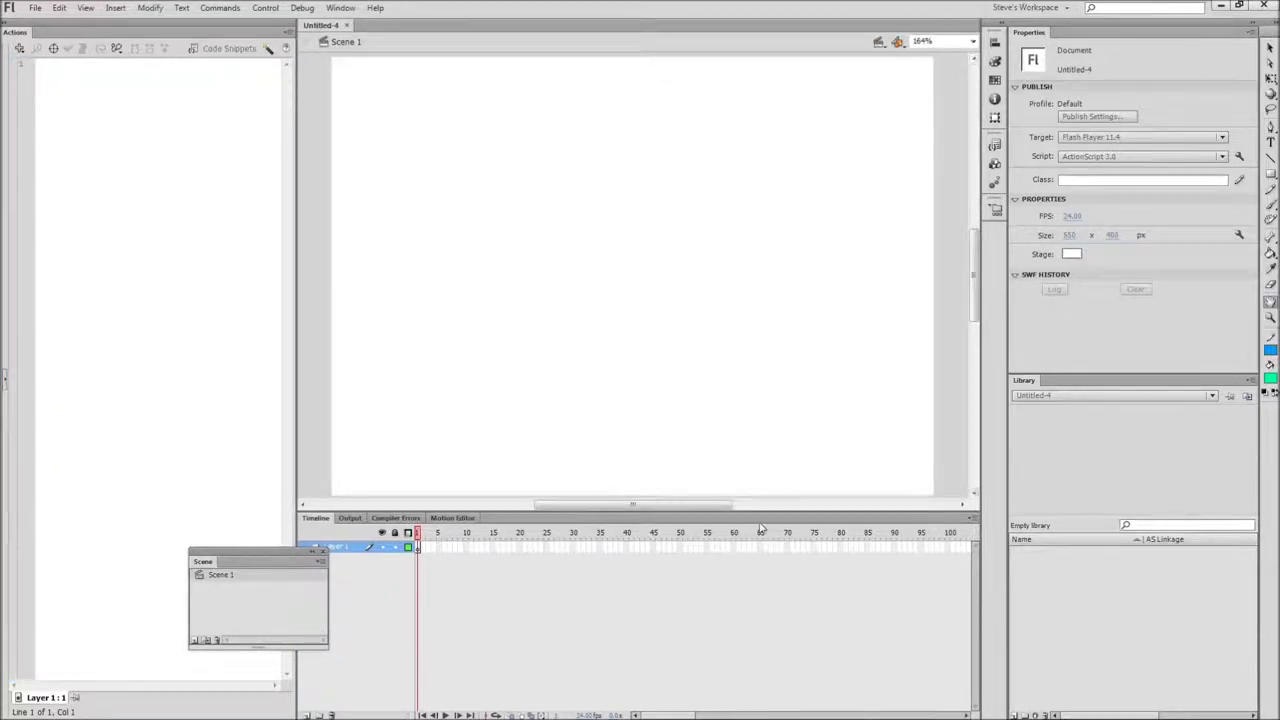
left_click_drag(762, 510, 757, 543)
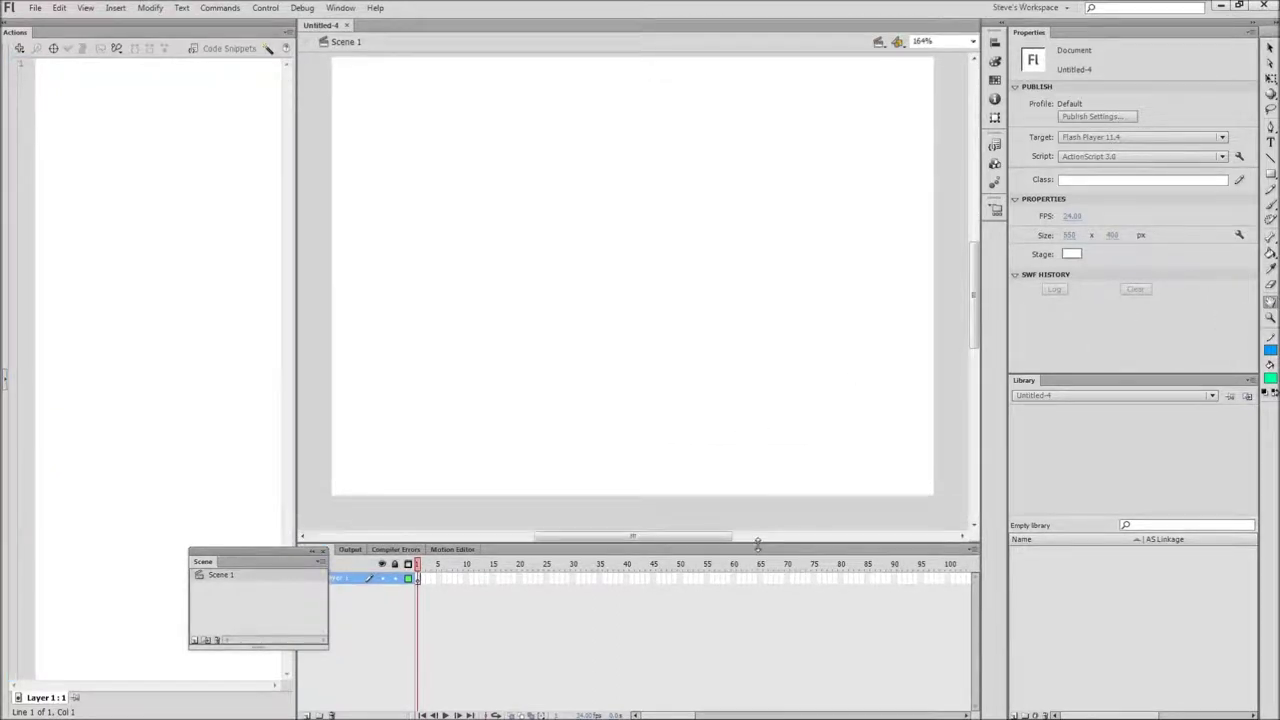
double_click(1270, 302)
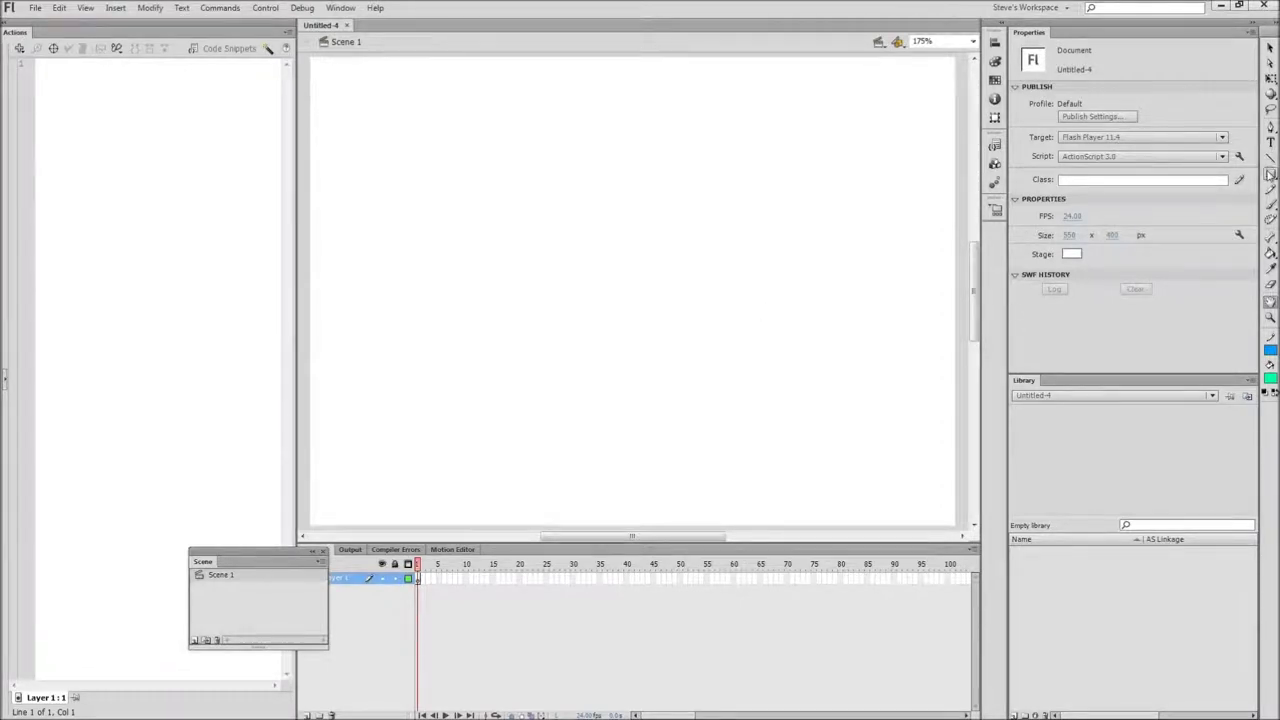
Pick the Rectangle tool, set up with blue fill and a 1.00 green stroke
left_click(1270, 176)
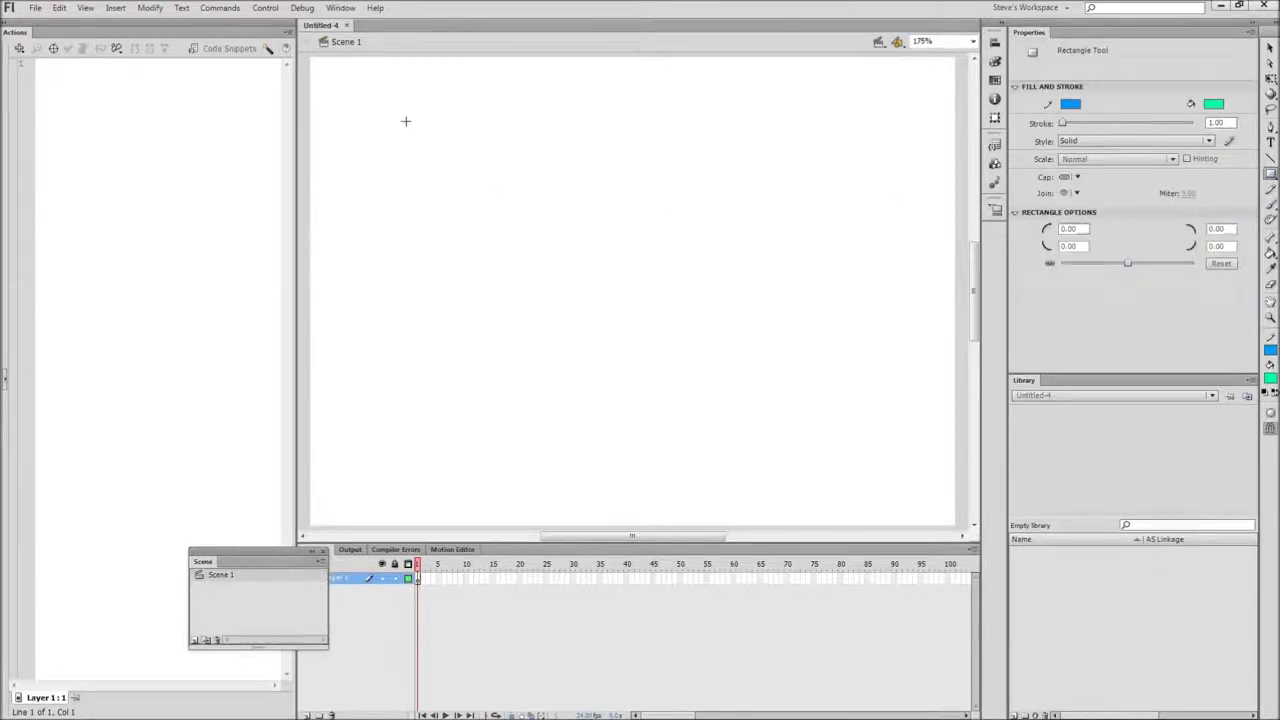
Draw a green rectangle and add the text 'Start!' below it in black
left_click_drag(368, 127, 467, 170)
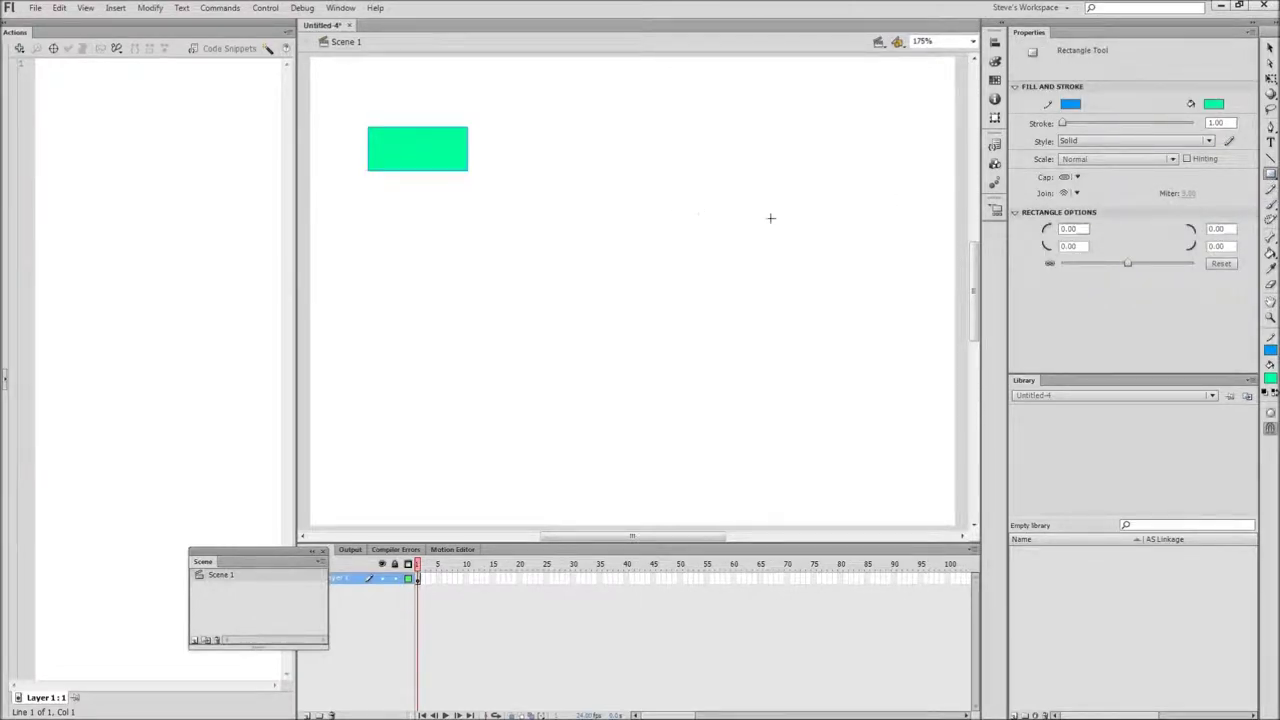
left_click(1270, 141)
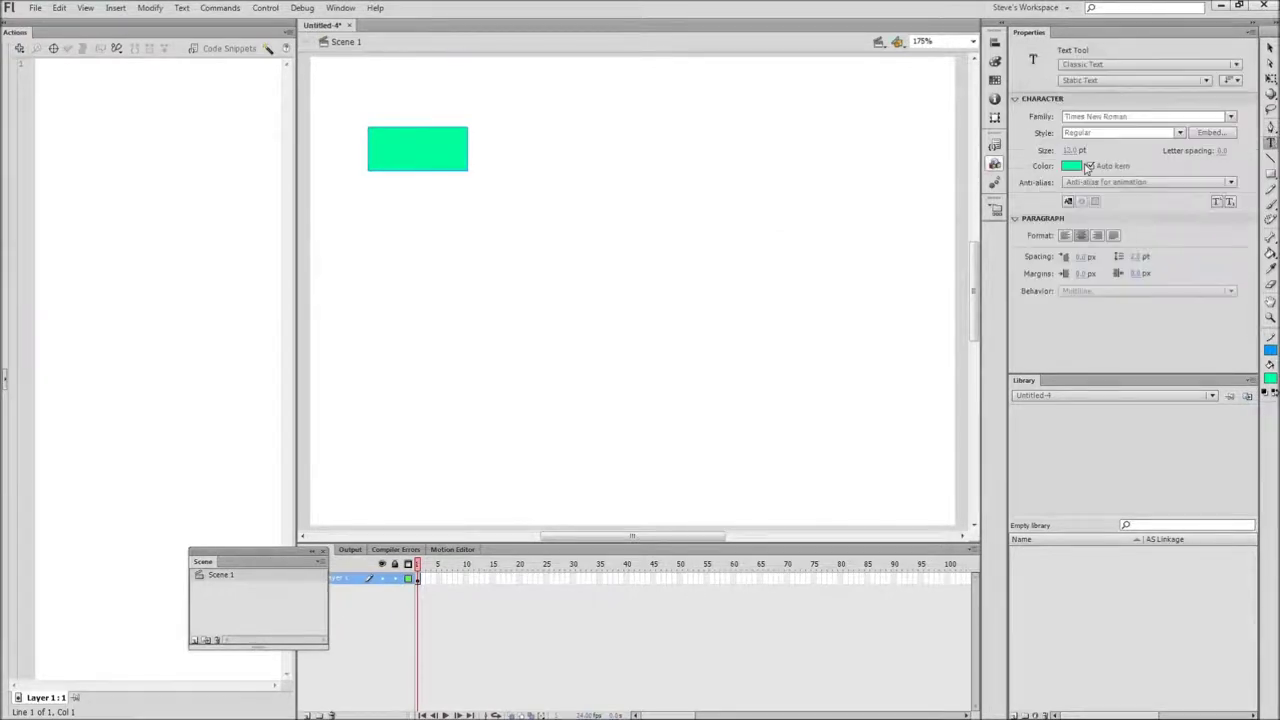
left_click(398, 228)
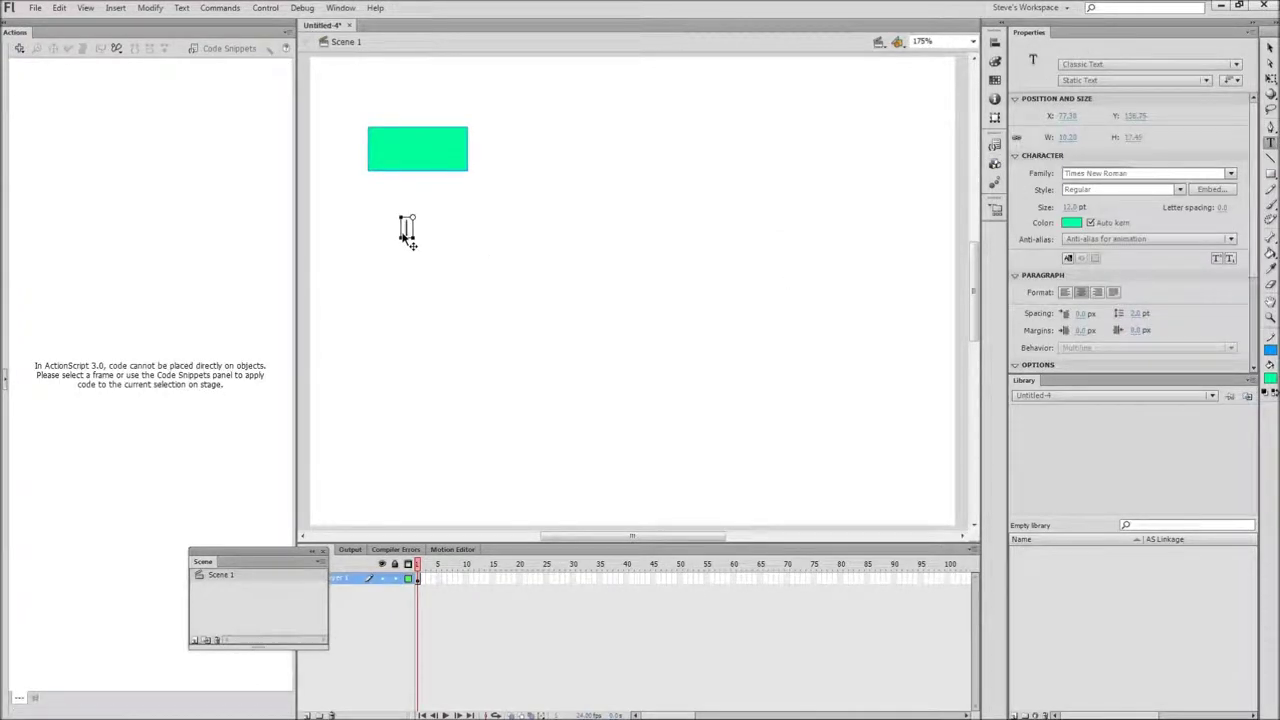
type("Start!")
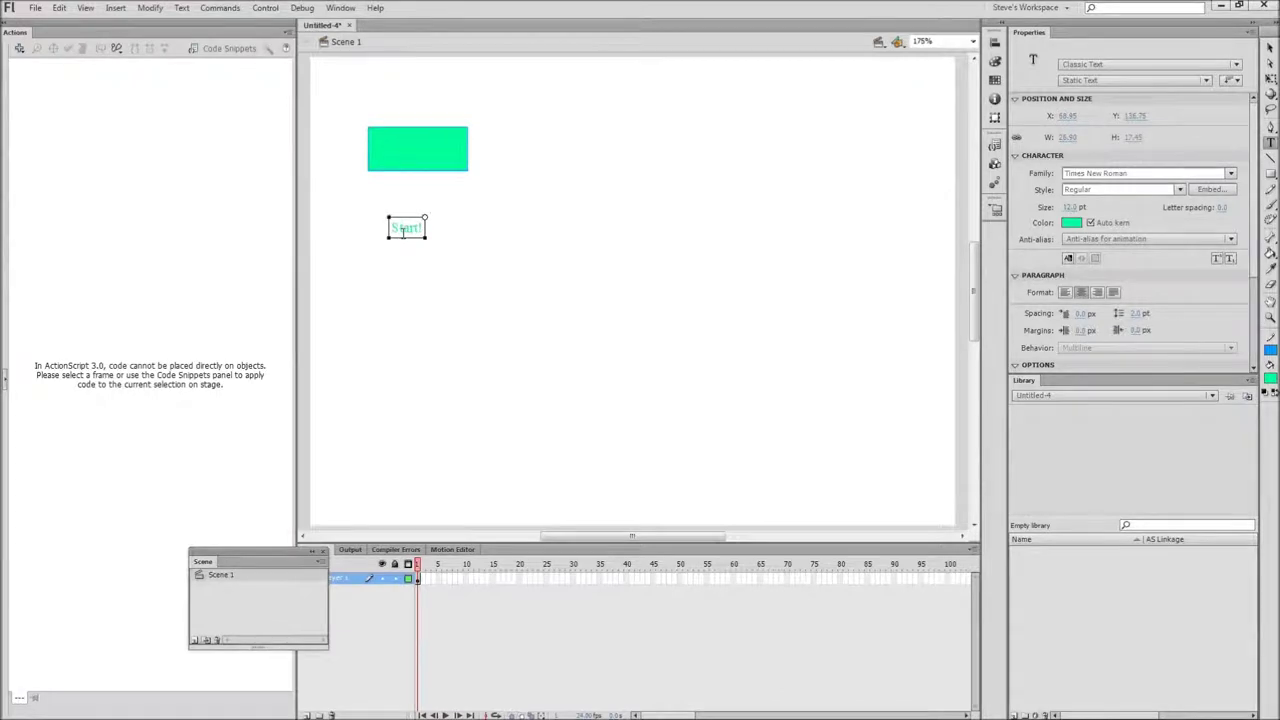
left_click(1073, 224)
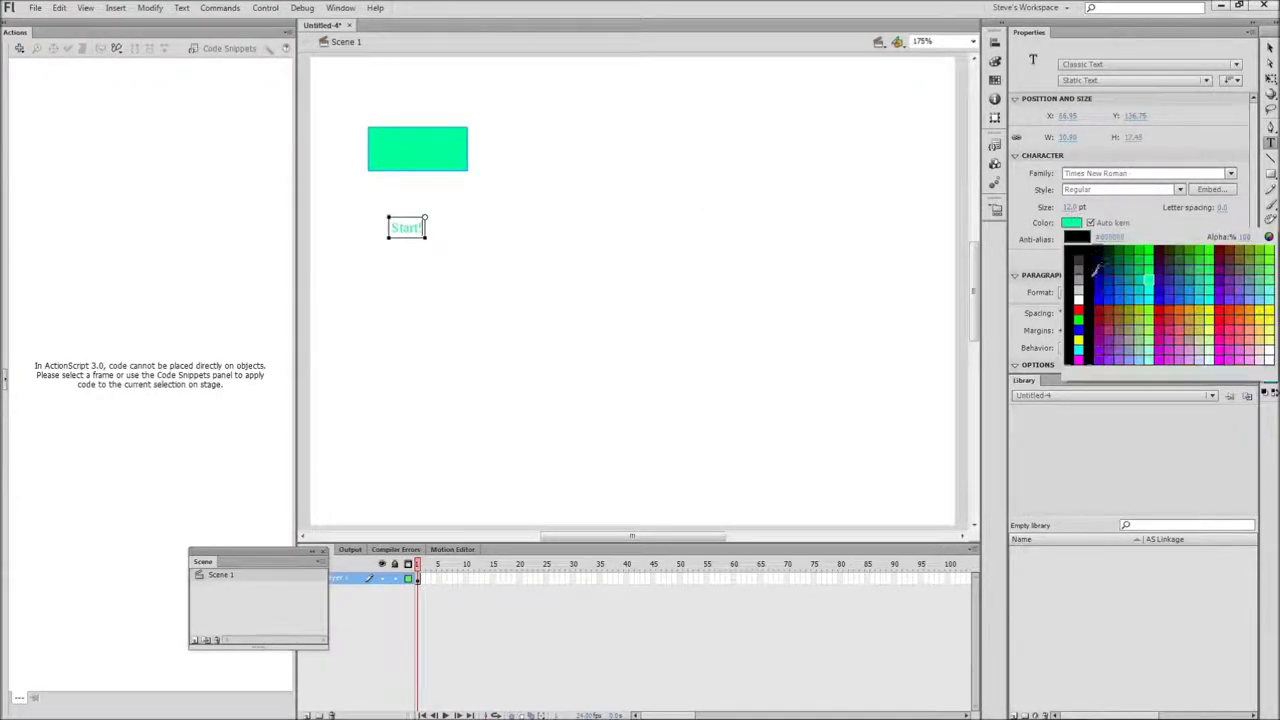
left_click(1088, 276)
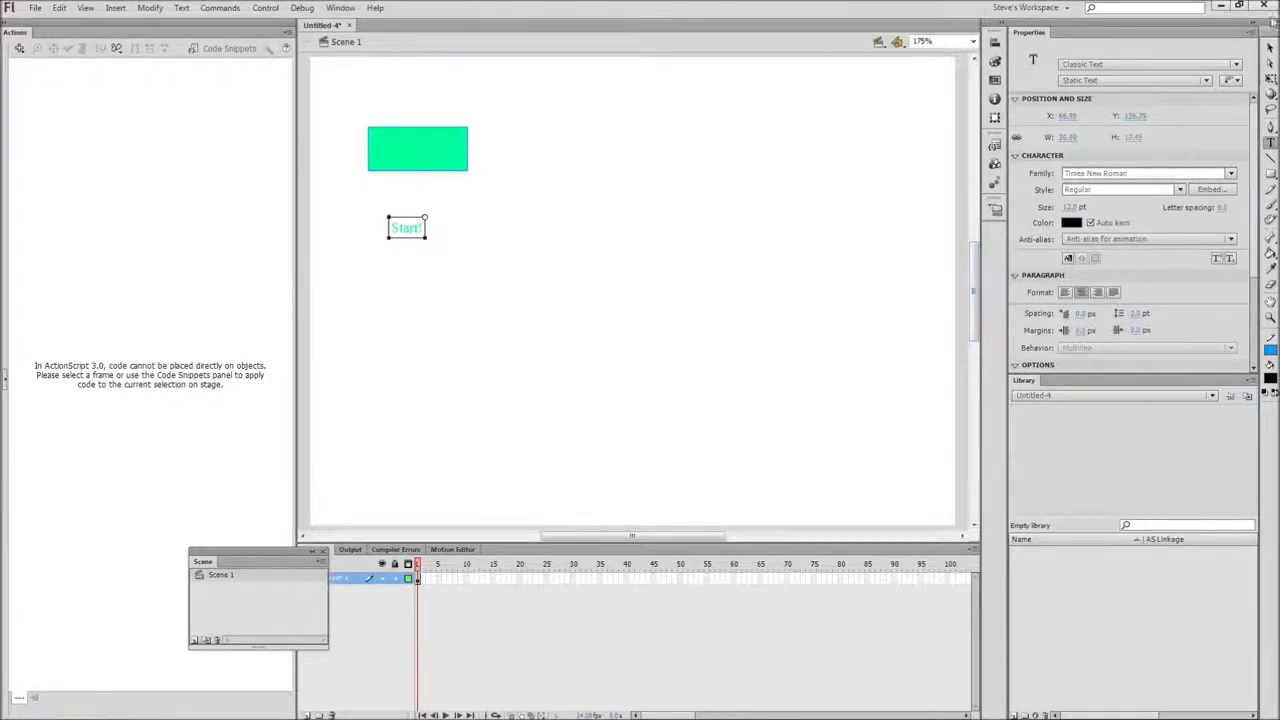
Make the Start! text black, move it onto the rectangle, and select both
left_click(1270, 50)
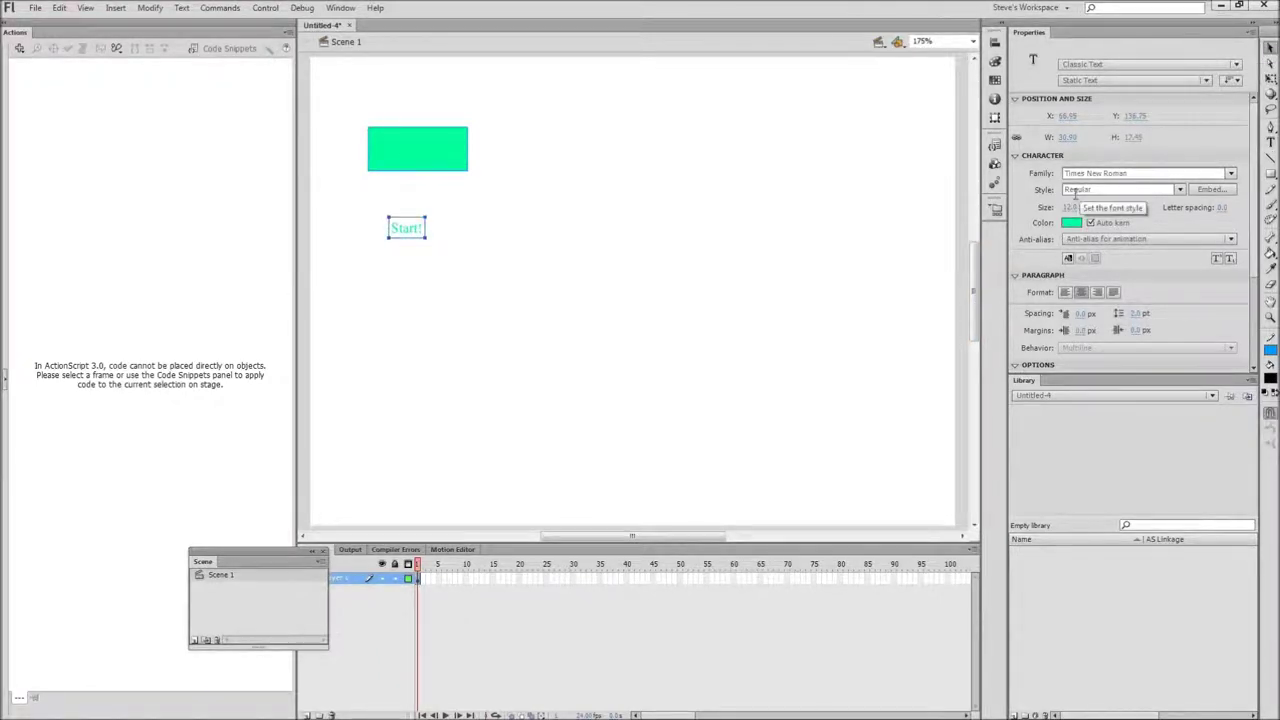
left_click(1072, 221)
left_click(1068, 258)
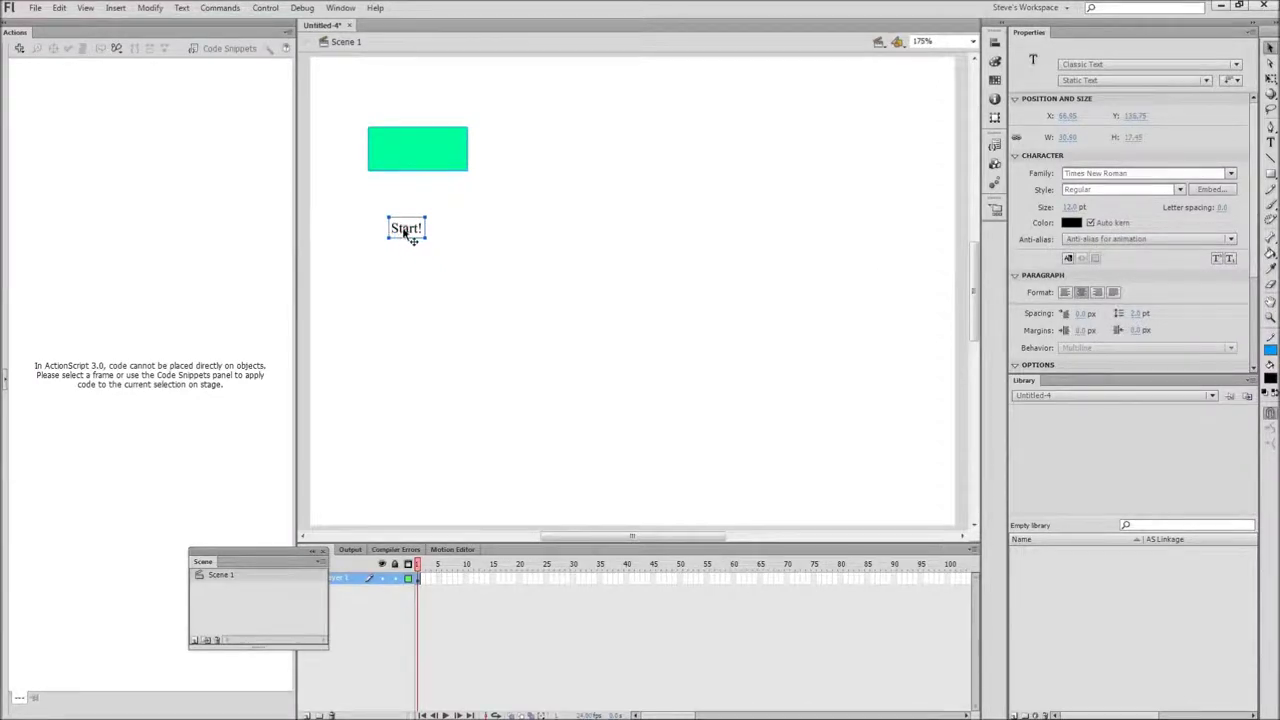
left_click_drag(408, 229, 417, 148)
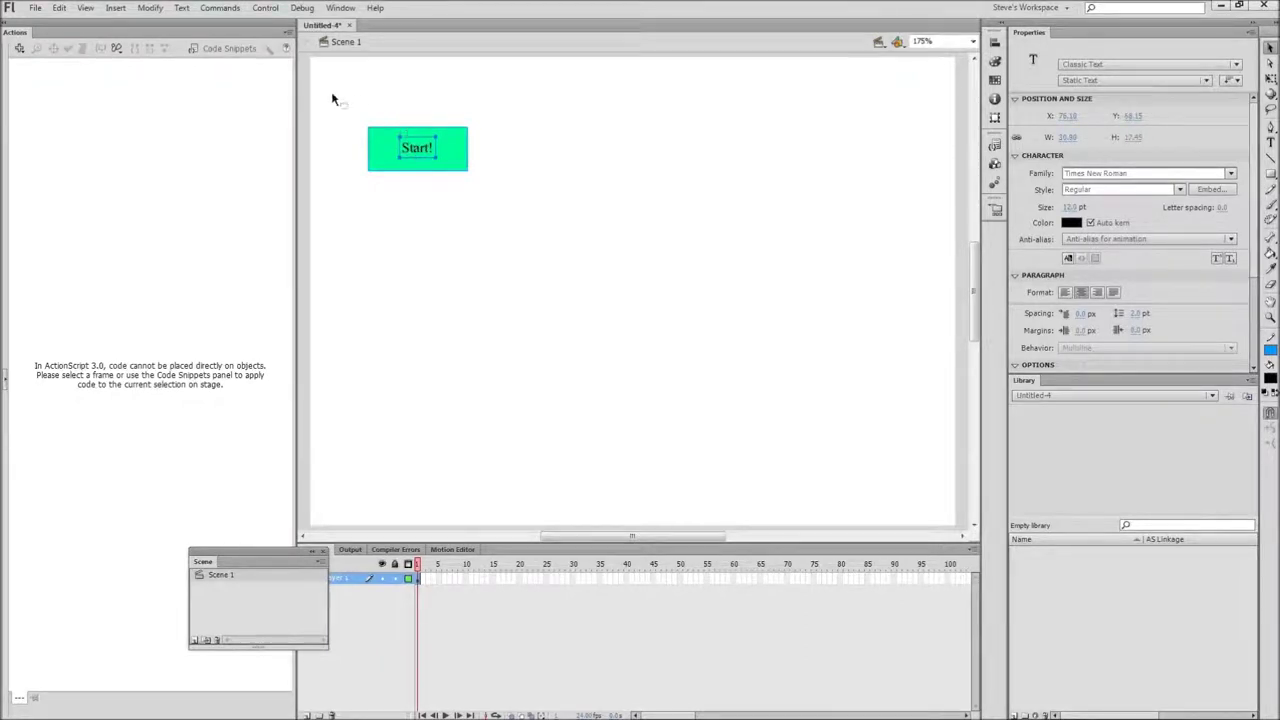
left_click_drag(332, 99, 472, 170)
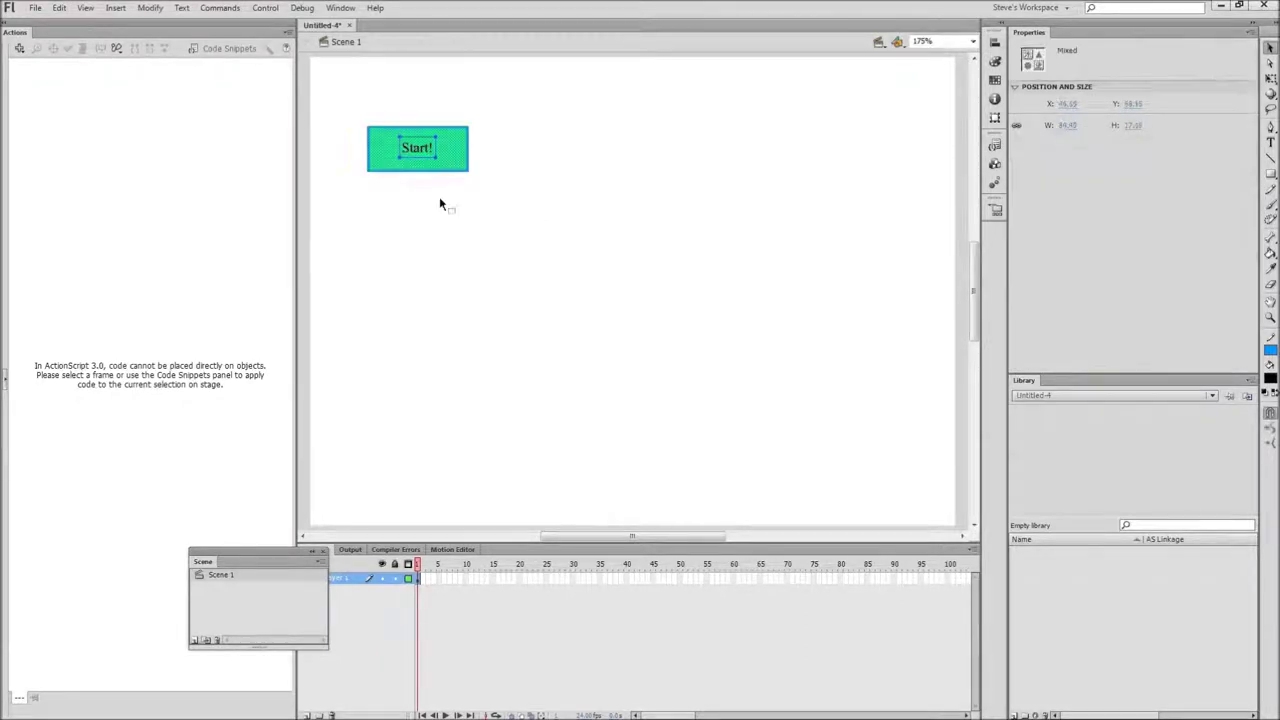
Convert the rectangle and Start! text into a Button symbol named startButton
right_click(458, 146)
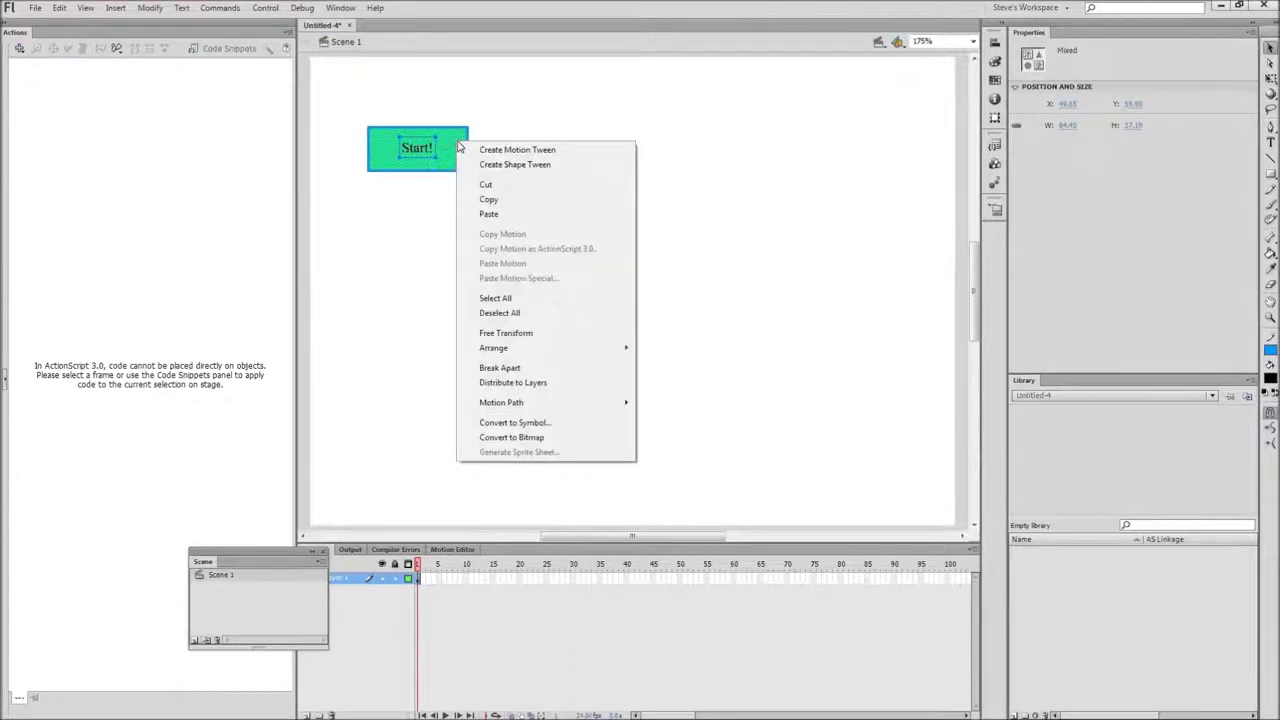
left_click(515, 423)
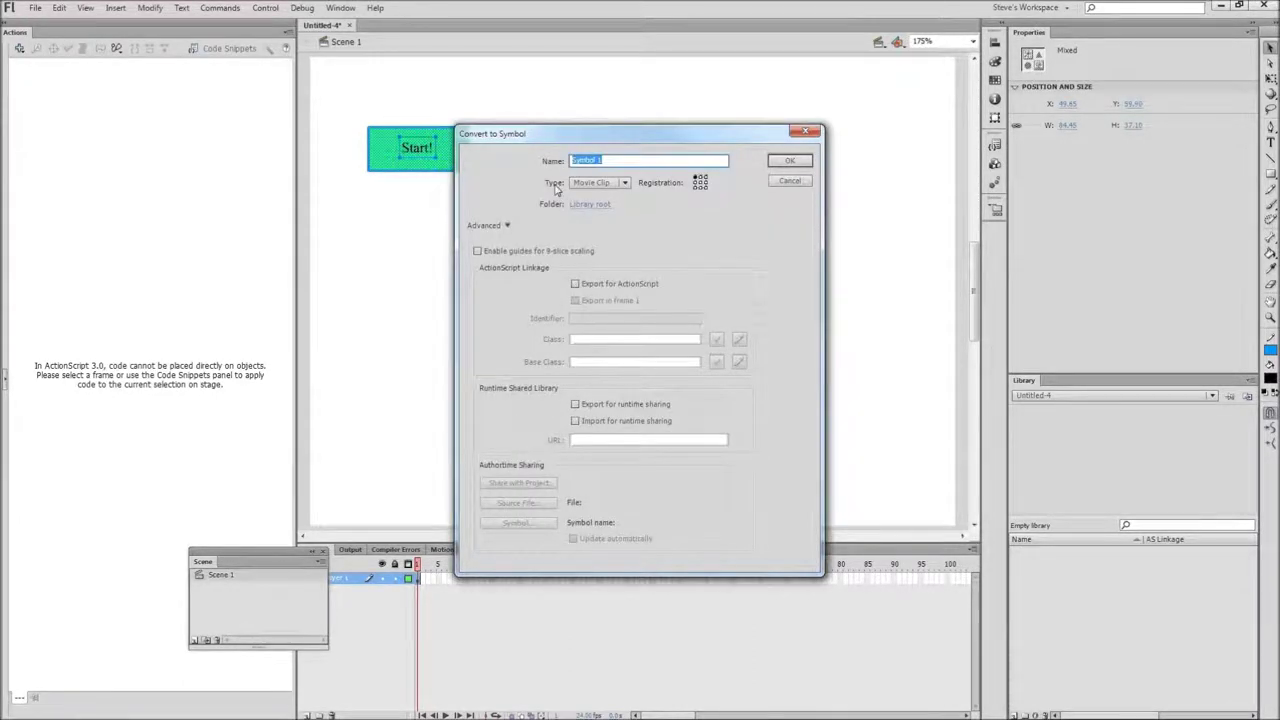
left_click(624, 183)
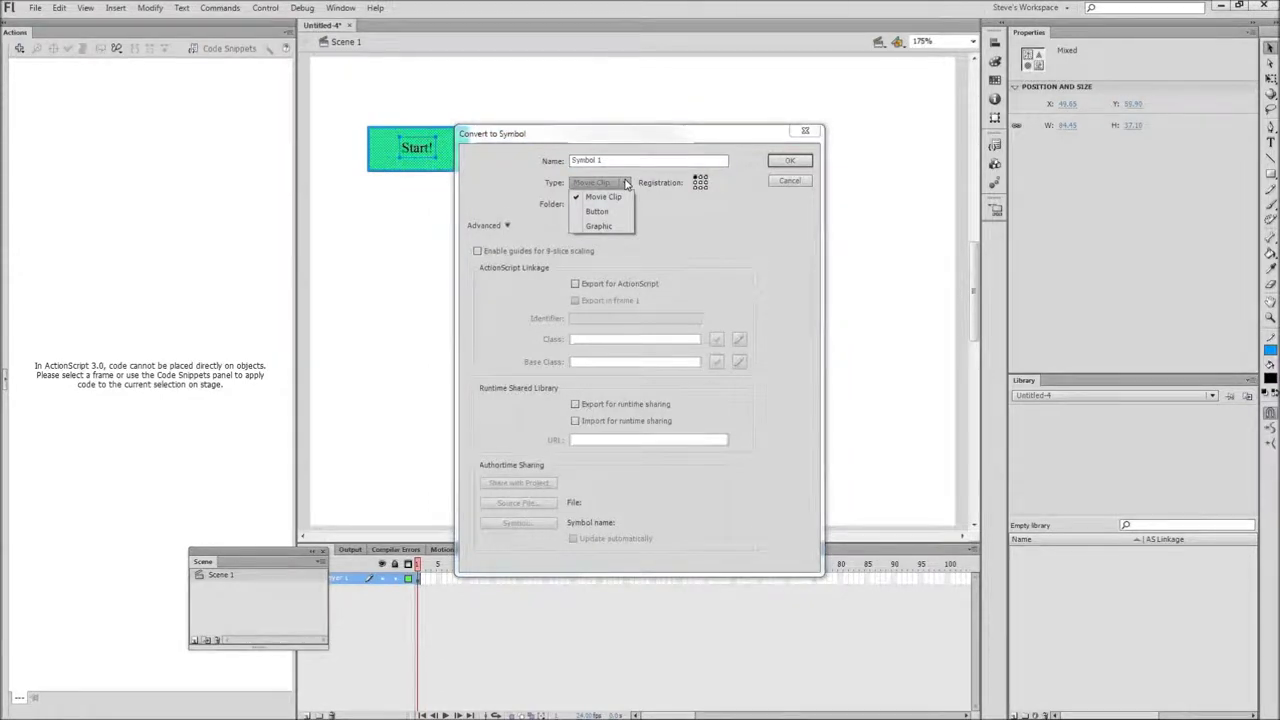
left_click(597, 211)
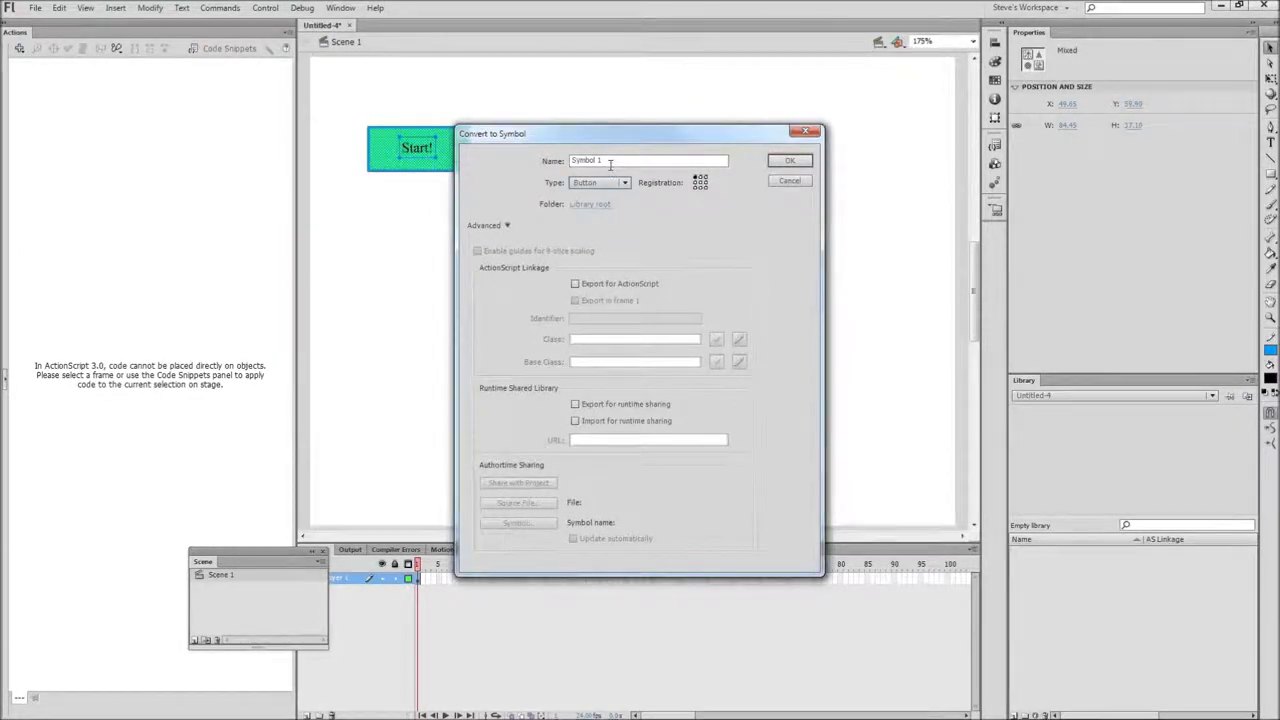
left_click_drag(610, 163, 567, 160)
type("start")
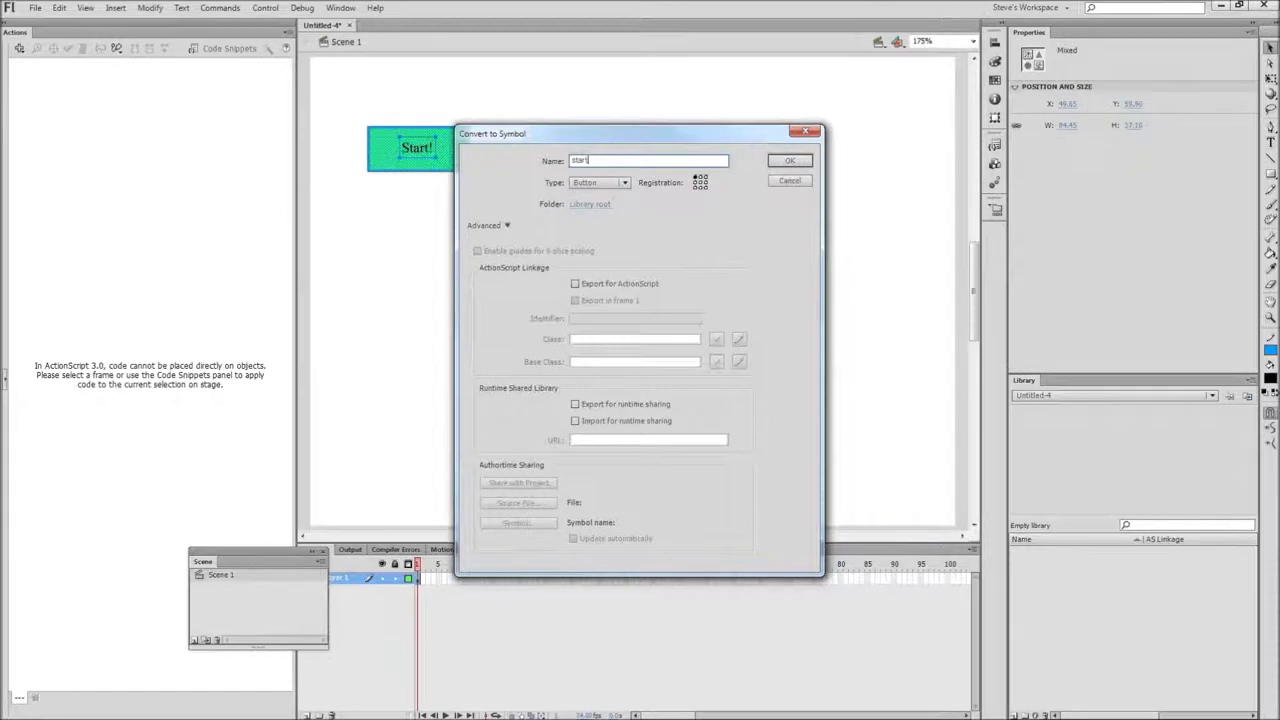
type("Button")
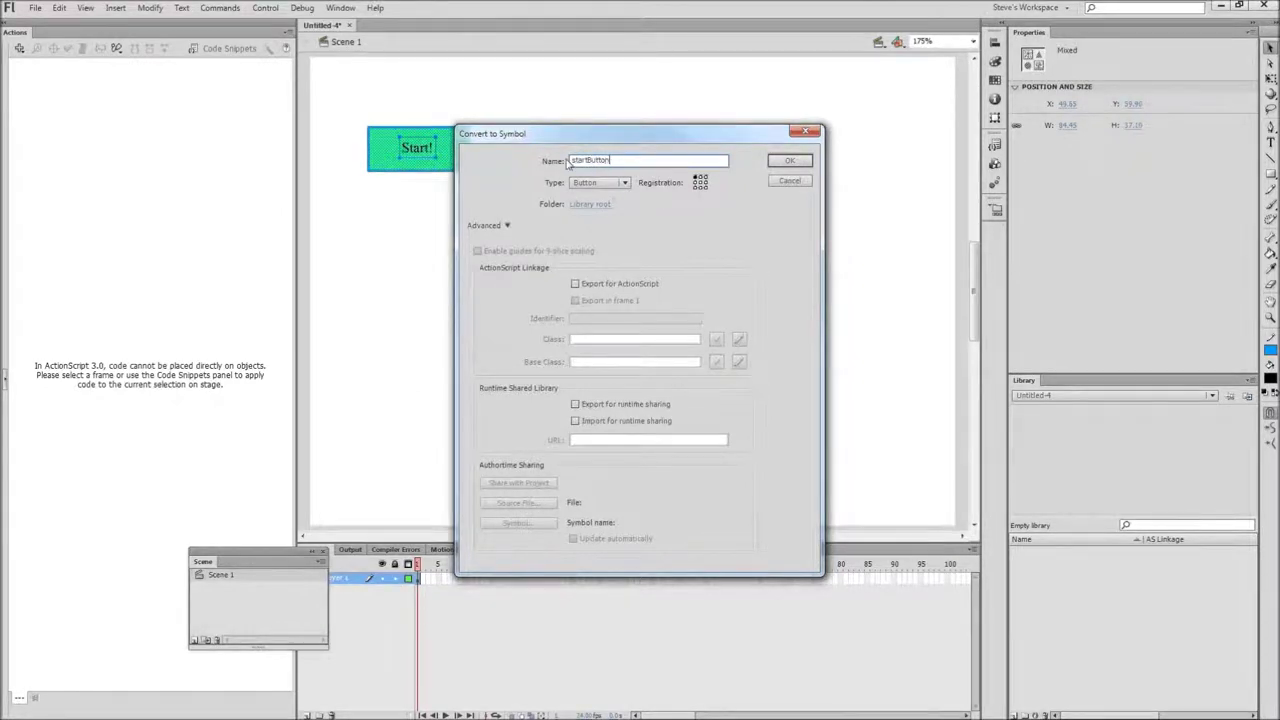
left_click(780, 161)
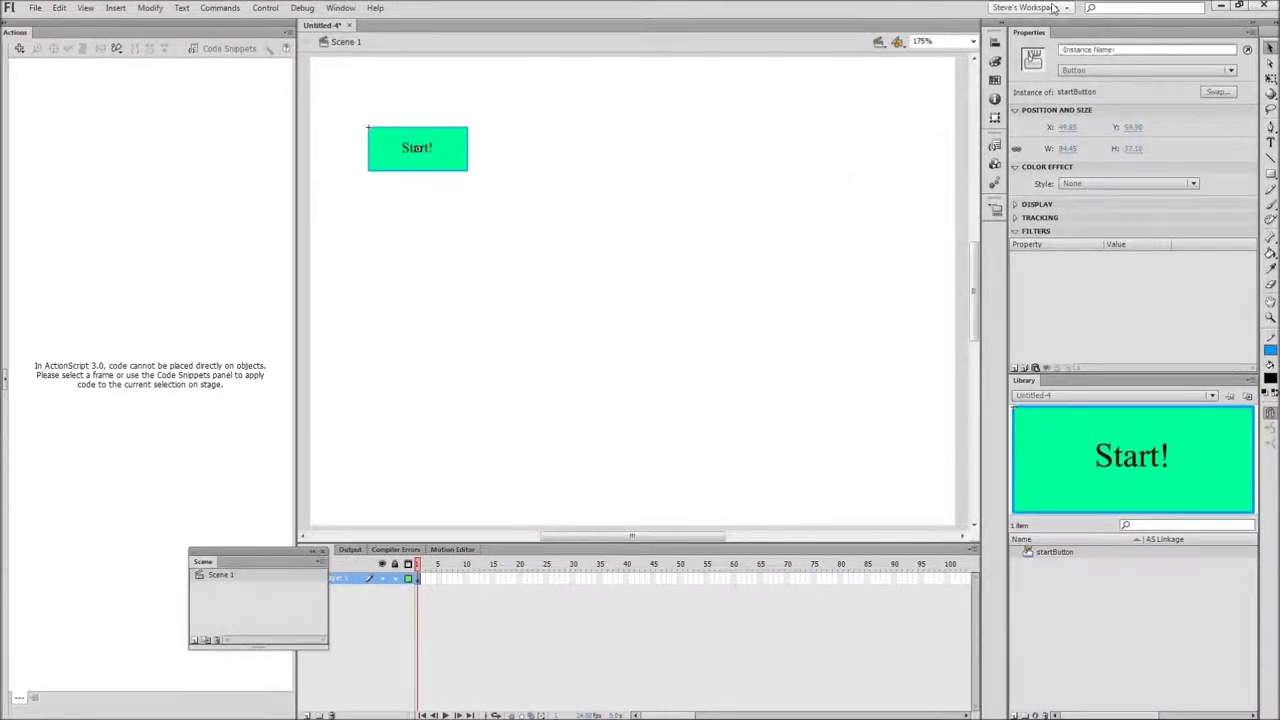
Give the Start! button instance the instance name startButton
left_click(1071, 50)
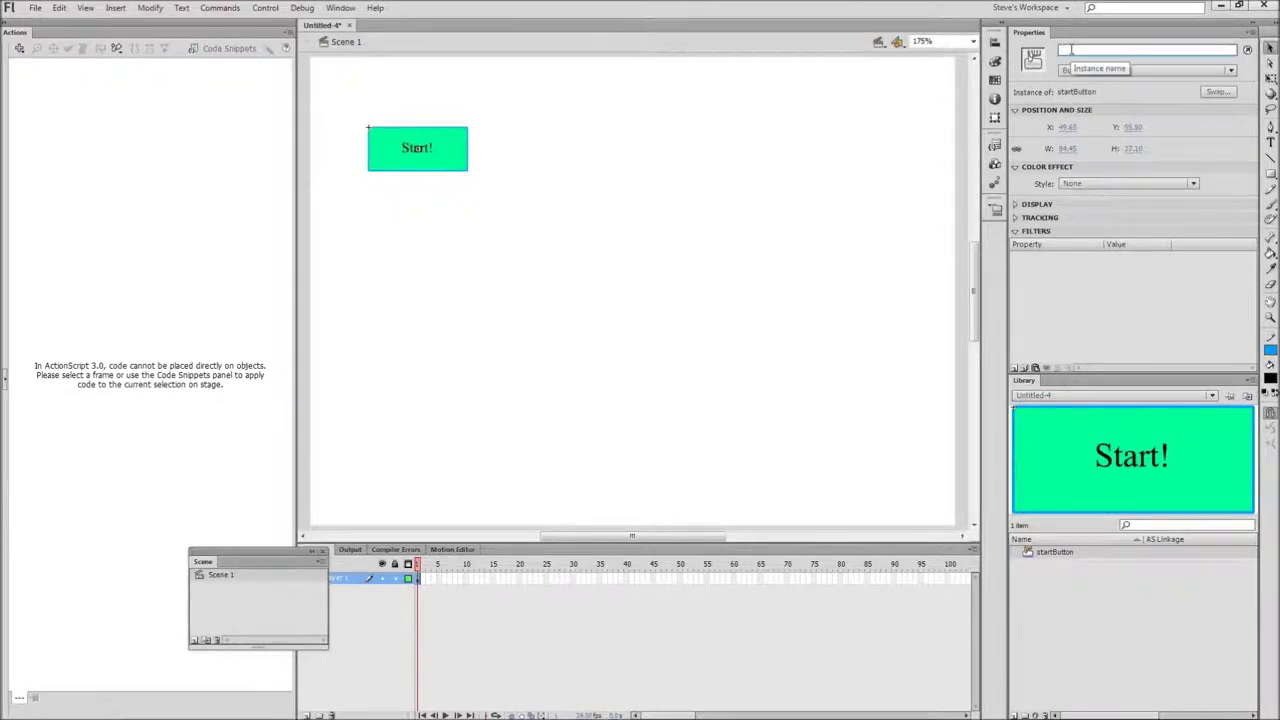
type("startButton")
key("Return")
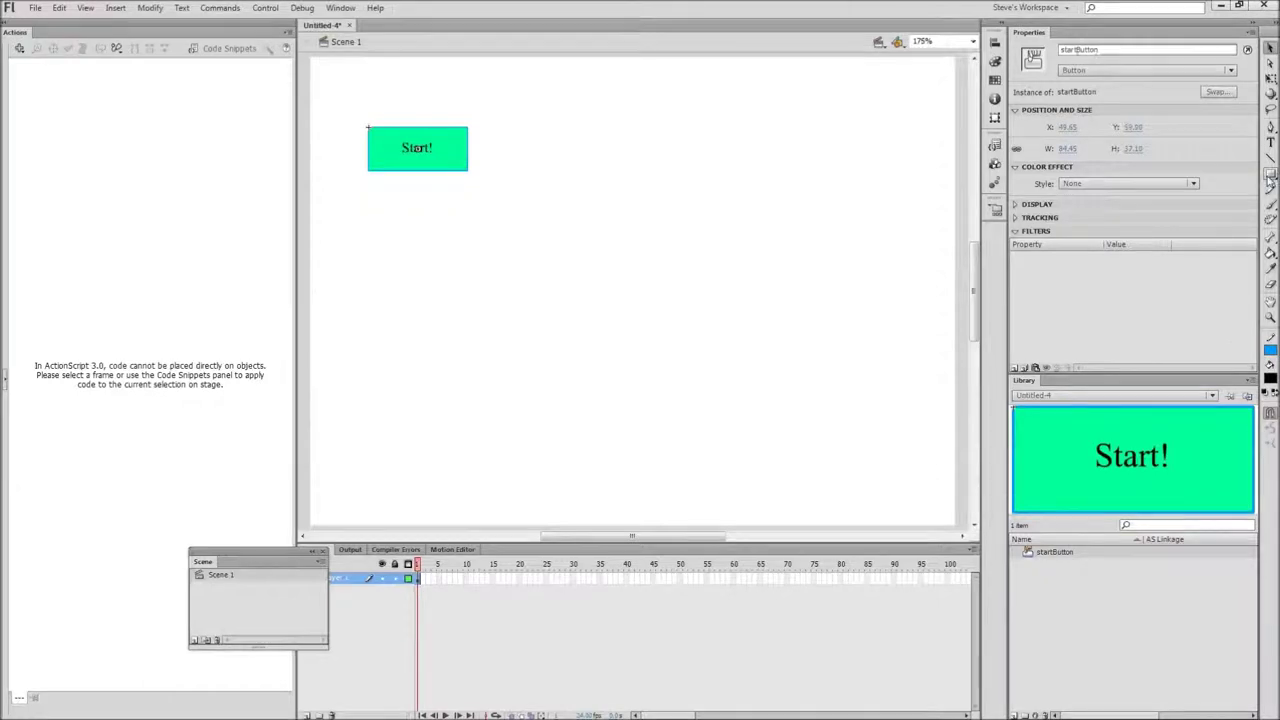
left_click(1270, 172)
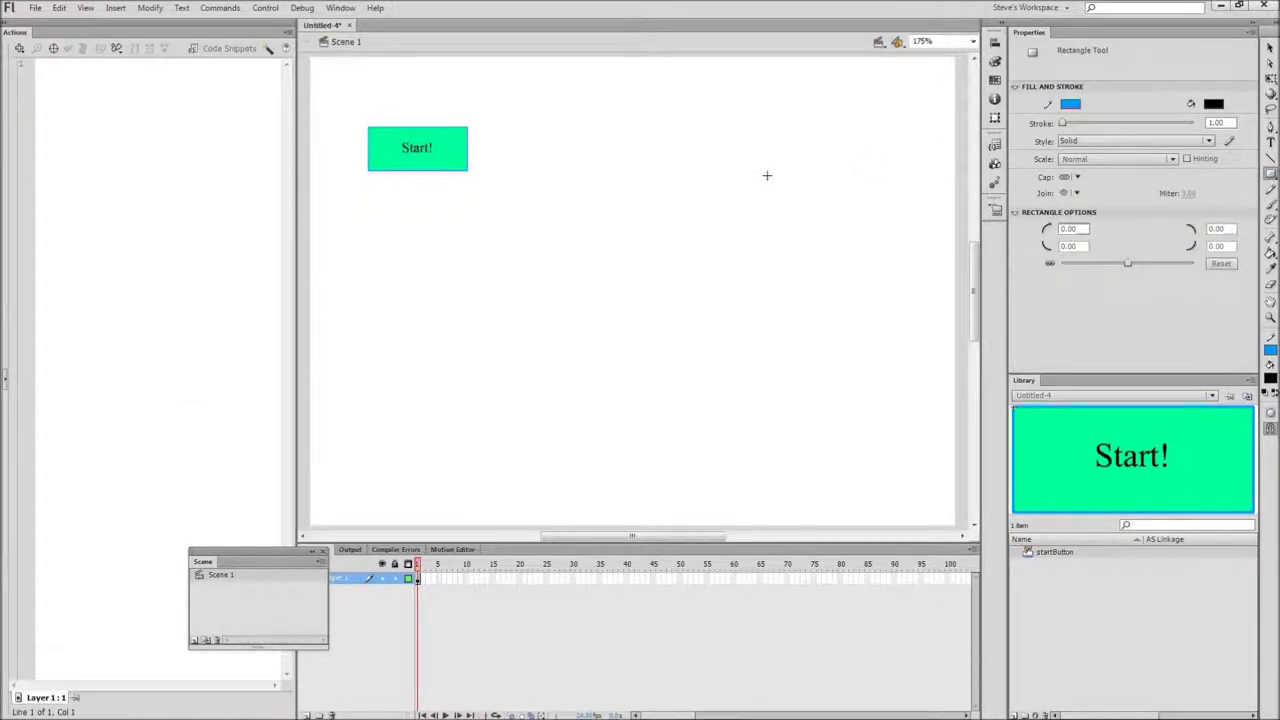
Draw a black square below the button and convert it to a Movie Clip symbol named square
left_click_drag(363, 217, 516, 368)
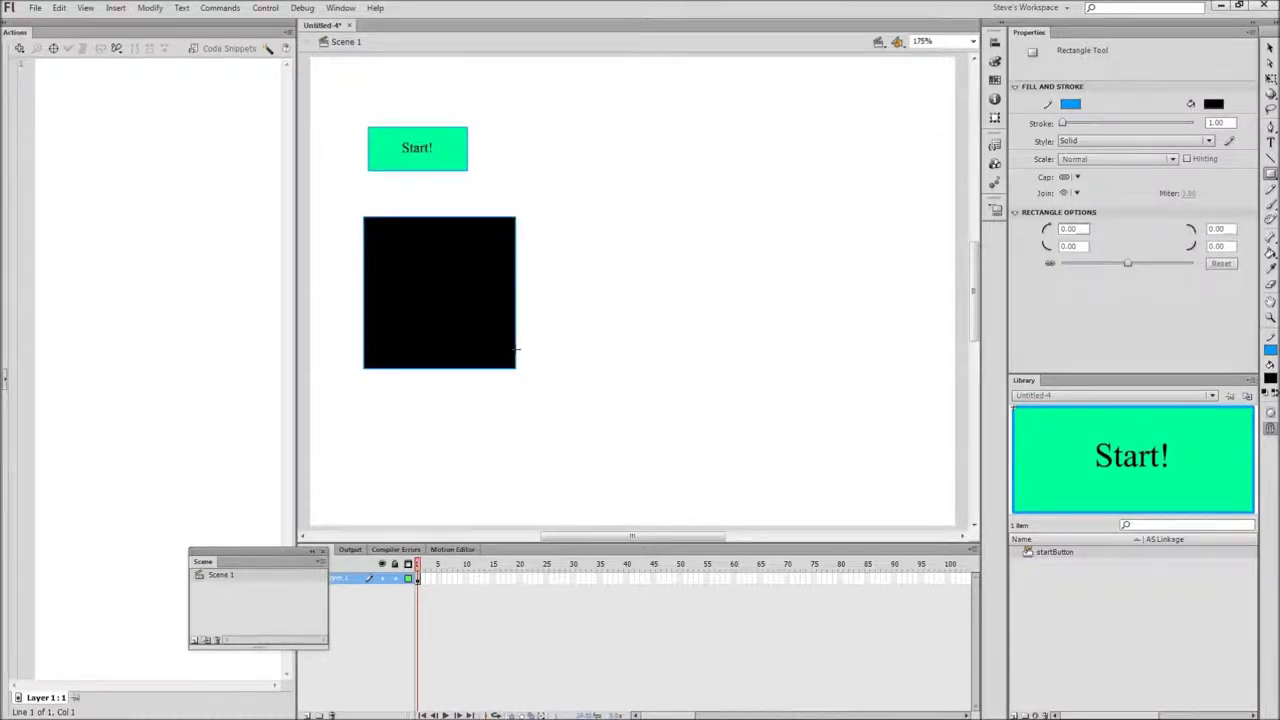
key("v")
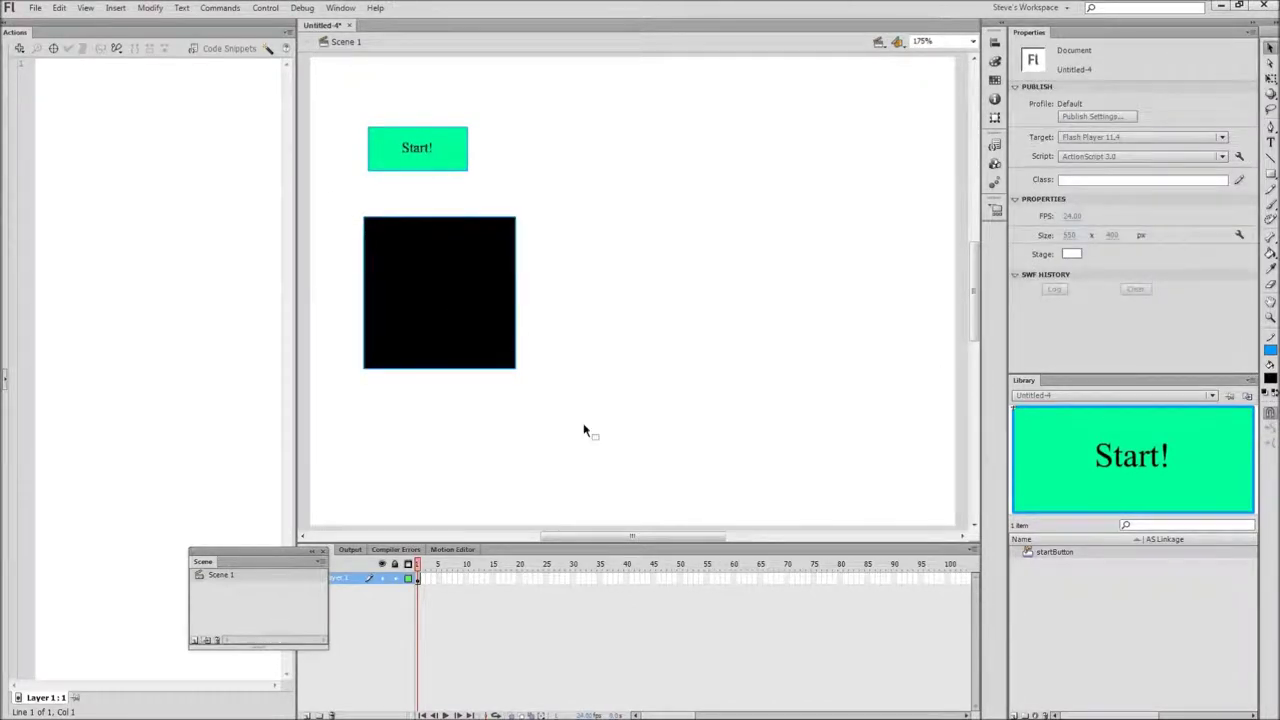
right_click(426, 311)
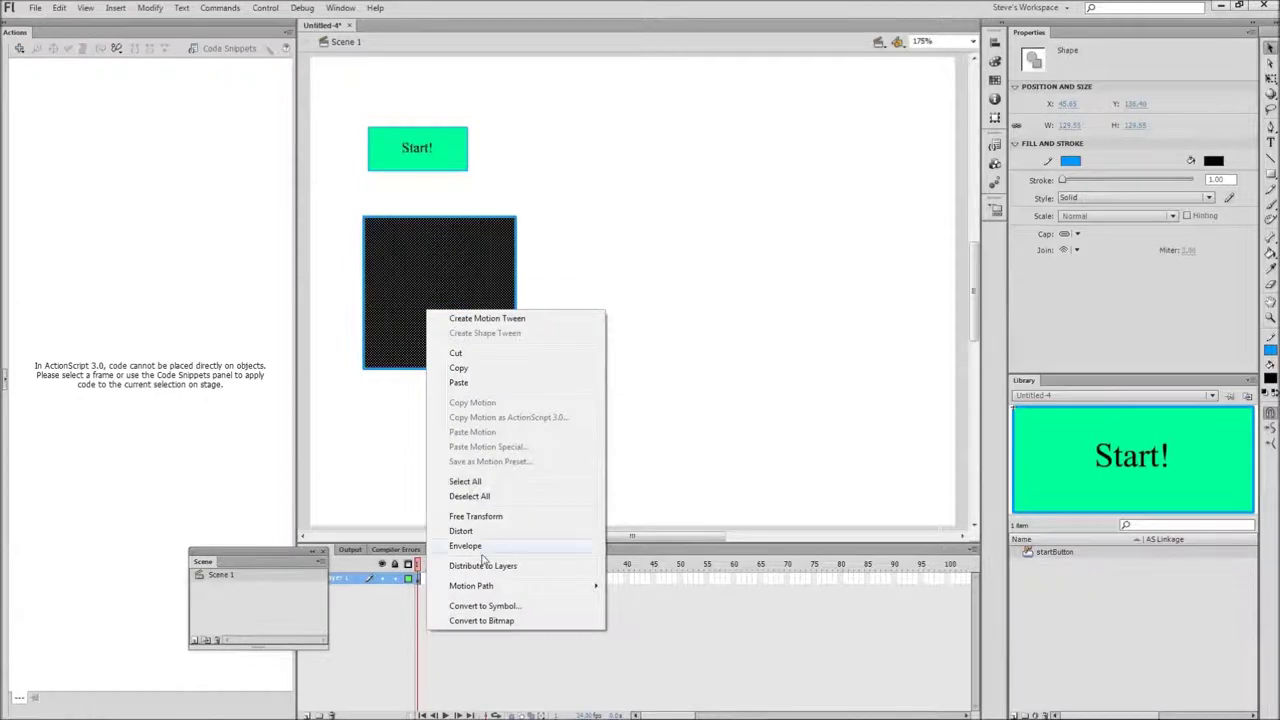
left_click(483, 605)
left_click(598, 183)
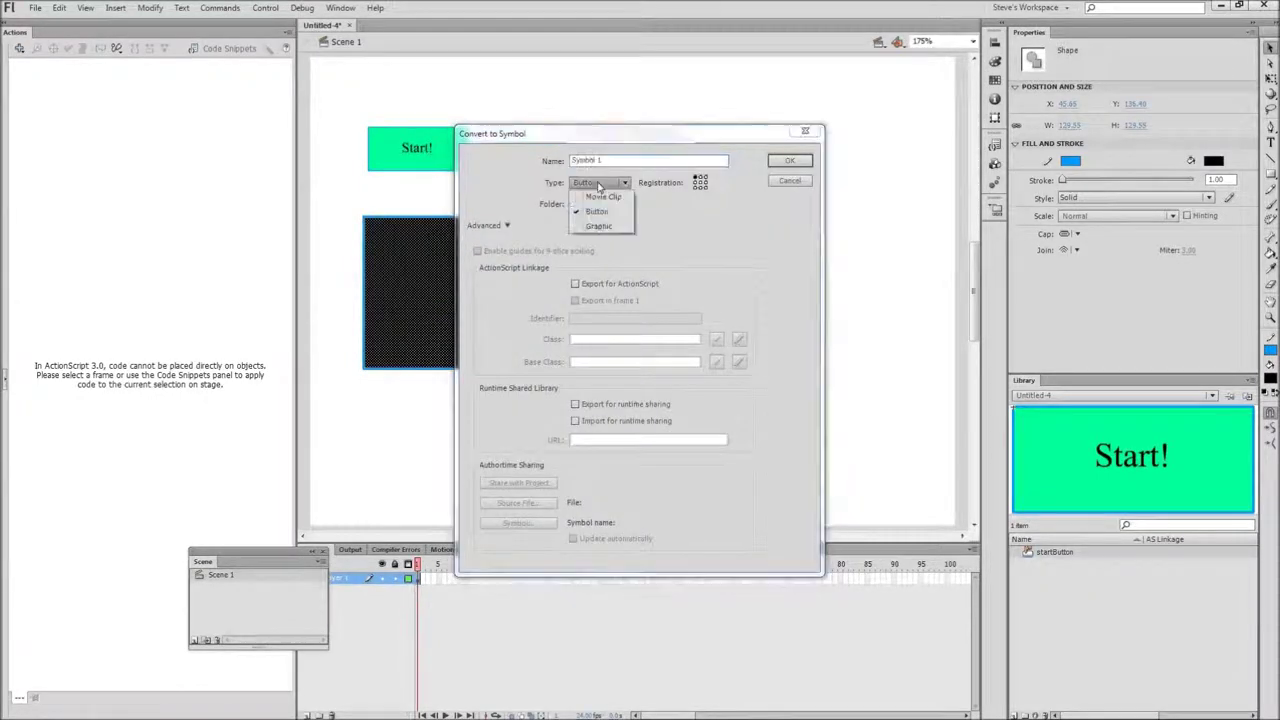
left_click(599, 197)
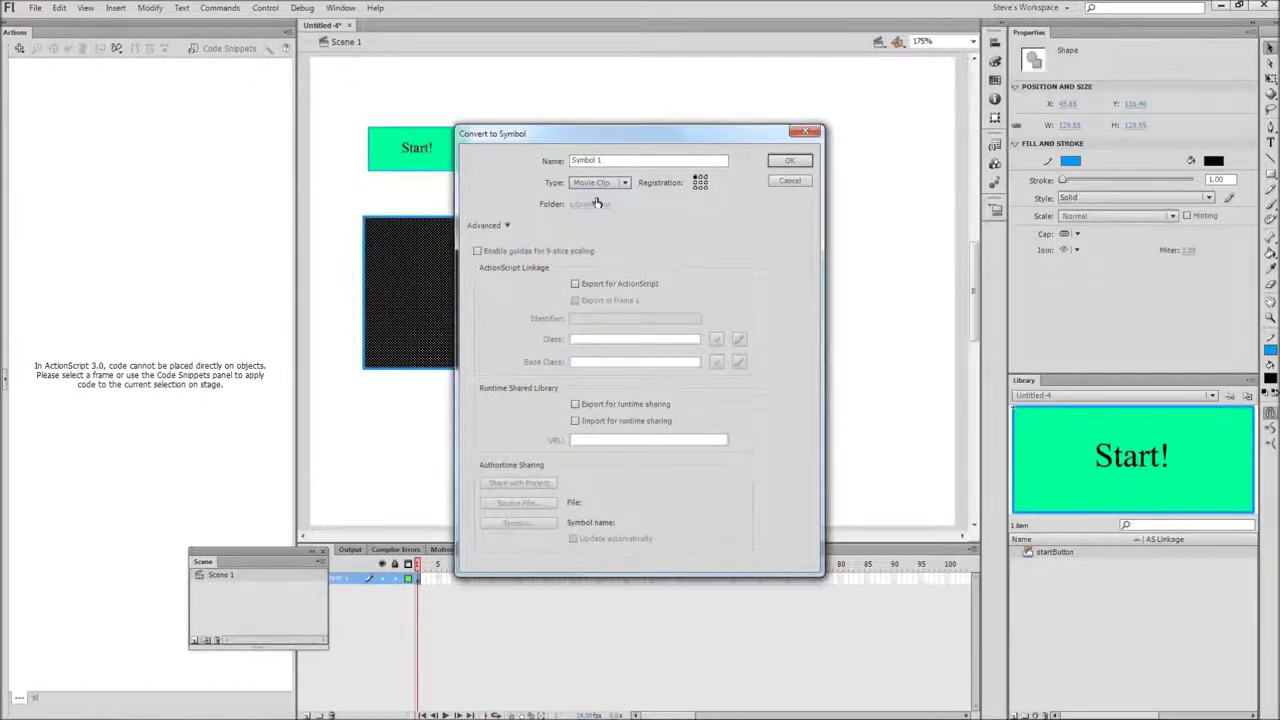
left_click_drag(610, 160, 531, 160)
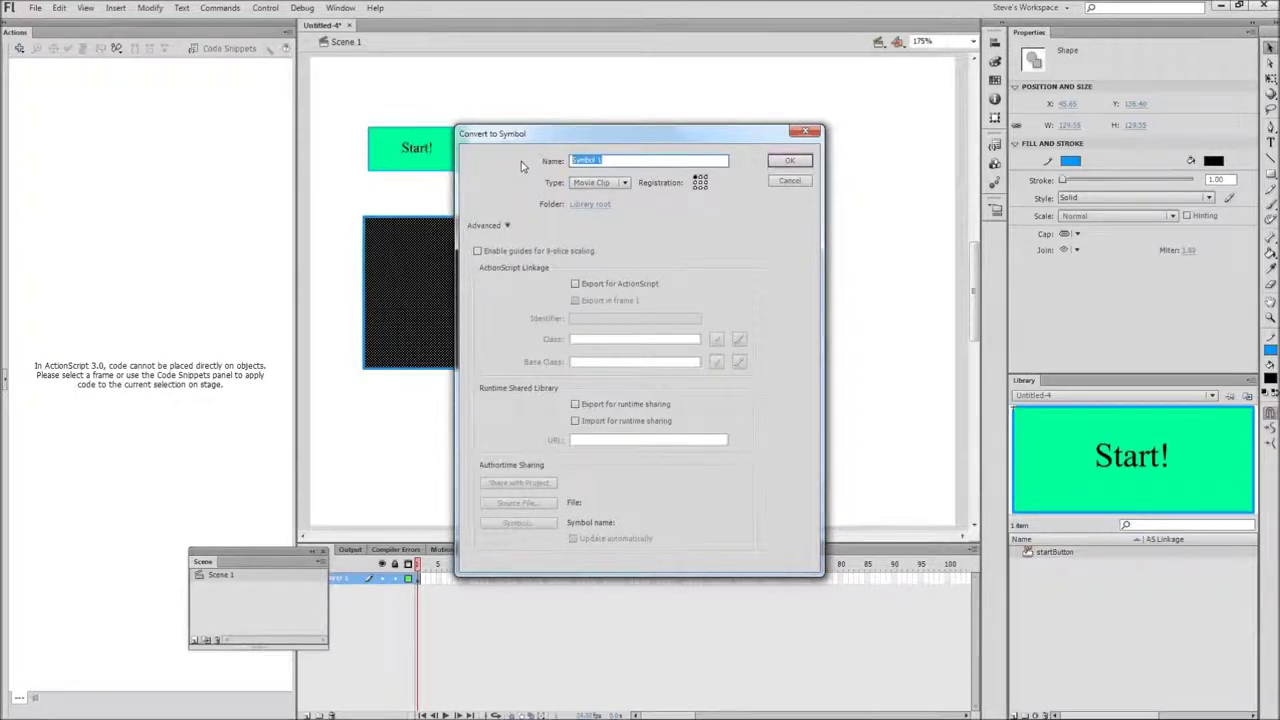
type("square")
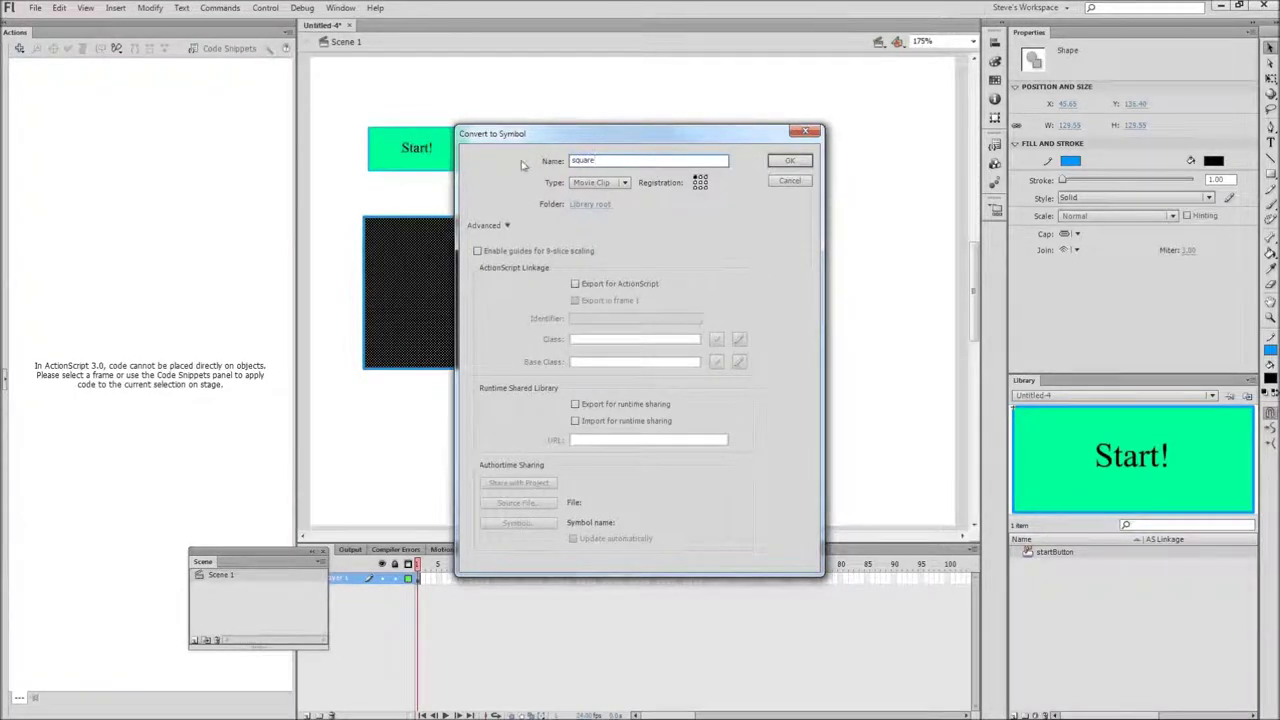
key("Return")
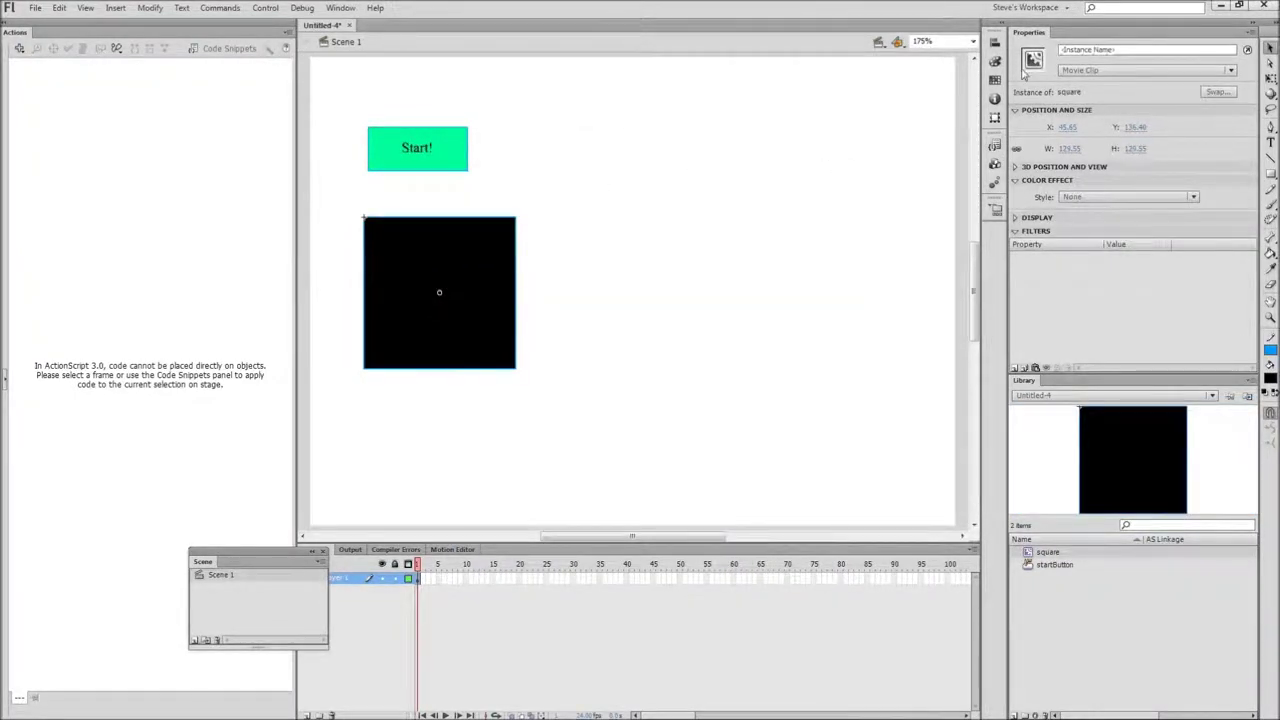
Set the square's instance name to square, then move the scene list aside and deselect
left_click(1071, 48)
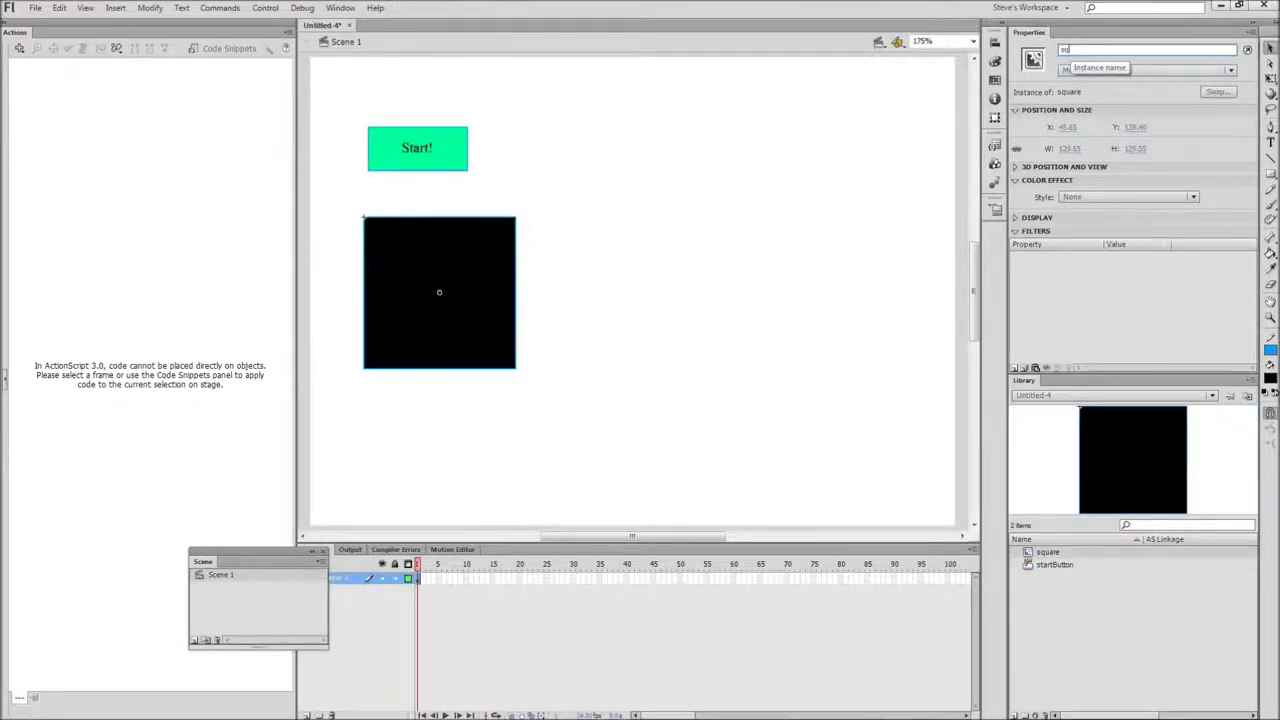
key("Return")
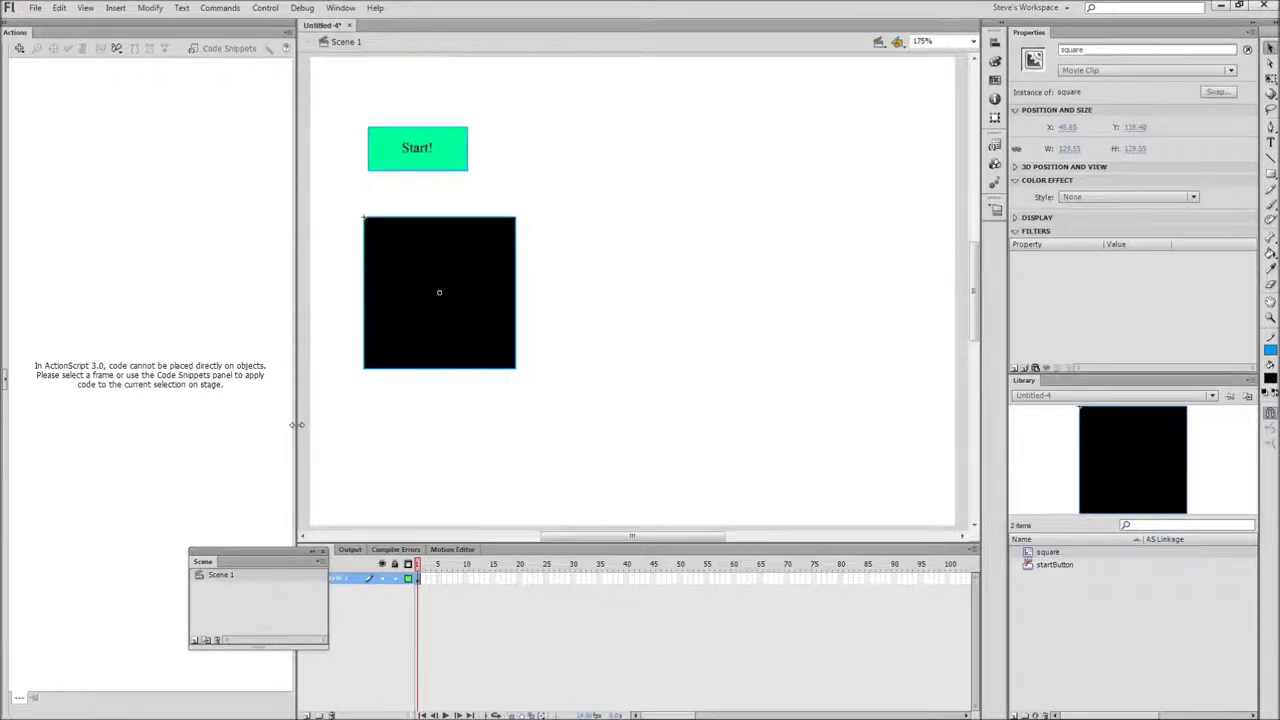
left_click_drag(258, 563, 279, 418)
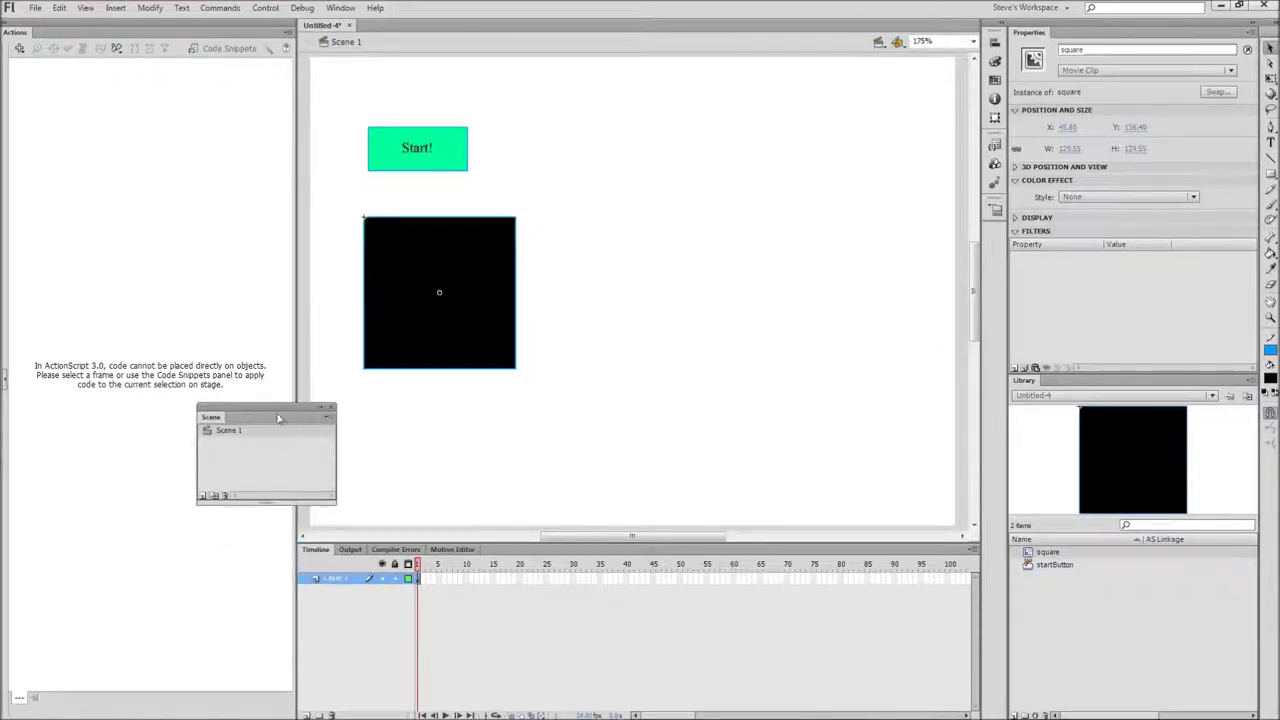
left_click(472, 486)
Add Layer 2 and move the black square onto it with cut and Paste in Place
left_click(480, 309)
left_click(307, 715)
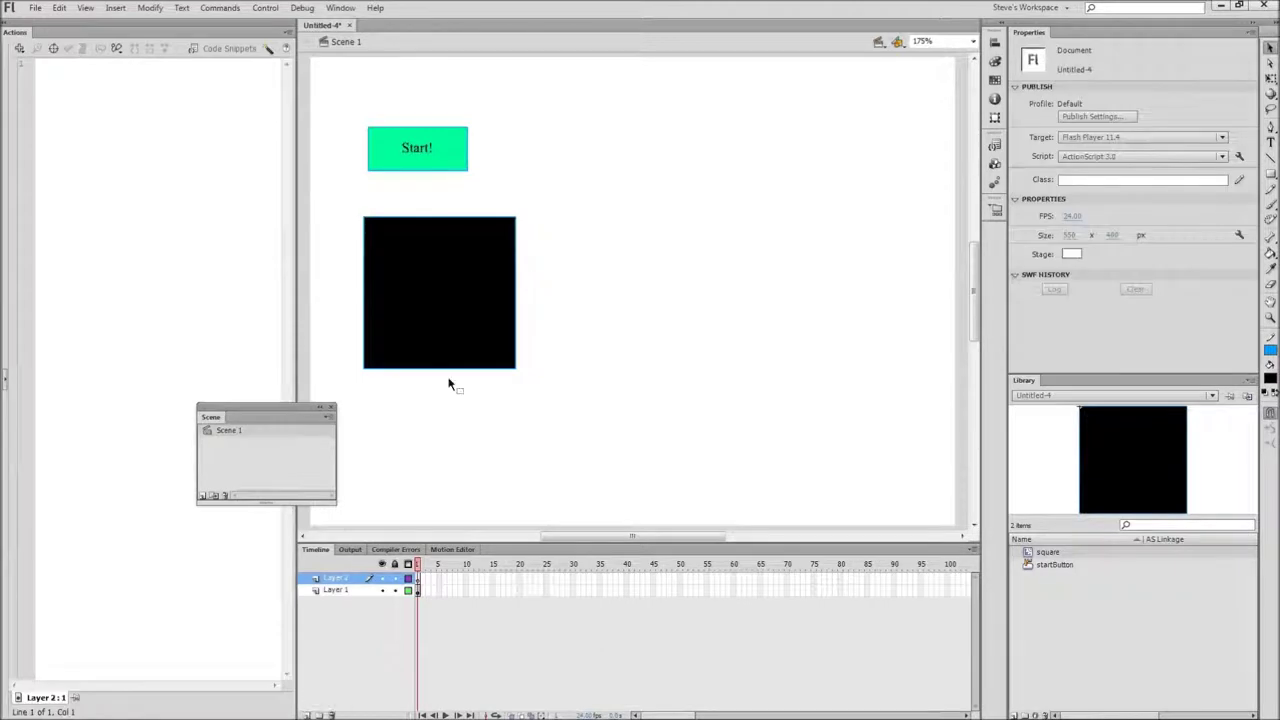
left_click(457, 346)
key("ctrl+x")
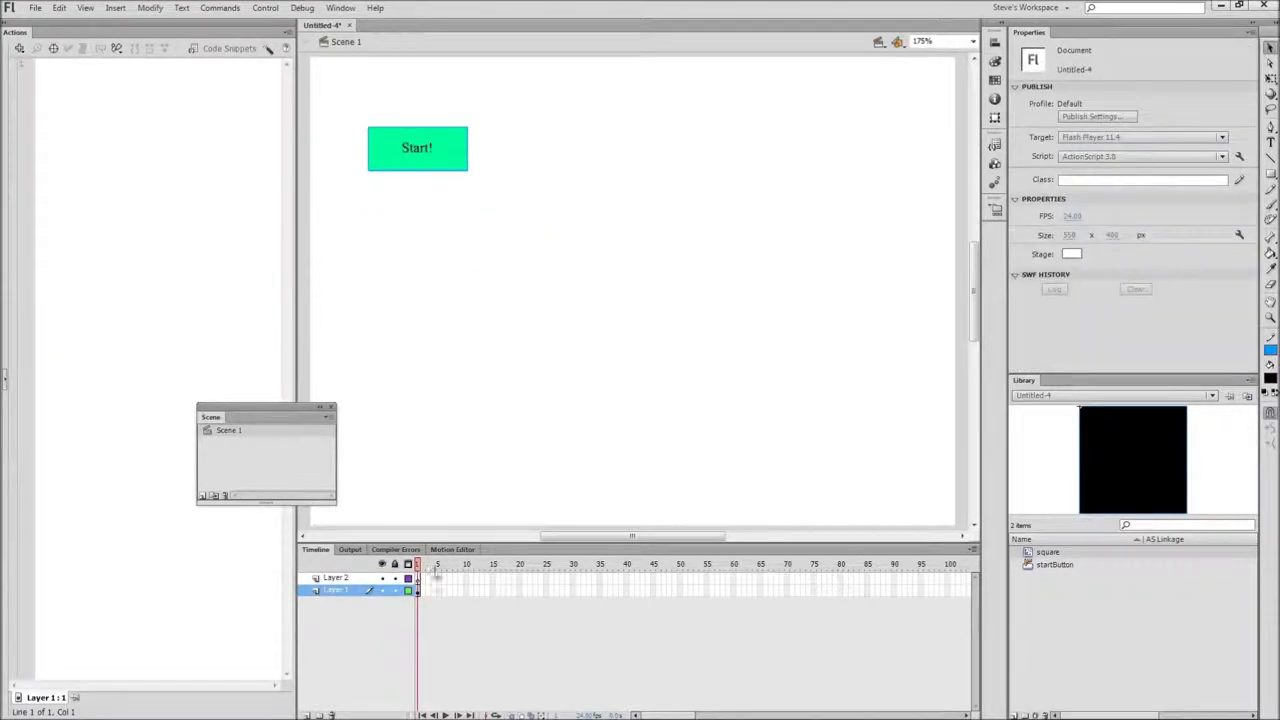
left_click(419, 578)
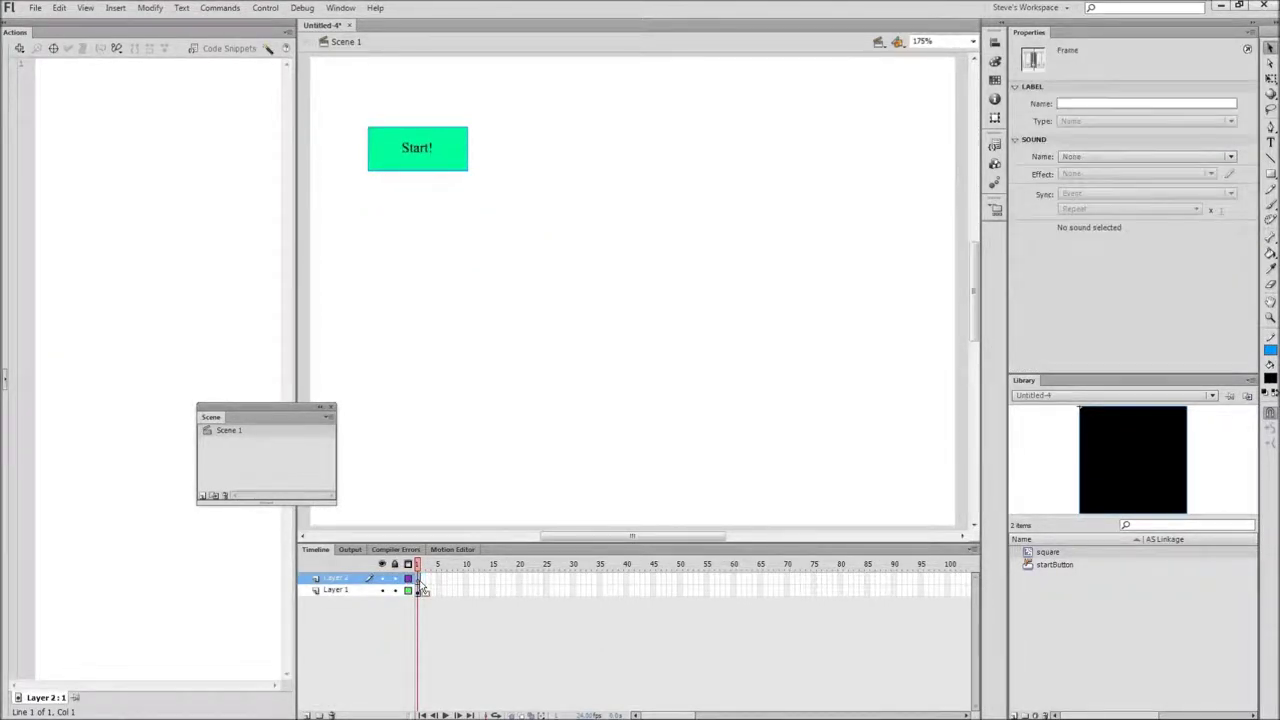
right_click(443, 368)
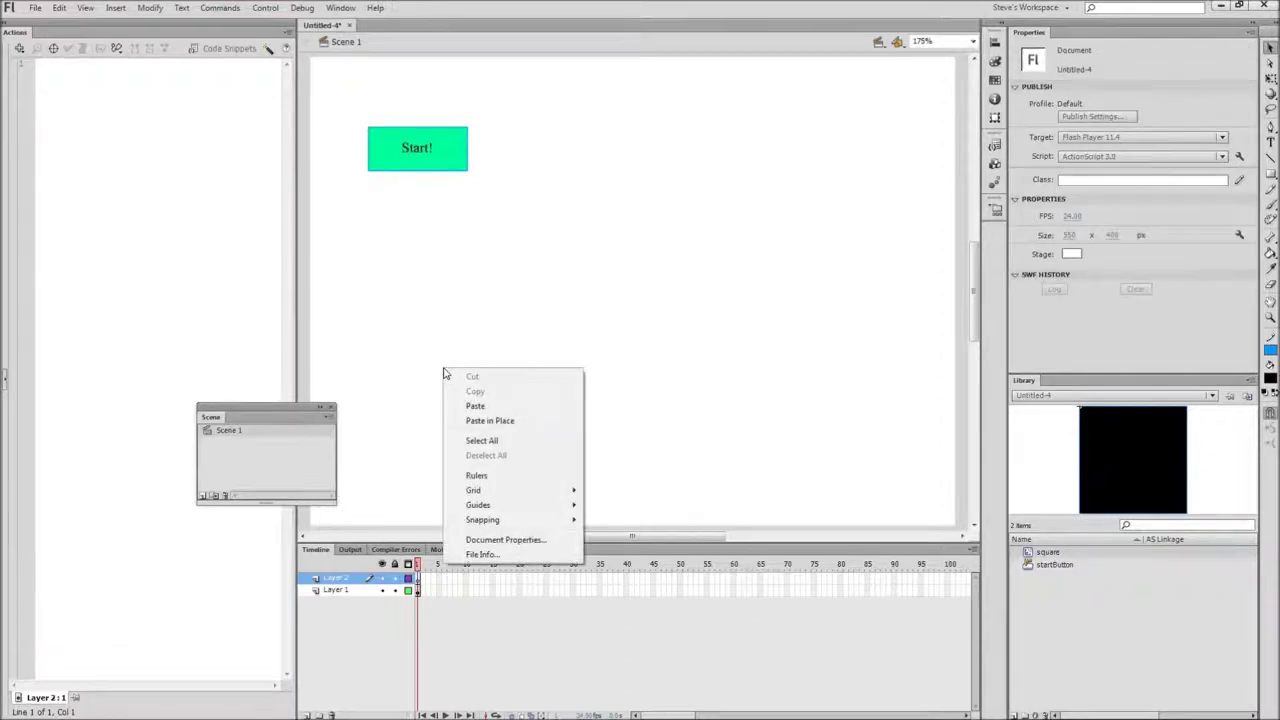
left_click(492, 424)
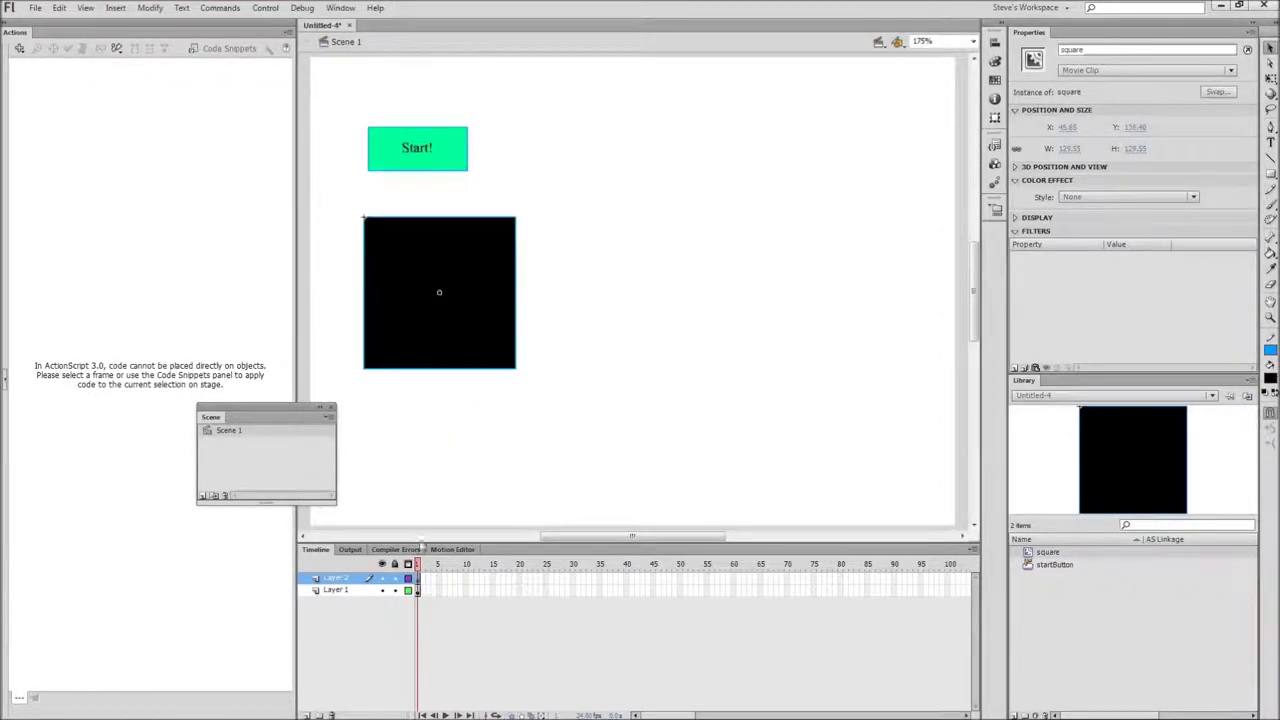
double_click(340, 579)
Name the top layer square and the bottom layer startButton, correcting a misspelling
type("squa")
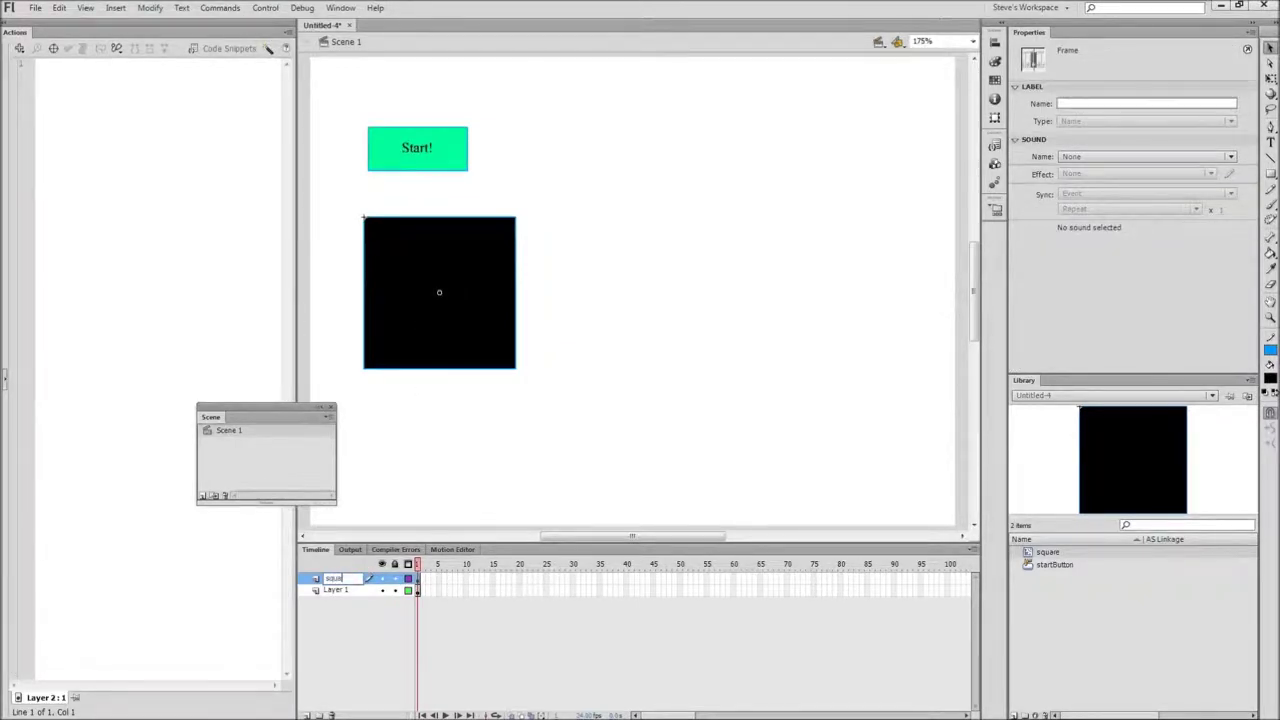
type("re")
double_click(341, 591)
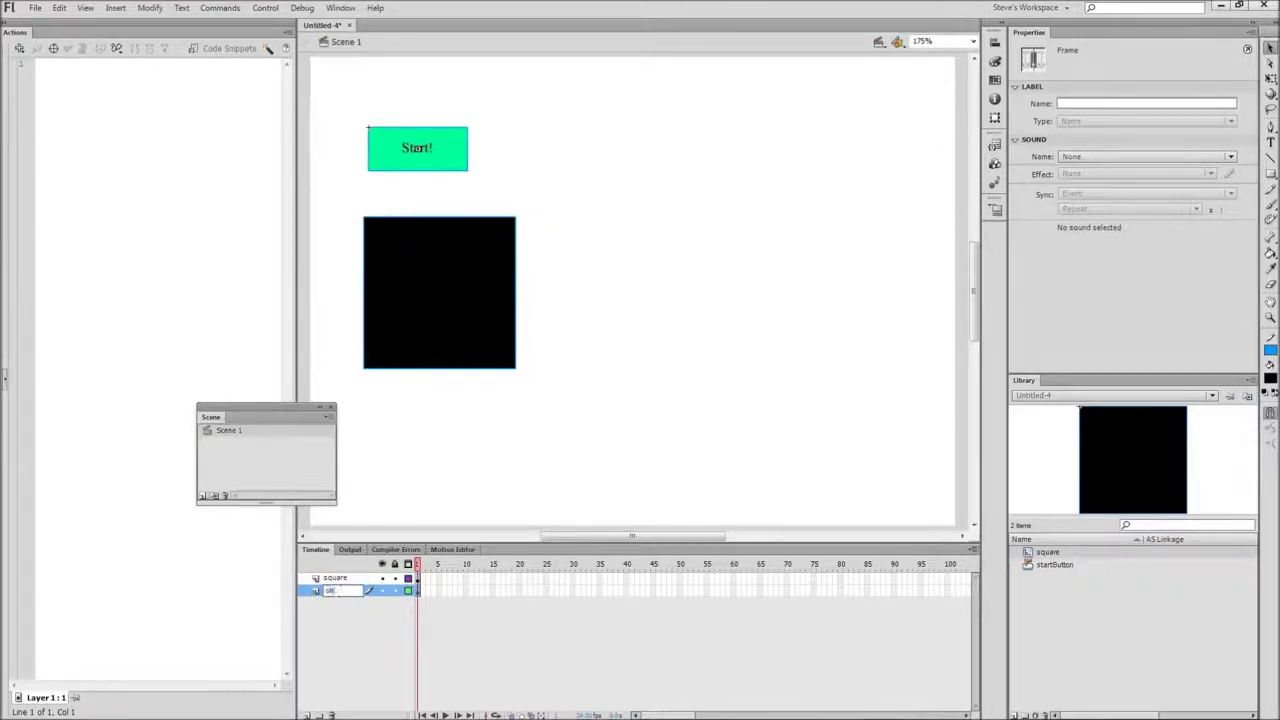
type("utton")
left_click(360, 665)
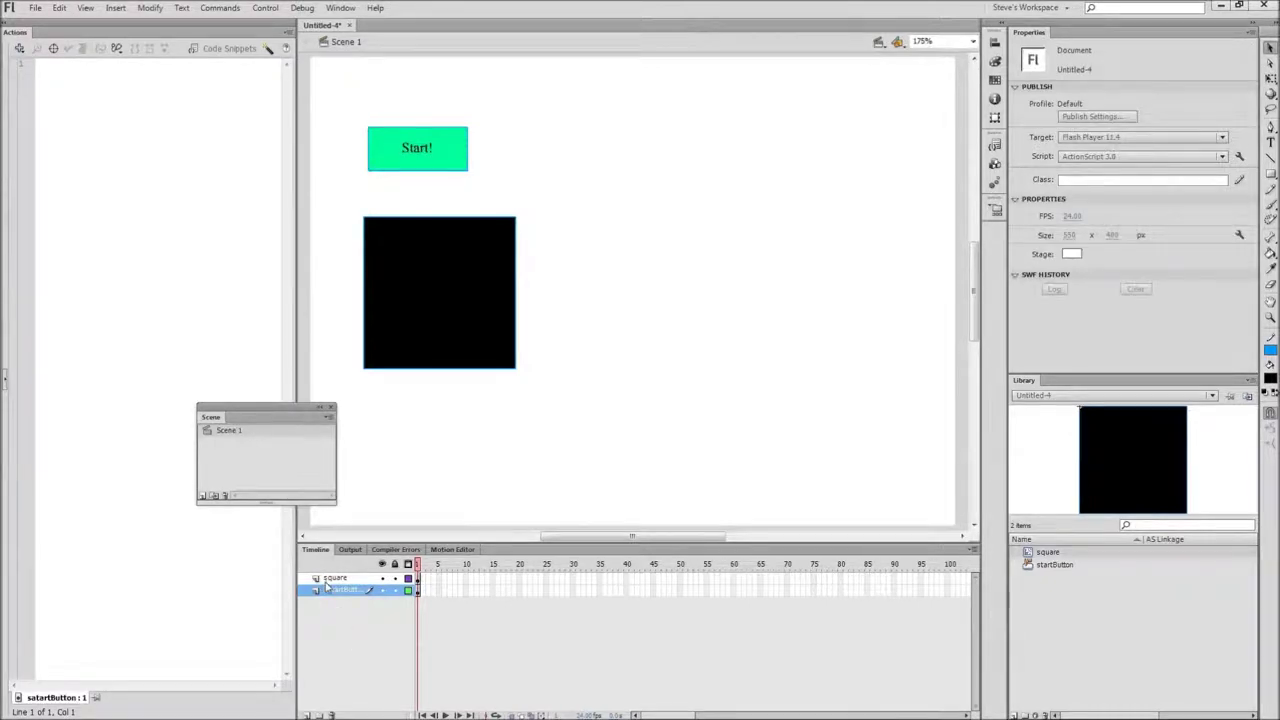
left_click(327, 587)
double_click(331, 590)
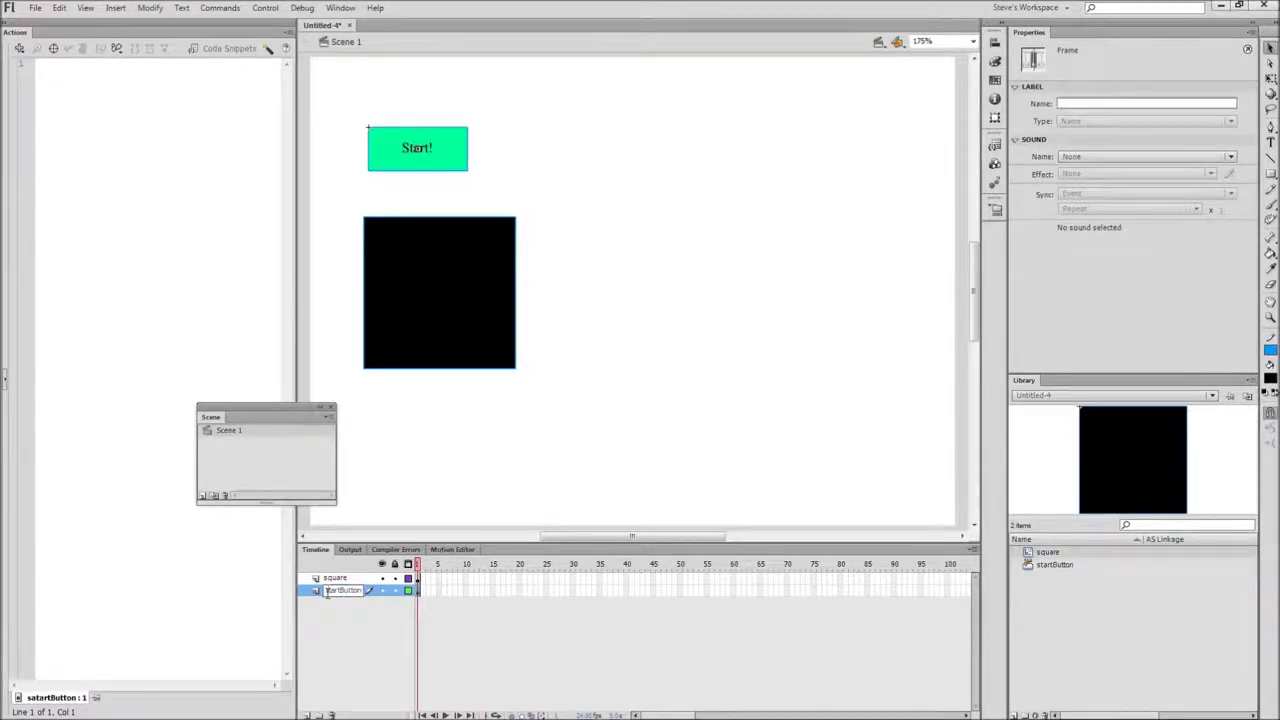
left_click(326, 645)
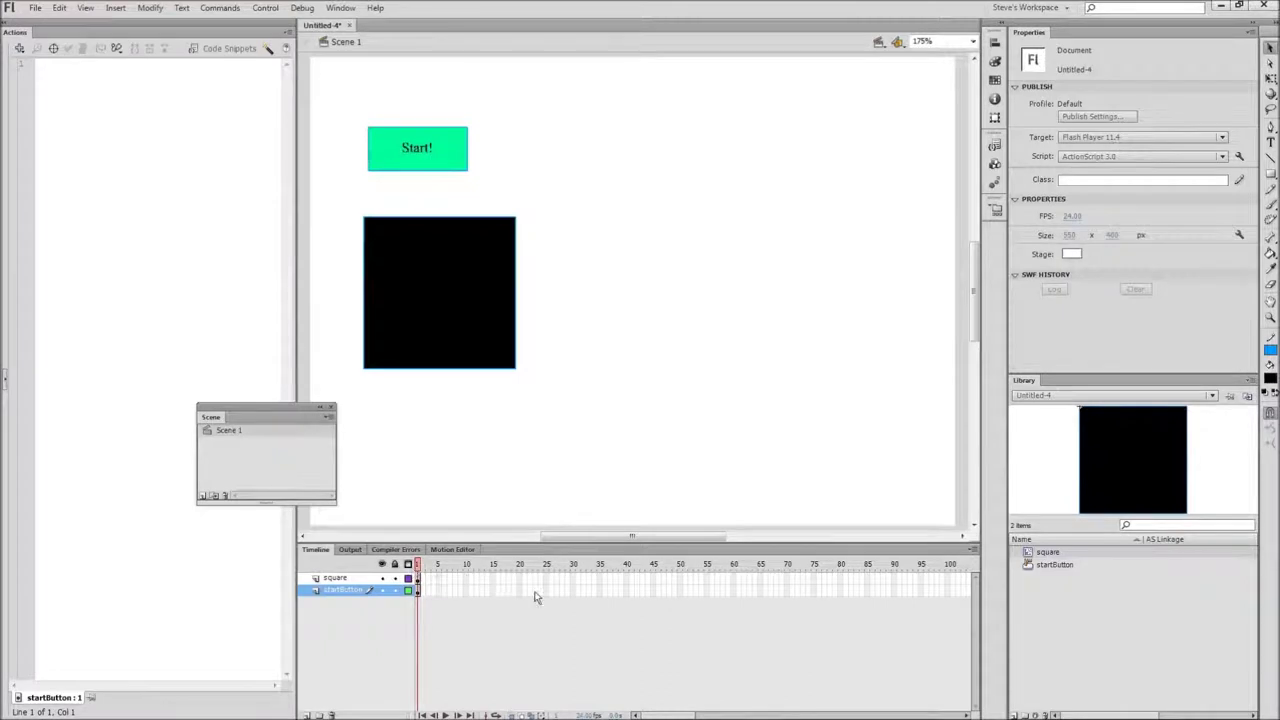
Insert a frame at frame 50 on the startButton layer, then select the black square
left_click(680, 578)
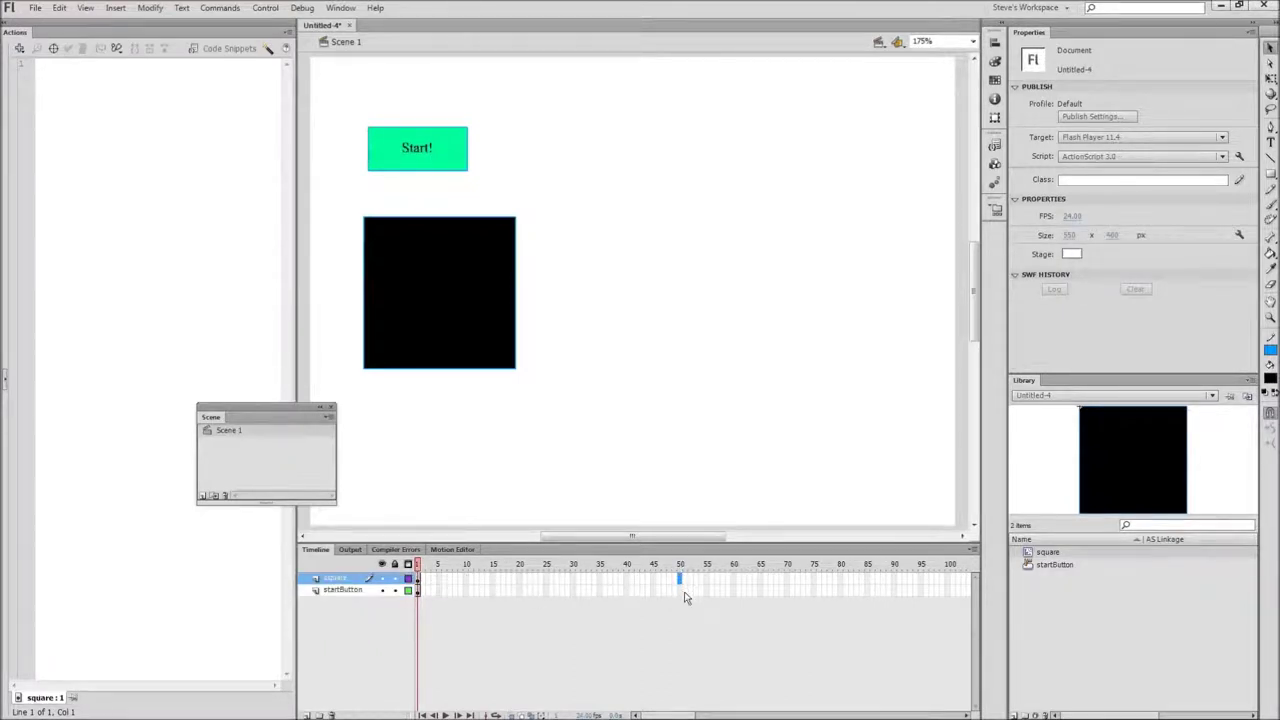
left_click(680, 590)
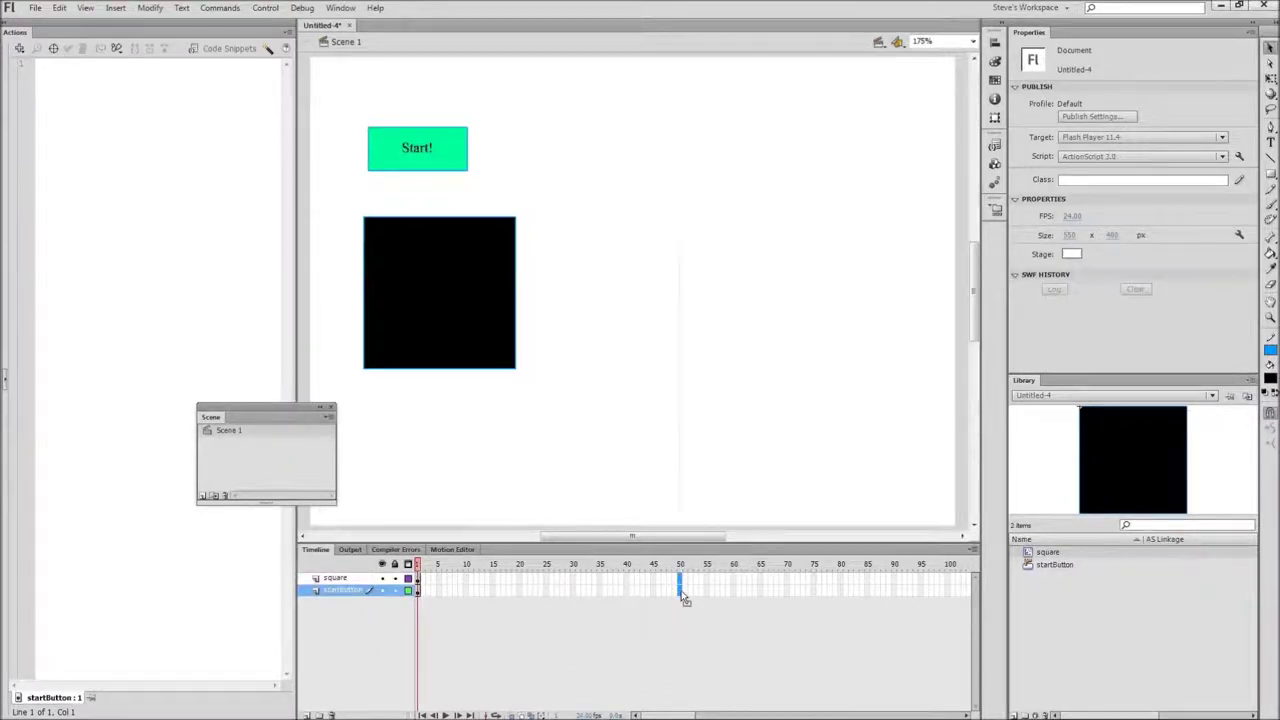
right_click(680, 594)
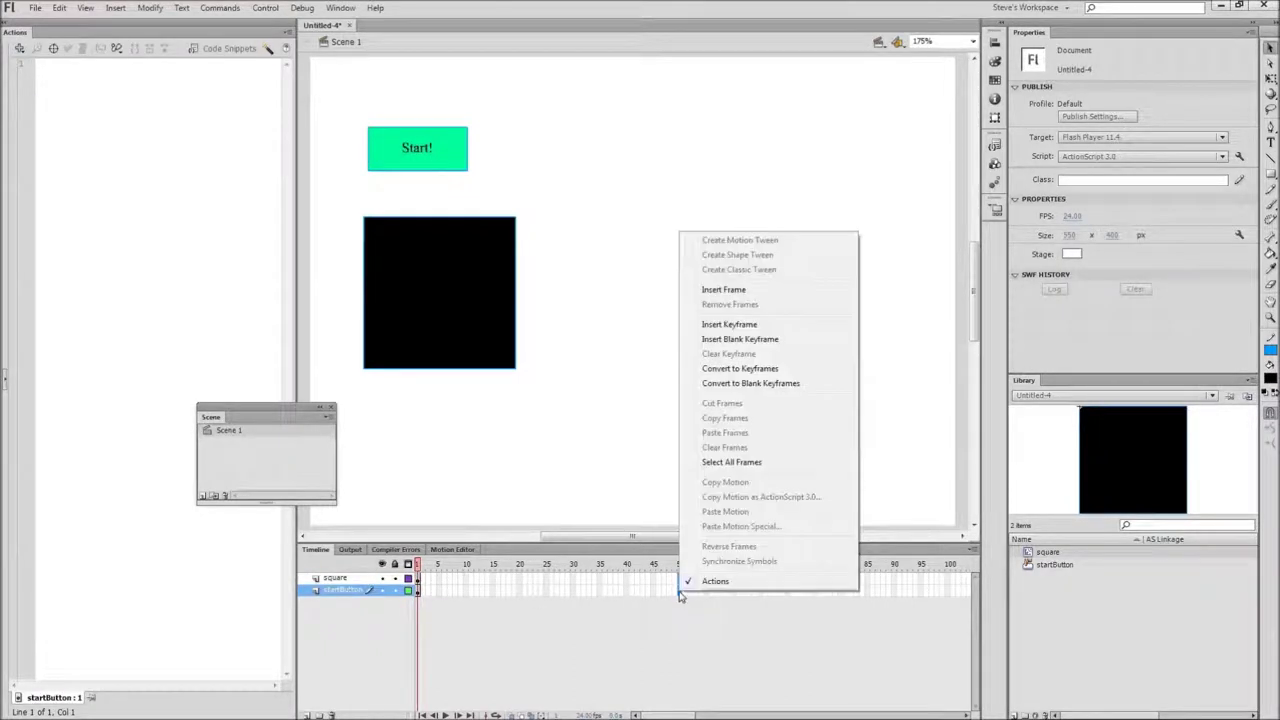
left_click(726, 290)
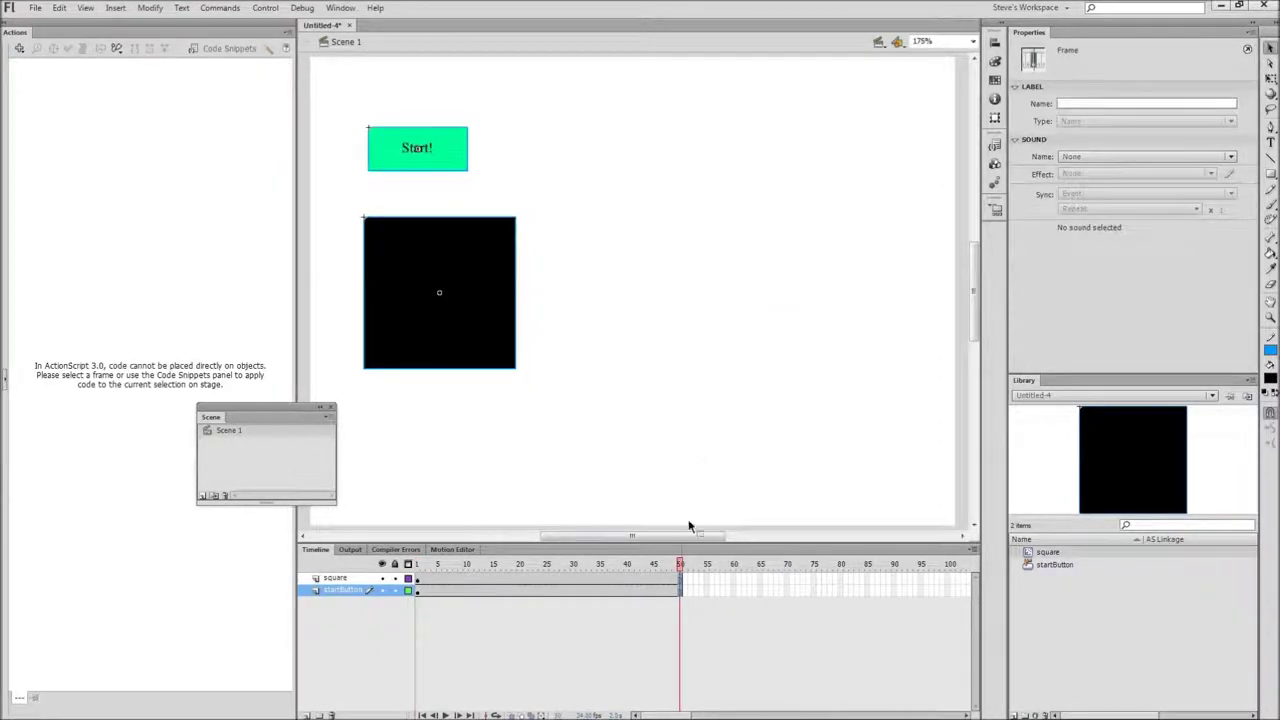
mouse_move(681, 566)
left_mouse_down()
mouse_move(420, 566)
mouse_move(681, 566)
left_mouse_up()
left_click(690, 580)
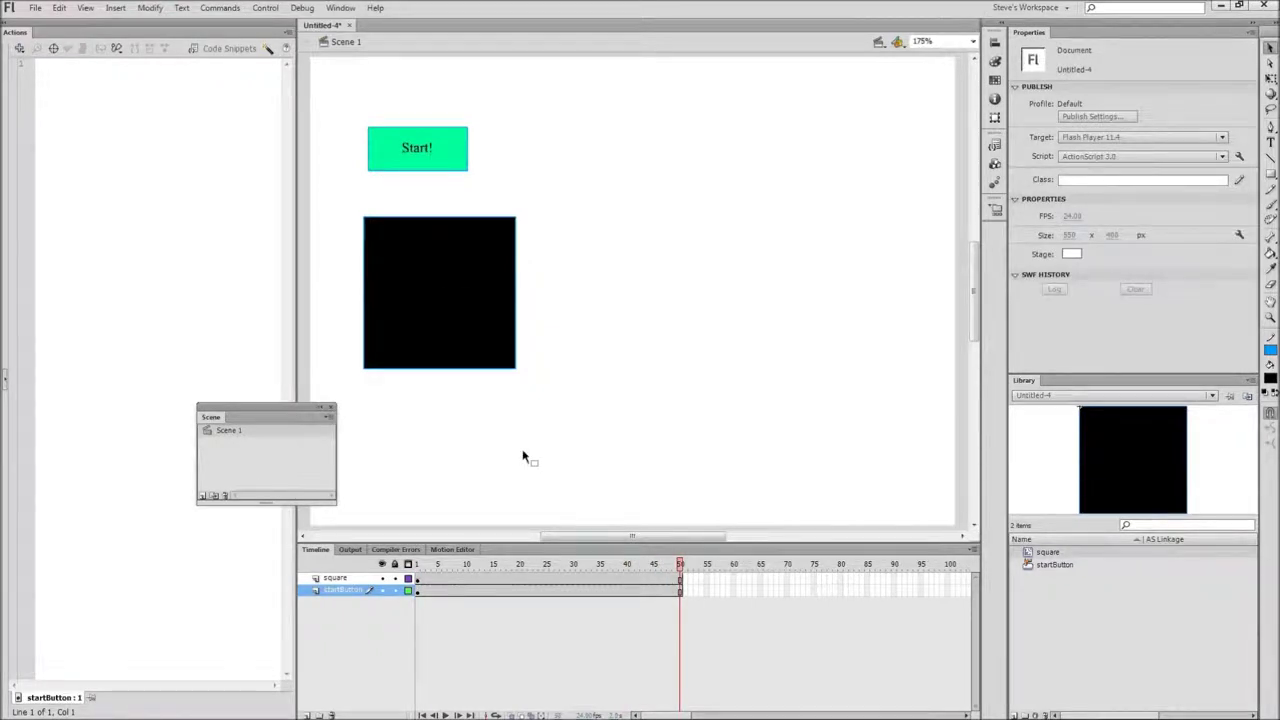
left_click(455, 342)
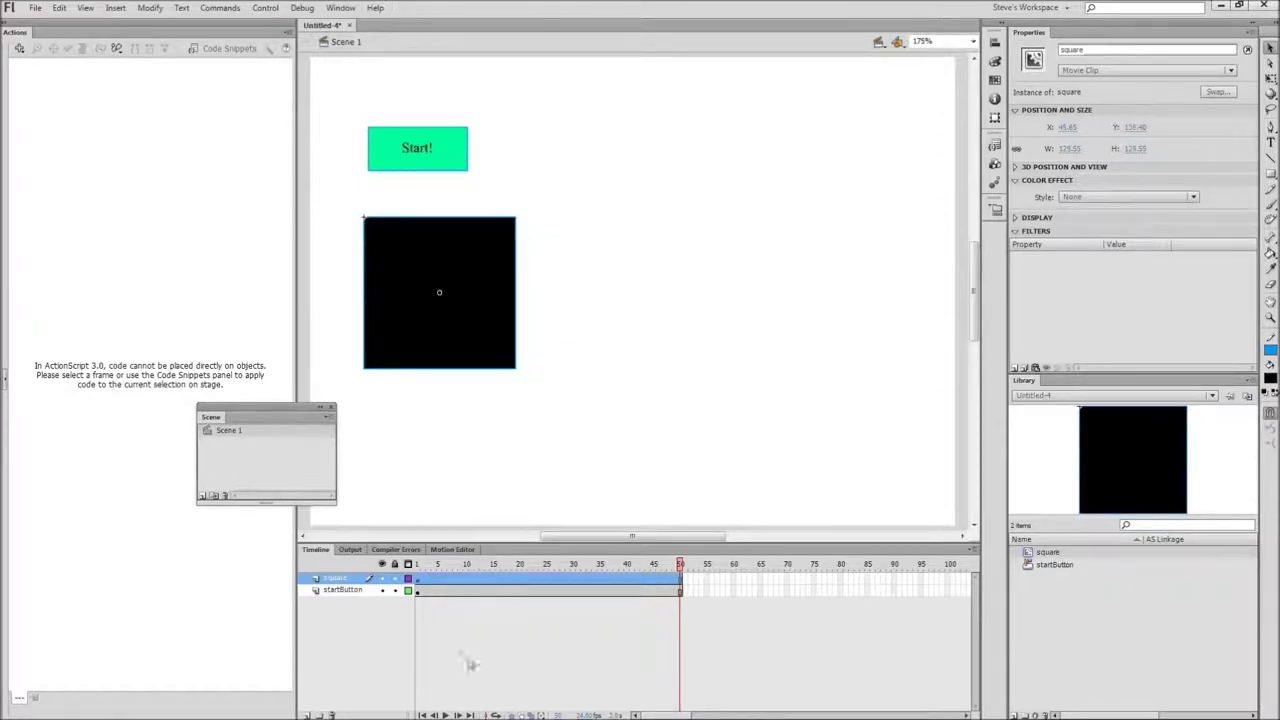
Add a motion tween to the square and drag it to the stage's lower right at frame 50
right_click(487, 578)
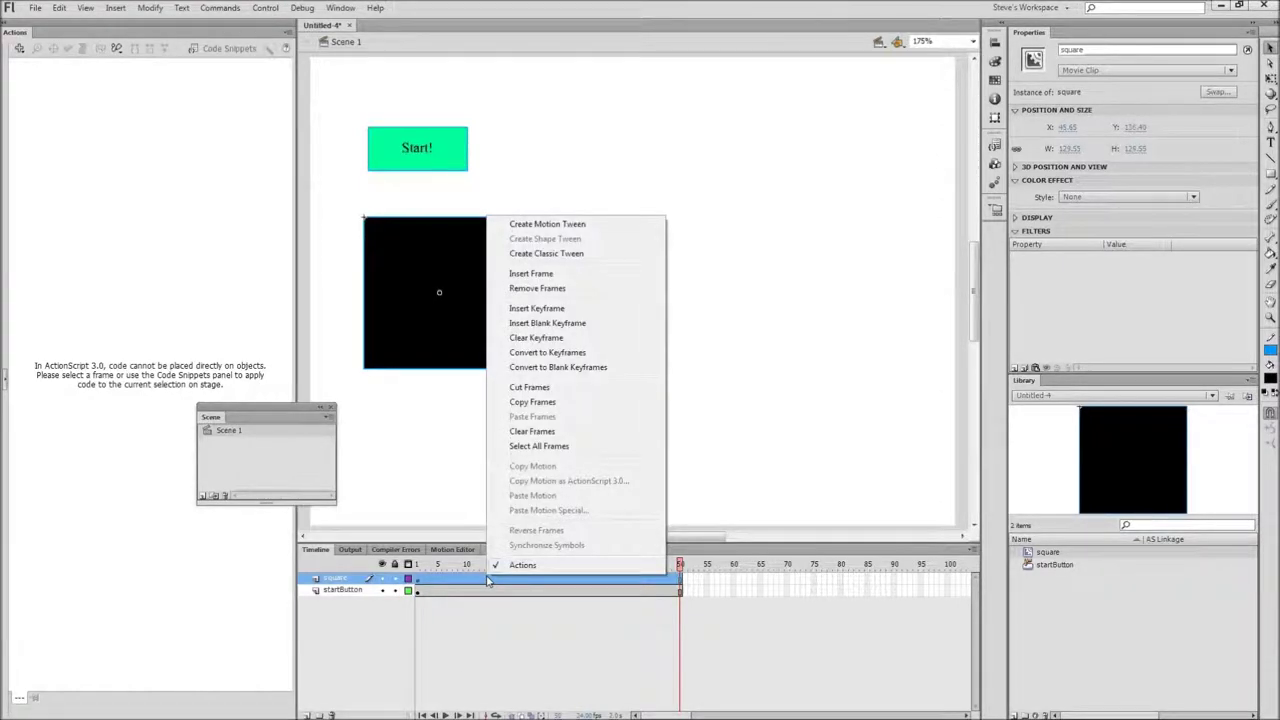
left_click(547, 226)
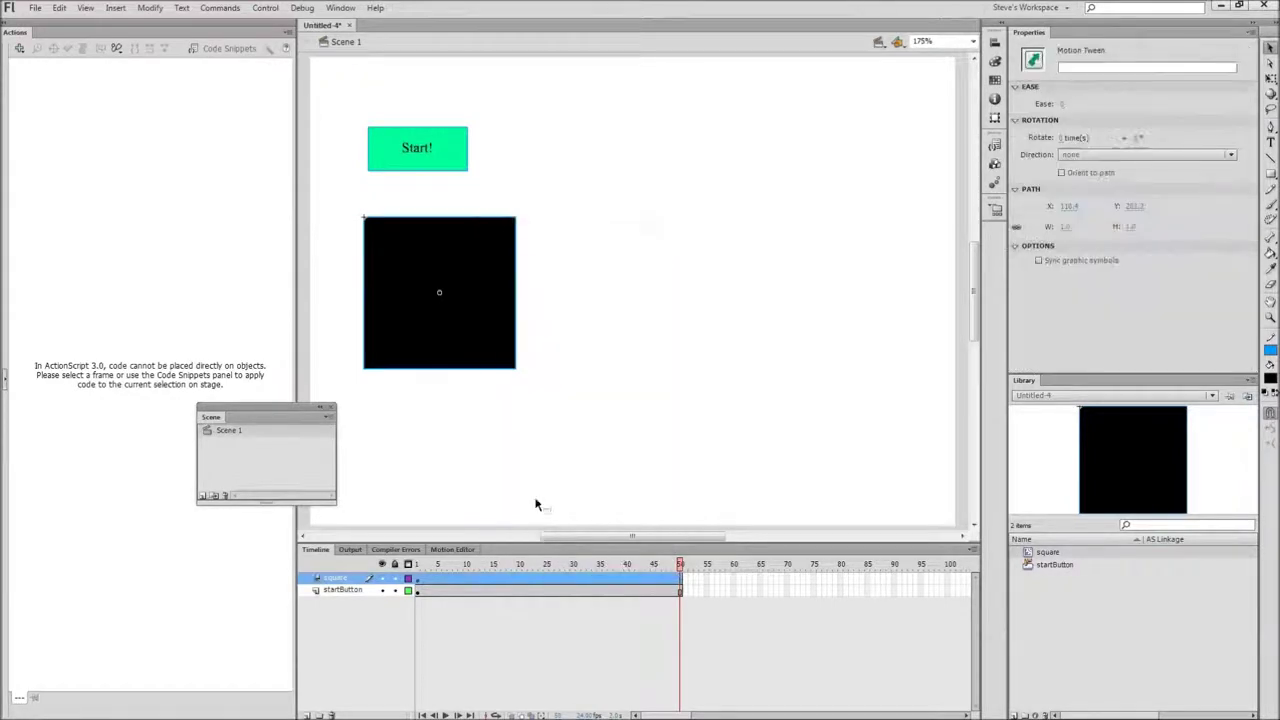
left_click(536, 580)
left_click(571, 616)
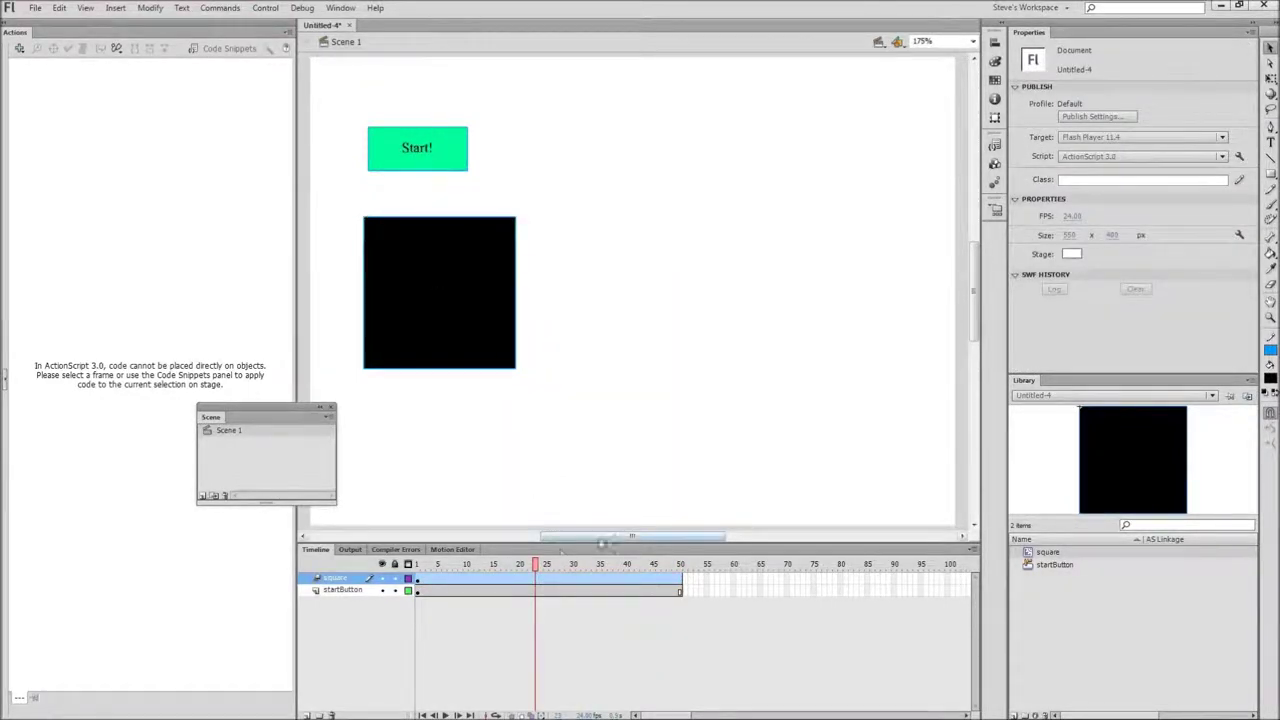
left_click_drag(538, 564, 680, 564)
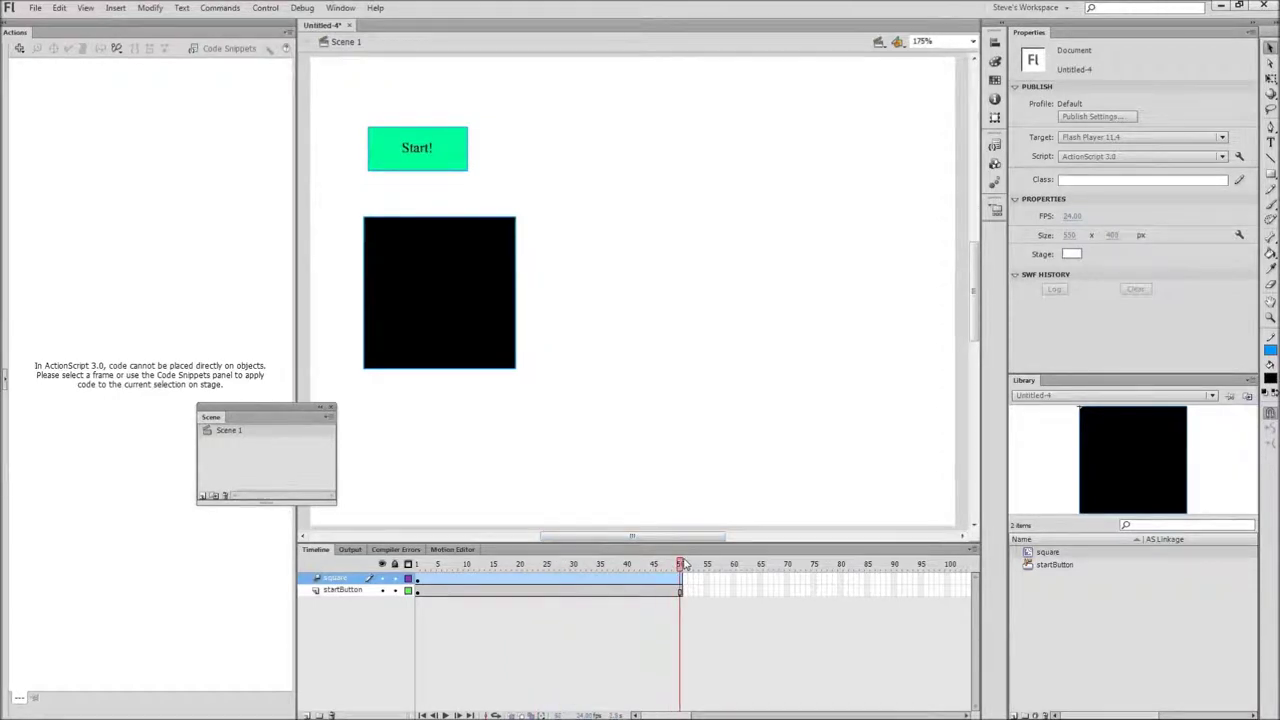
left_click_drag(473, 305, 866, 437)
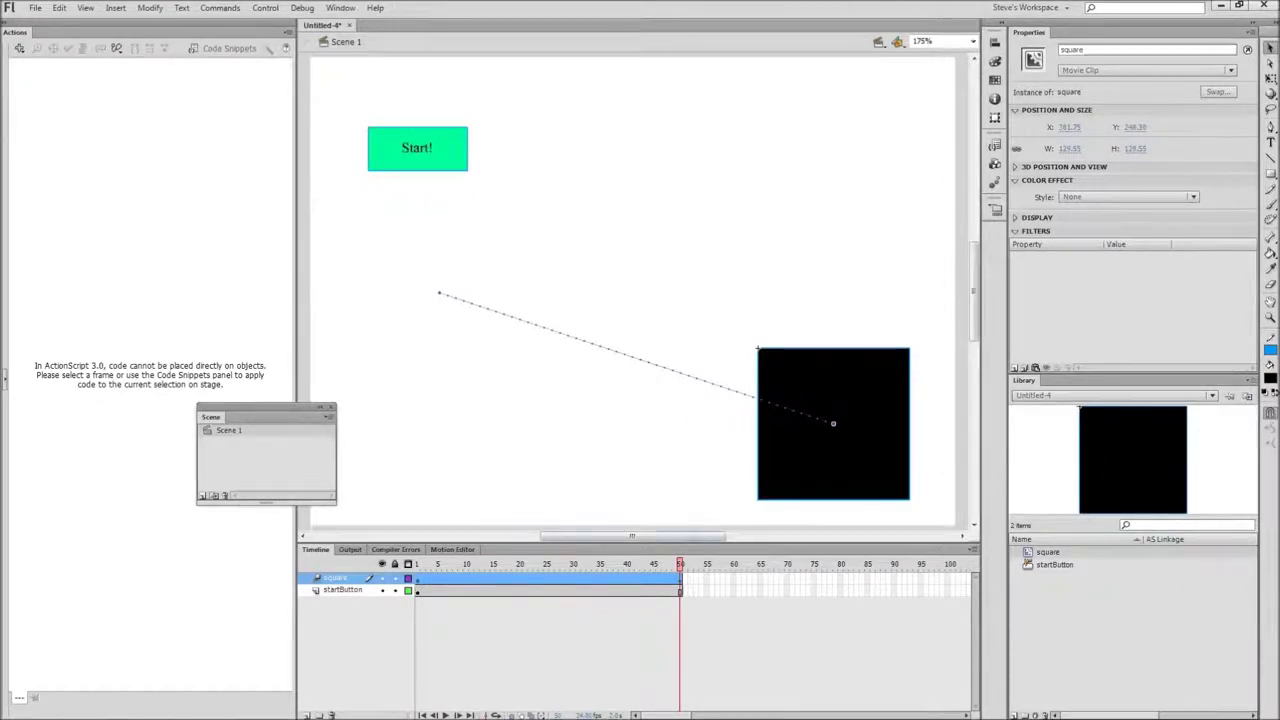
Preview the square travelling its dotted path, then select it at frame 50
mouse_move(681, 566)
left_mouse_down()
mouse_move(419, 566)
mouse_move(680, 566)
left_mouse_up()
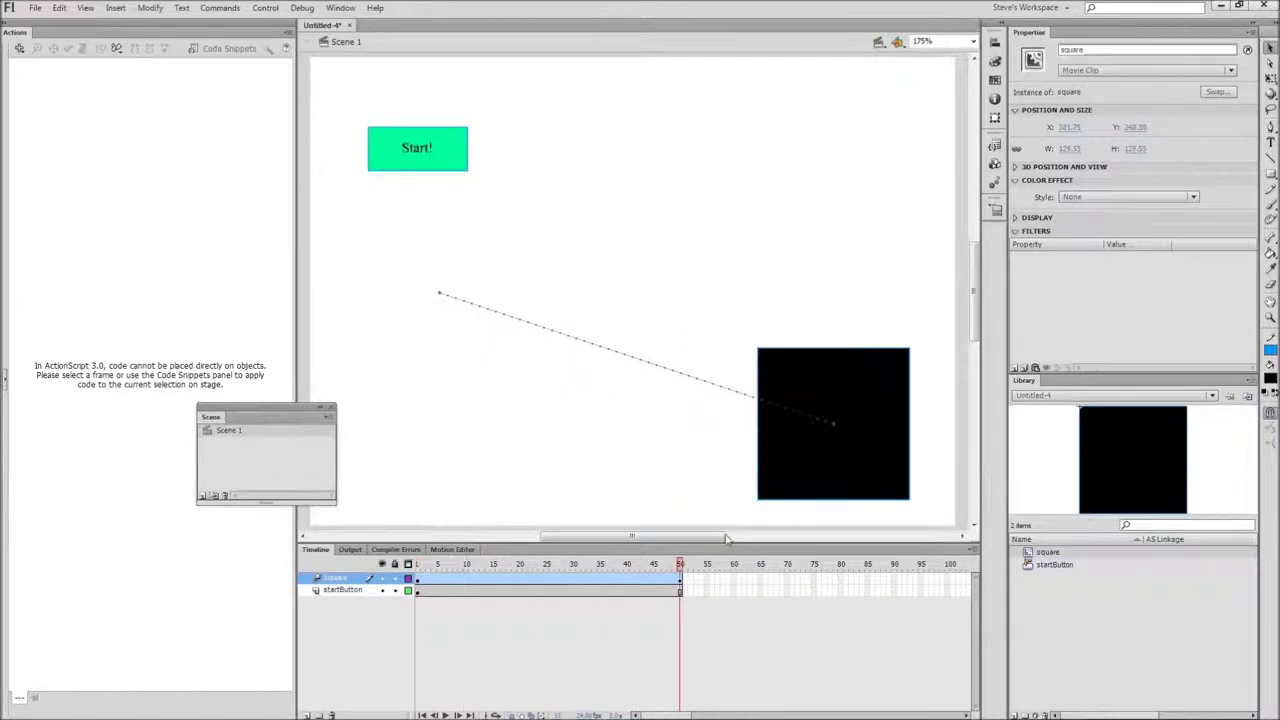
left_click(680, 578)
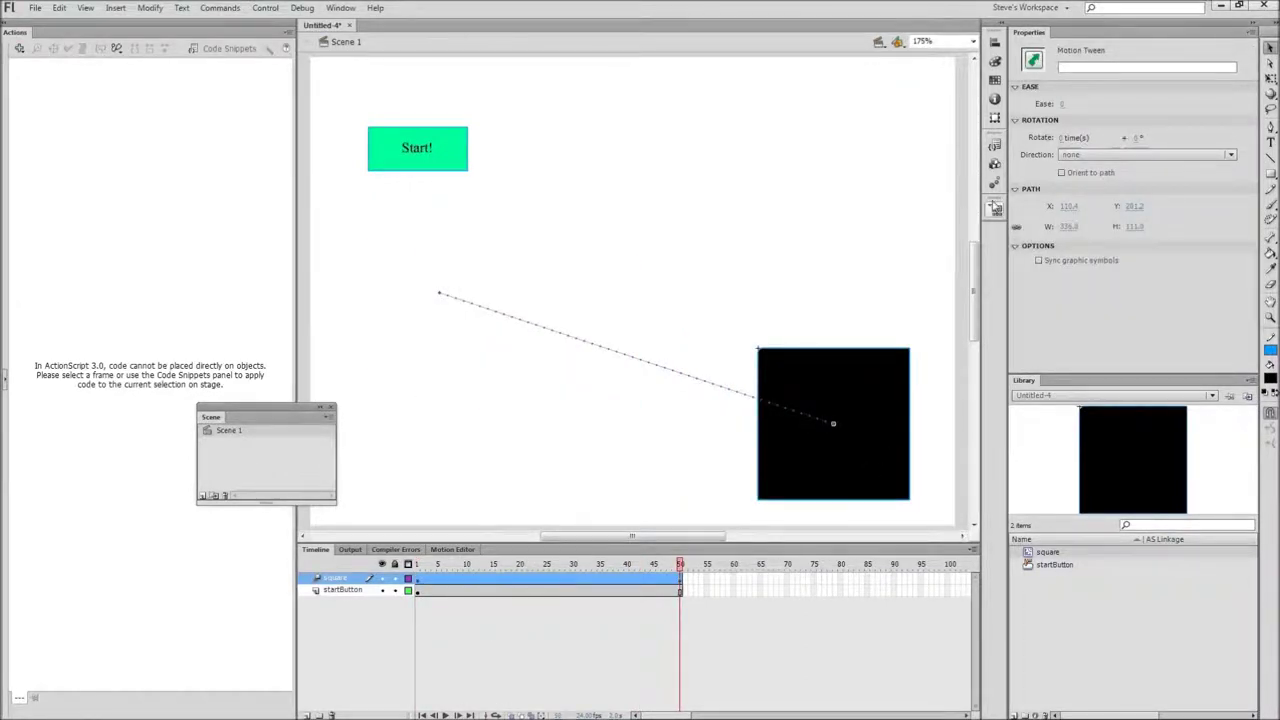
left_click(884, 365)
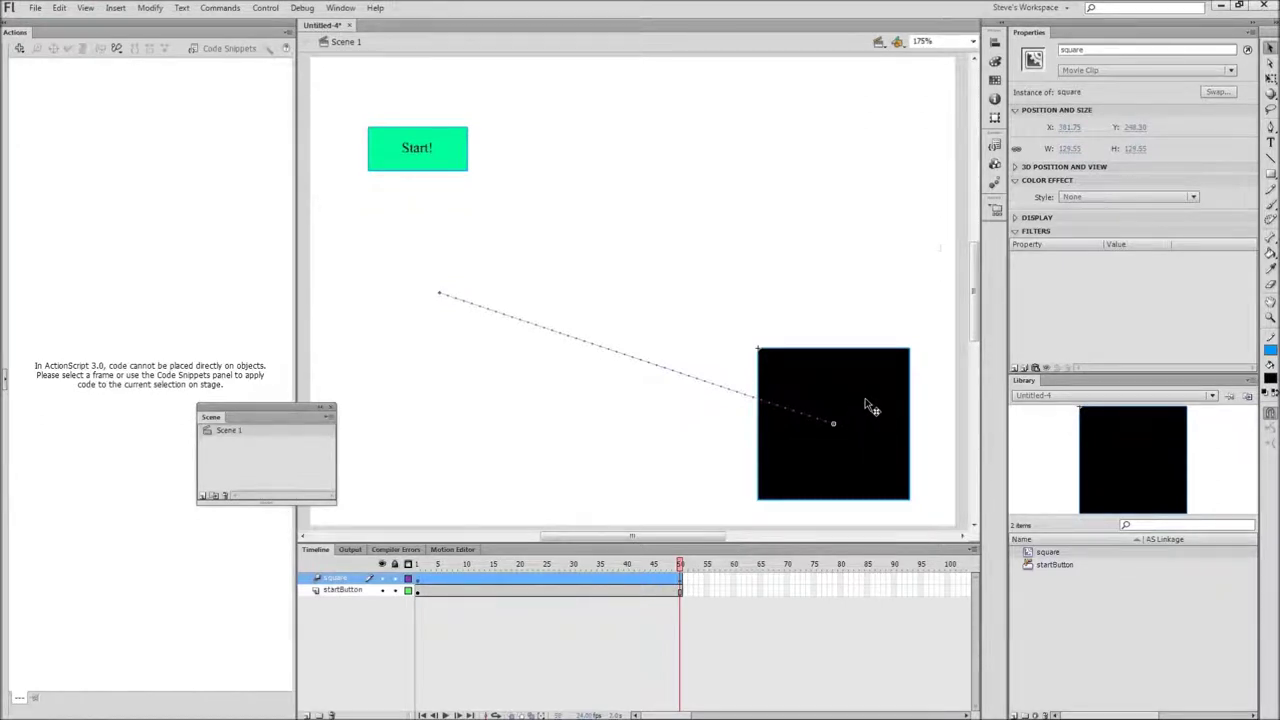
Set the square's Color Effect style to Alpha at 7% on frame 50
left_click(1015, 181)
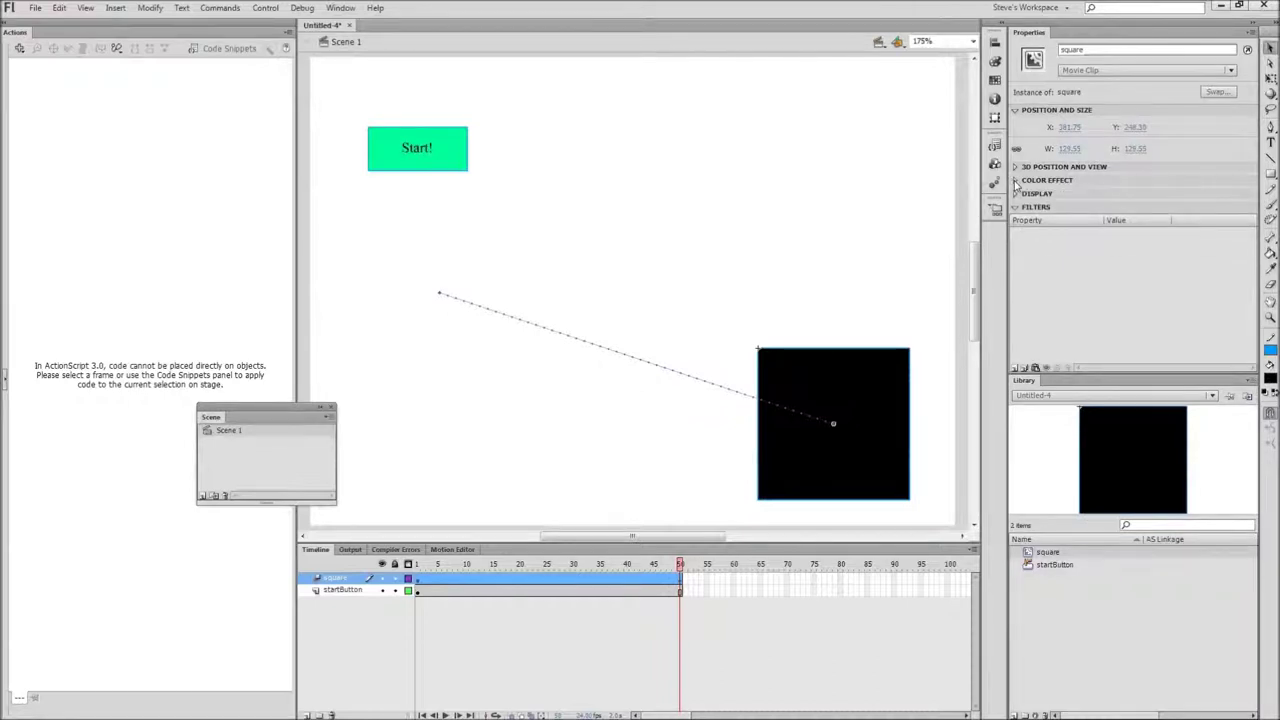
left_click(1015, 181)
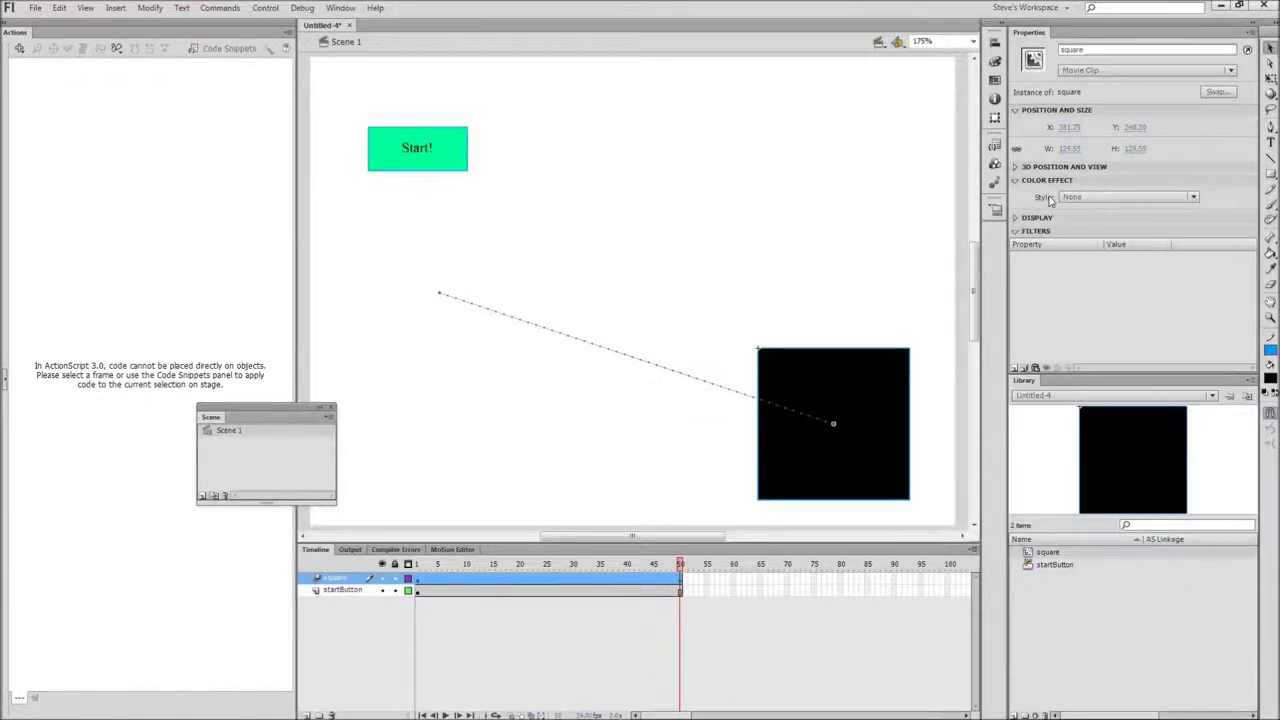
left_click(1195, 198)
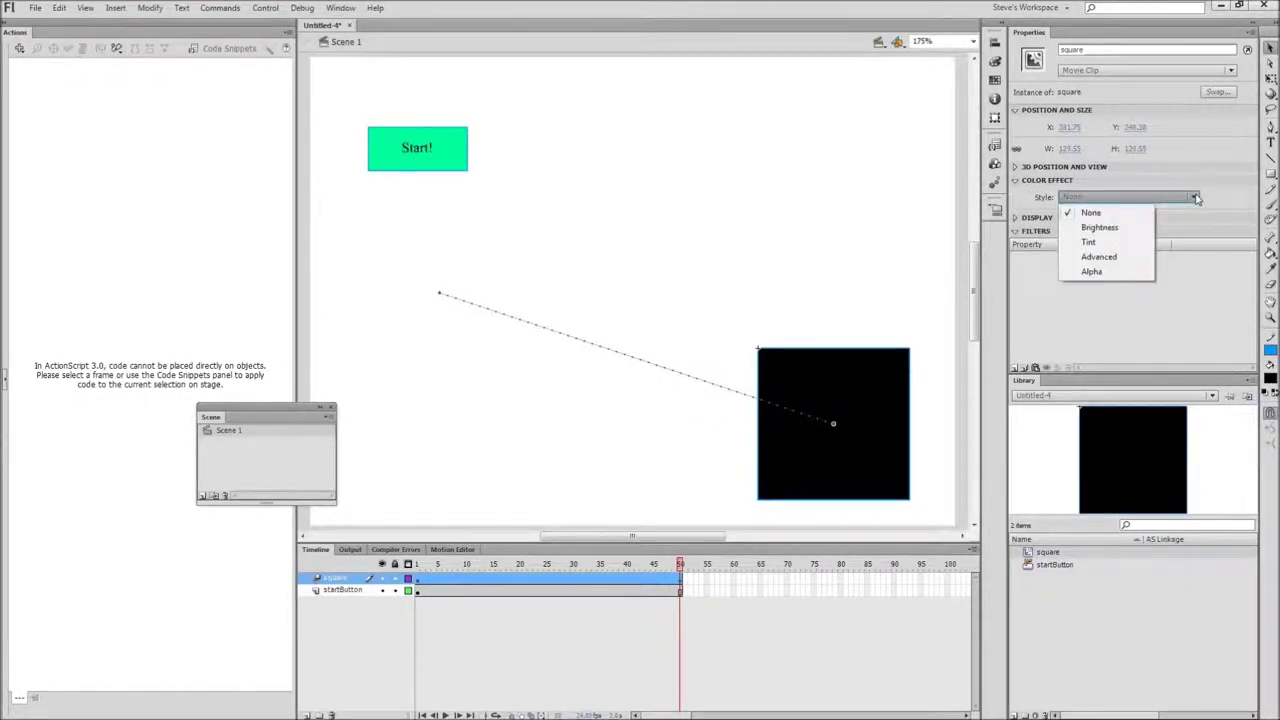
left_click(1104, 271)
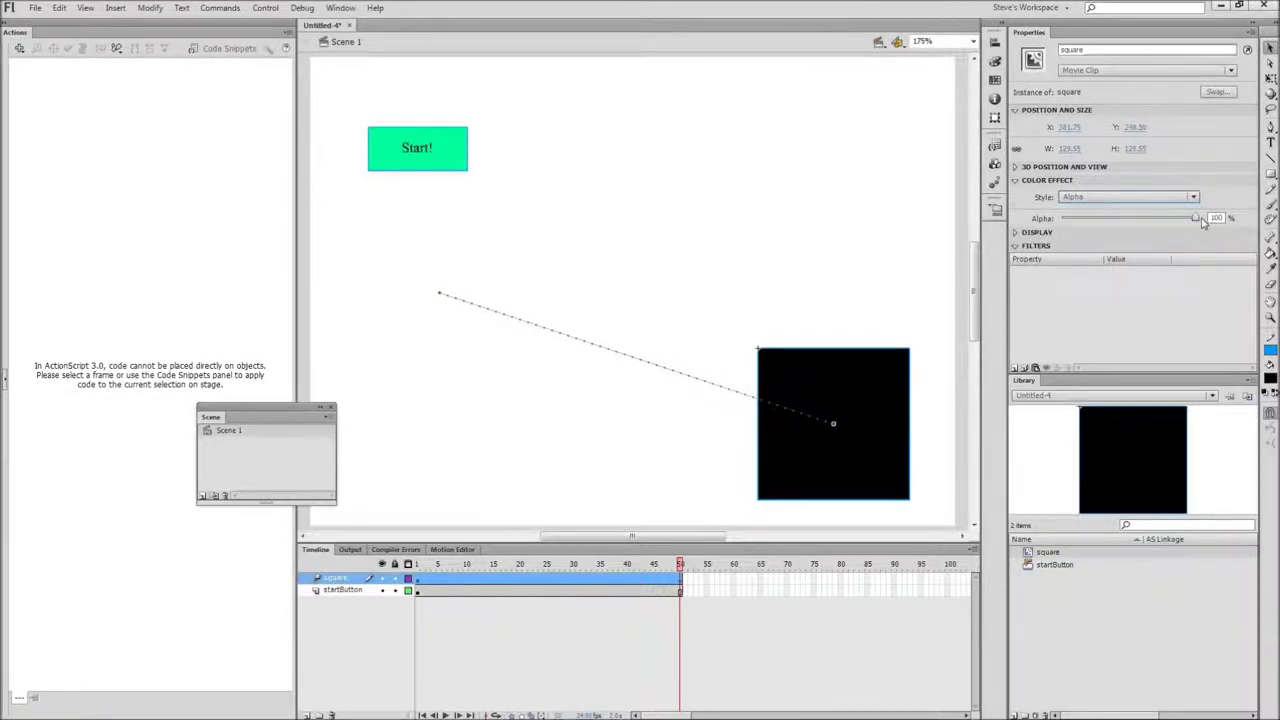
left_click_drag(1195, 219, 1075, 228)
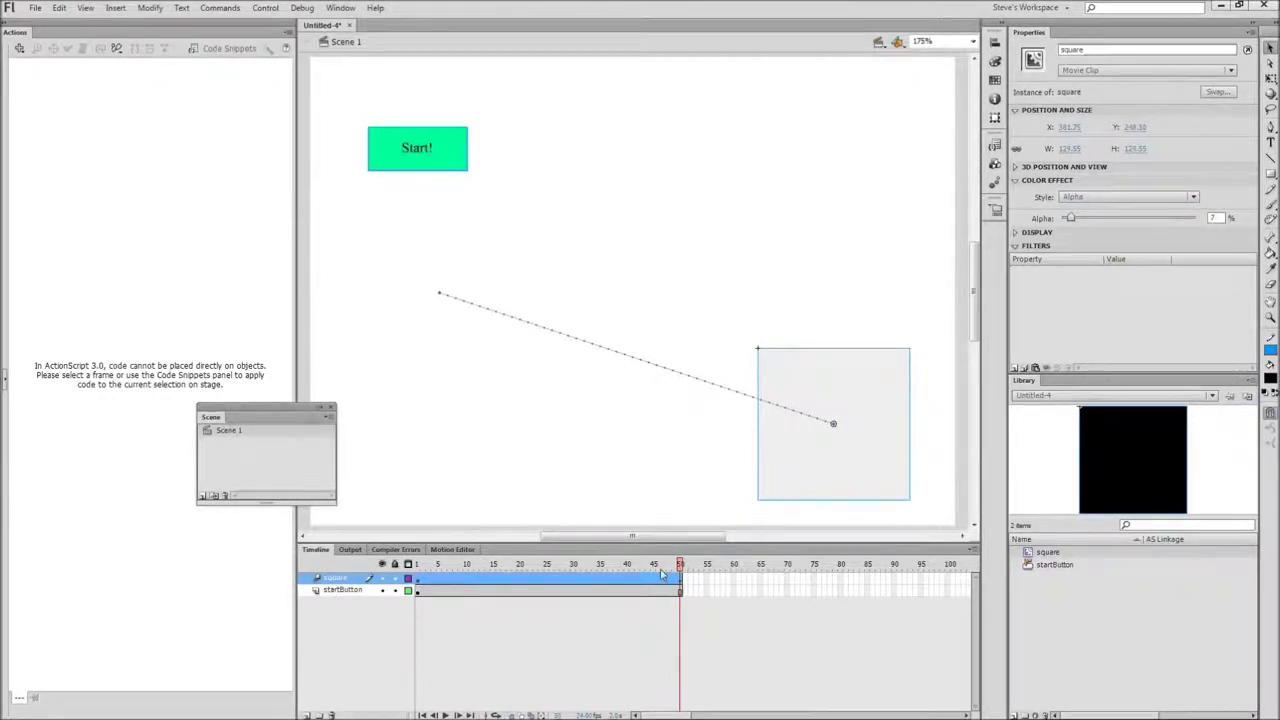
Preview the fade, deselect the square and rewind the timeline to frame 1
mouse_move(681, 563)
left_mouse_down()
mouse_move(420, 563)
mouse_move(681, 563)
left_mouse_up()
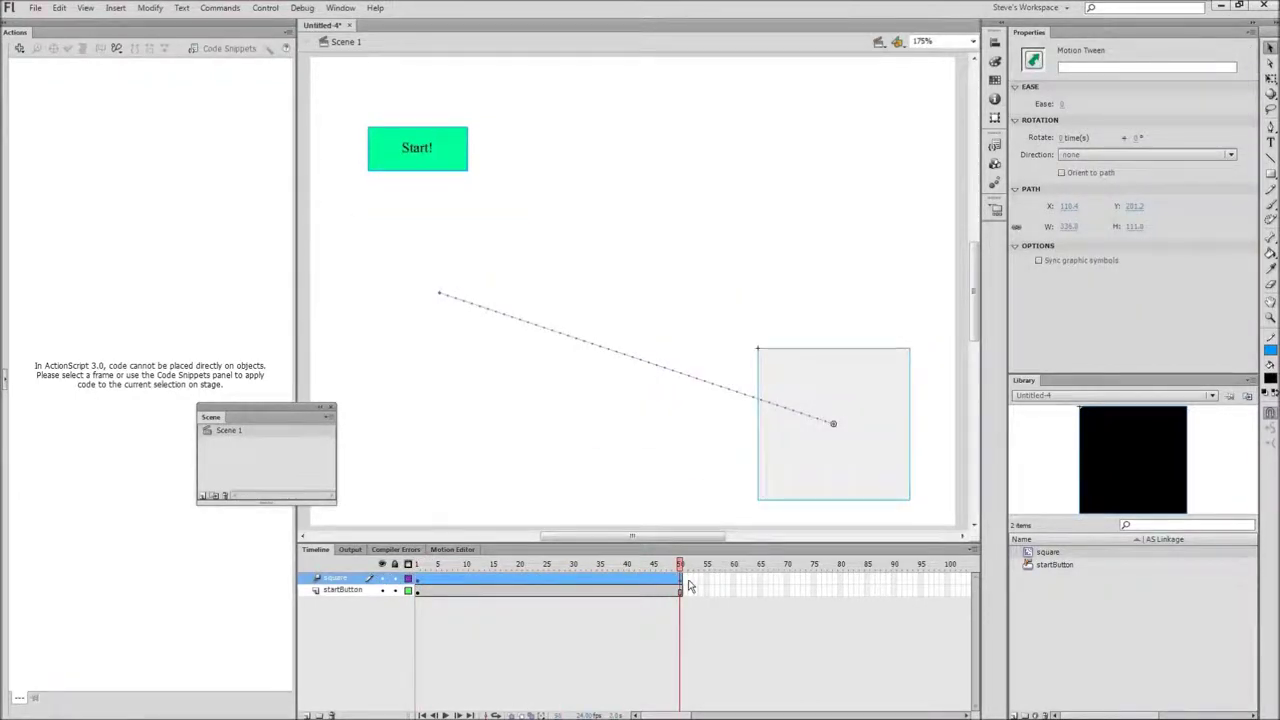
left_click(562, 195)
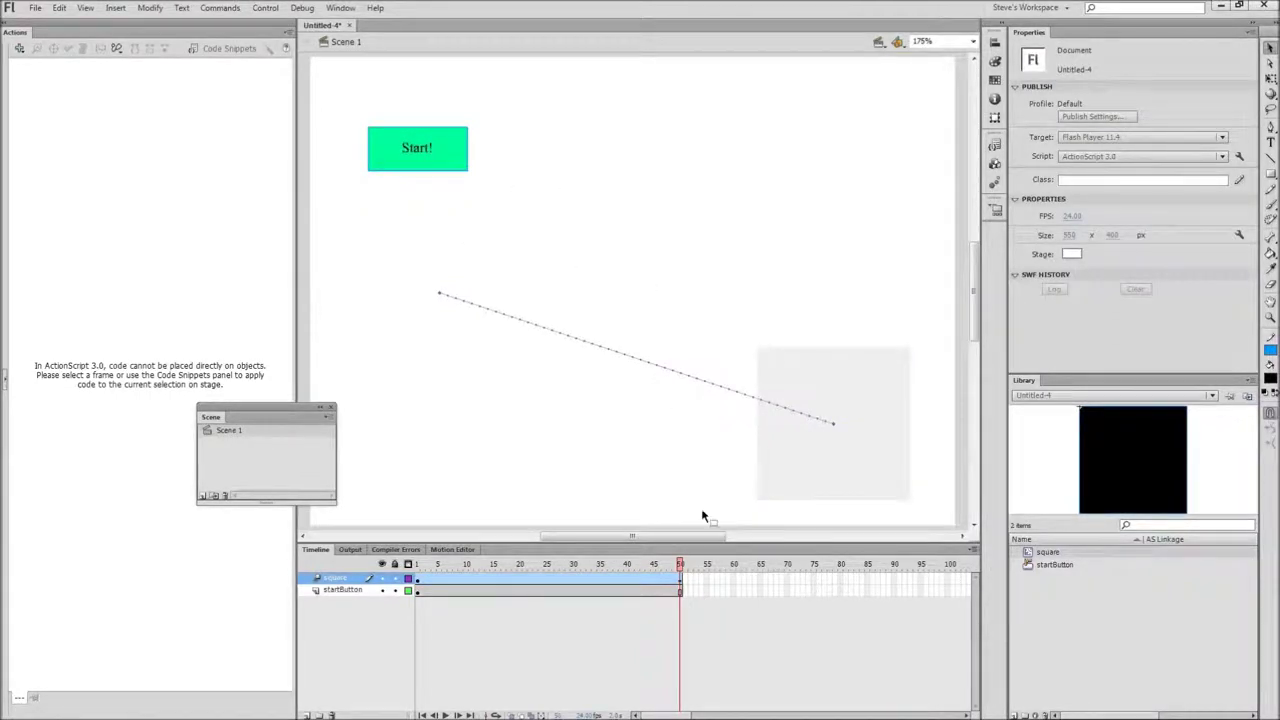
left_click_drag(678, 566, 418, 566)
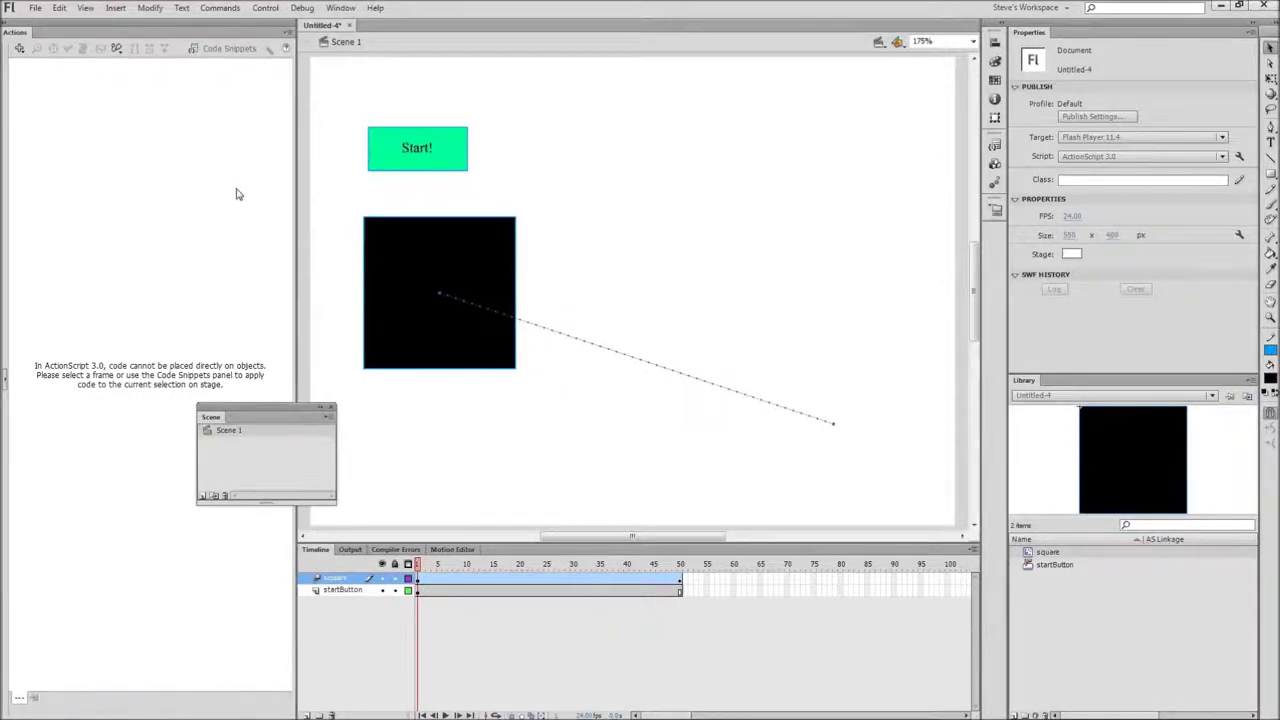
Add the Timeline Navigation 'Stop at this Frame' snippet, creating an Actions layer with stop();
left_click(229, 49)
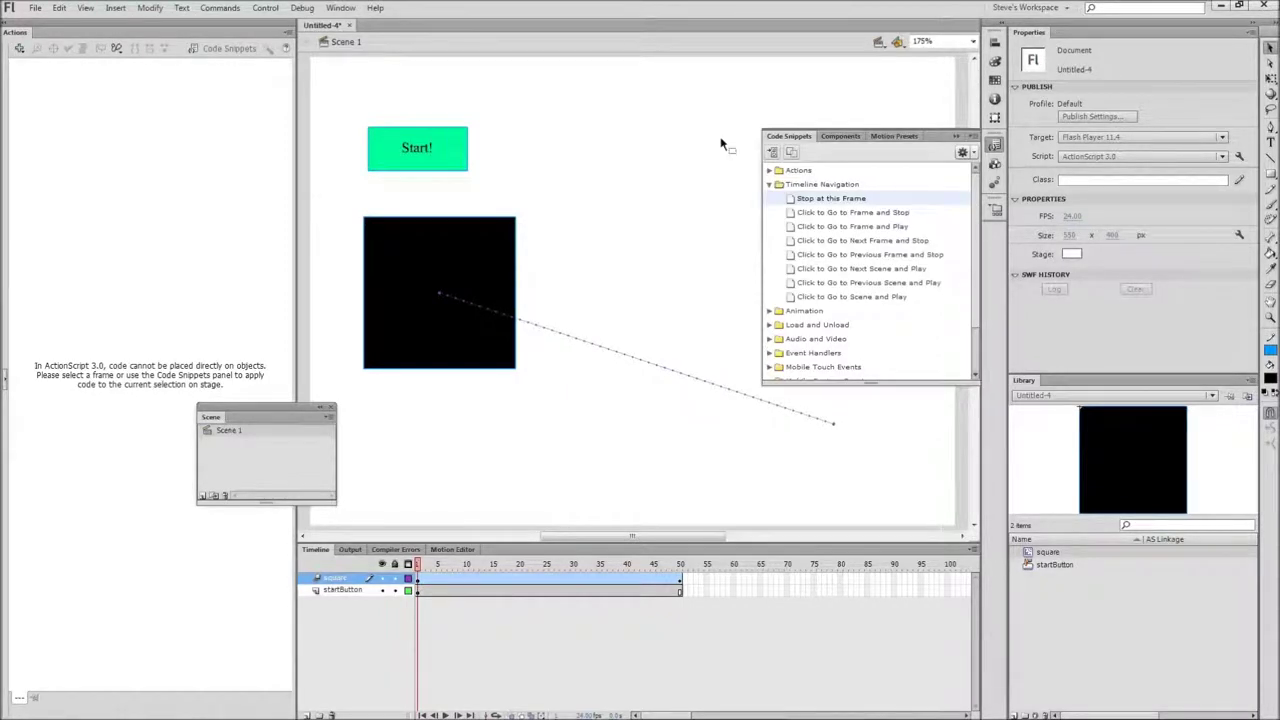
left_click(771, 185)
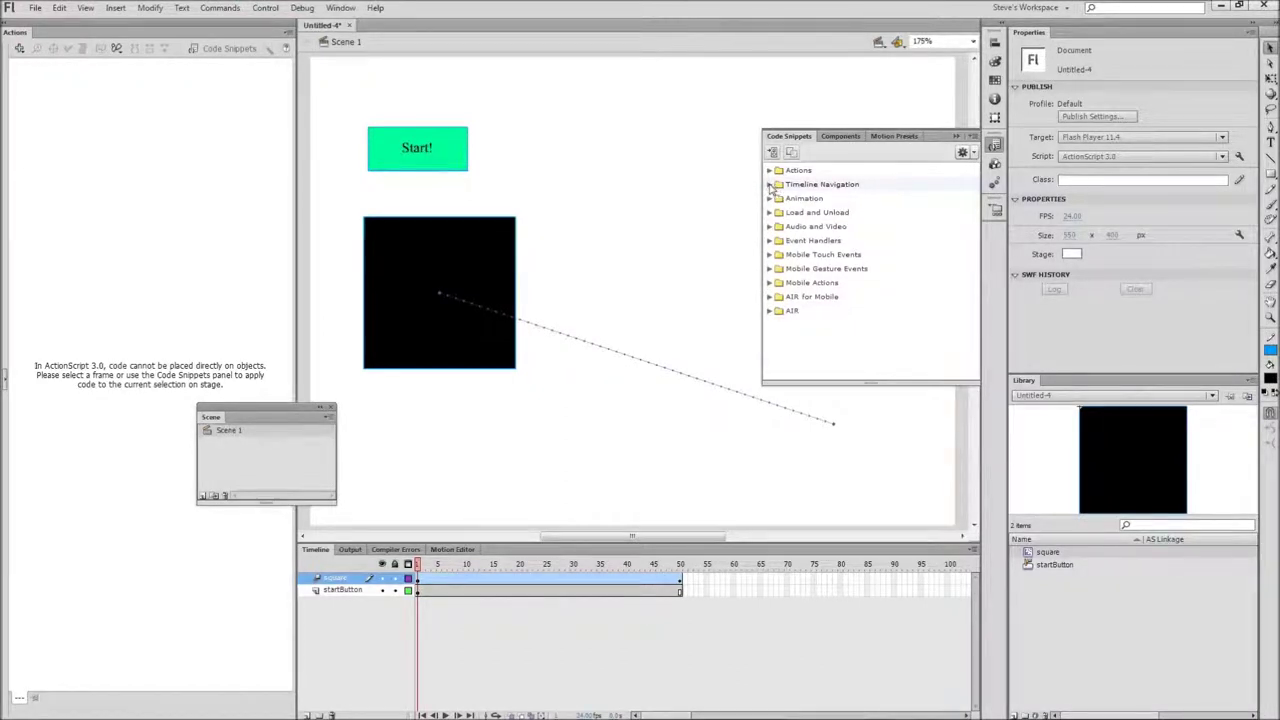
left_click(771, 185)
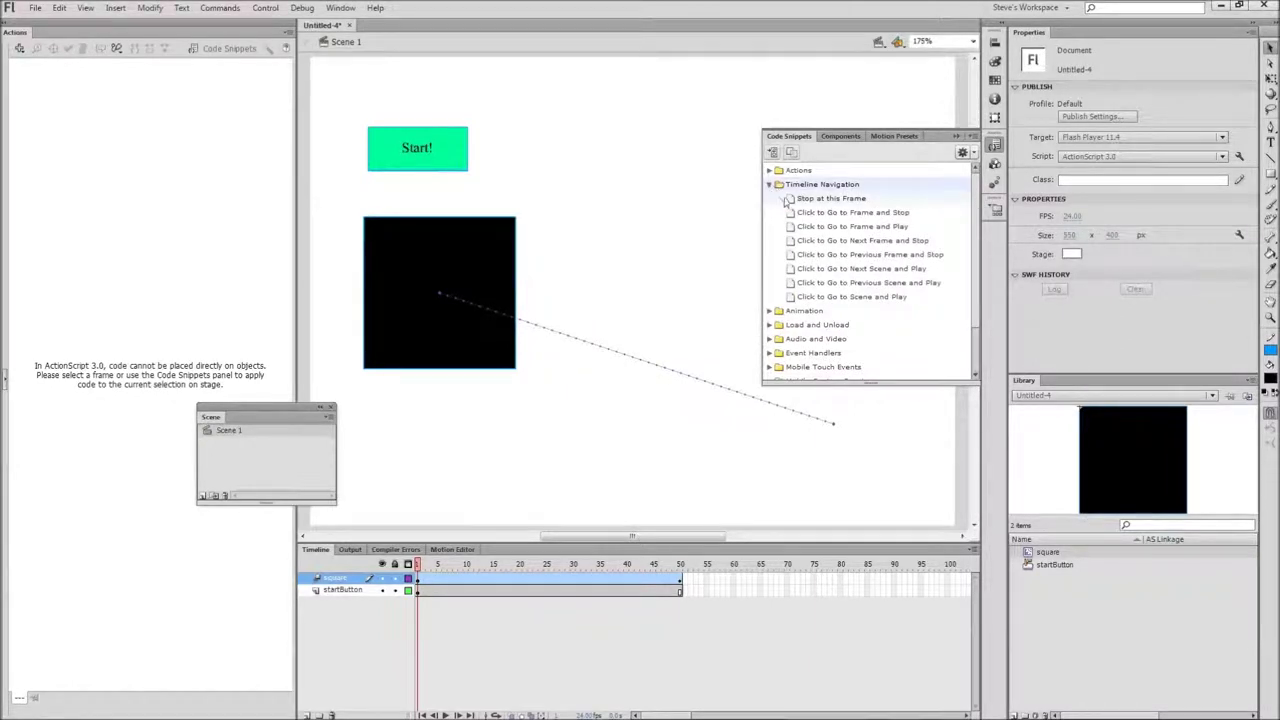
double_click(795, 199)
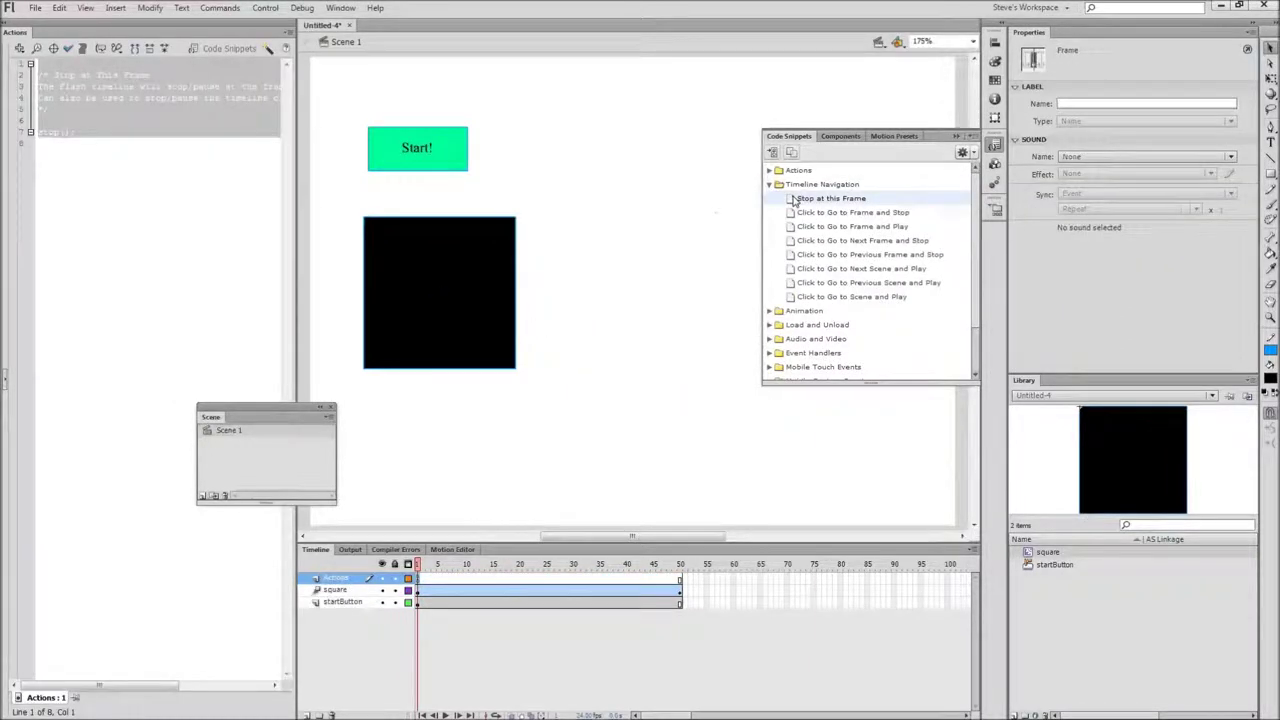
left_click(193, 218)
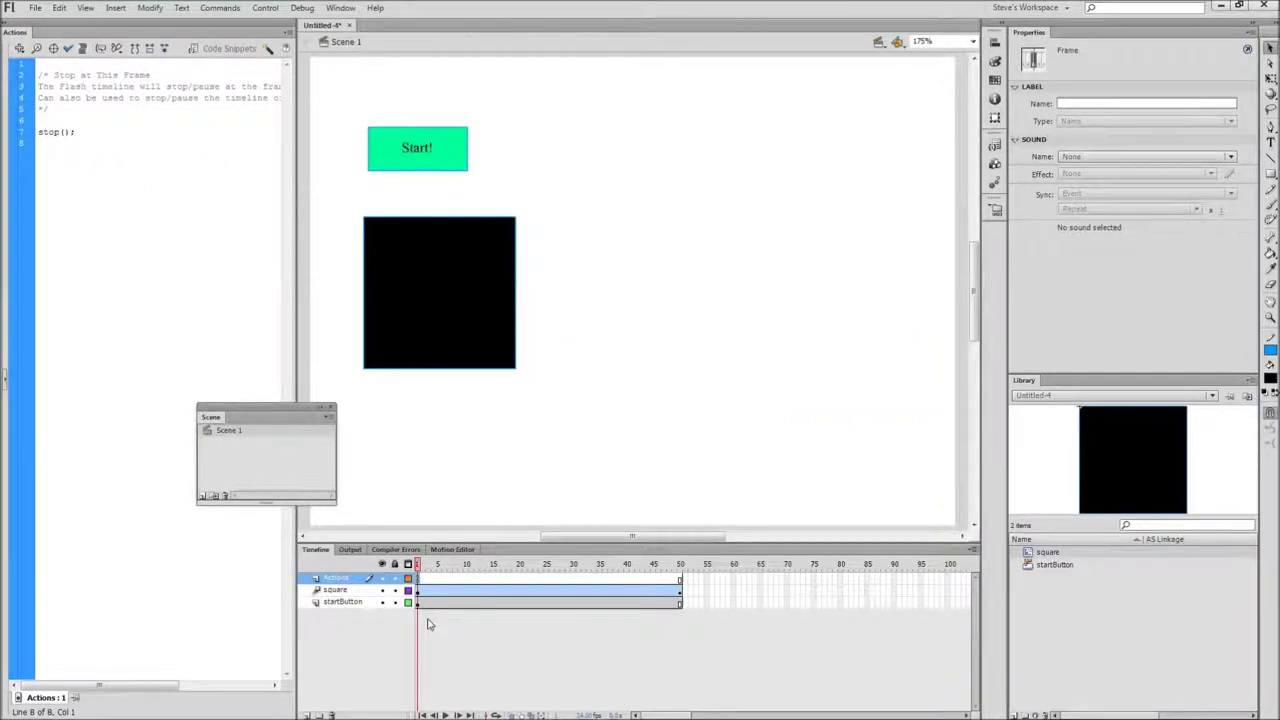
Add blank lines after stop(); in the Actions panel script
mouse_move(418, 566)
left_mouse_down()
mouse_move(680, 570)
mouse_move(640, 600)
mouse_move(418, 580)
left_mouse_up()
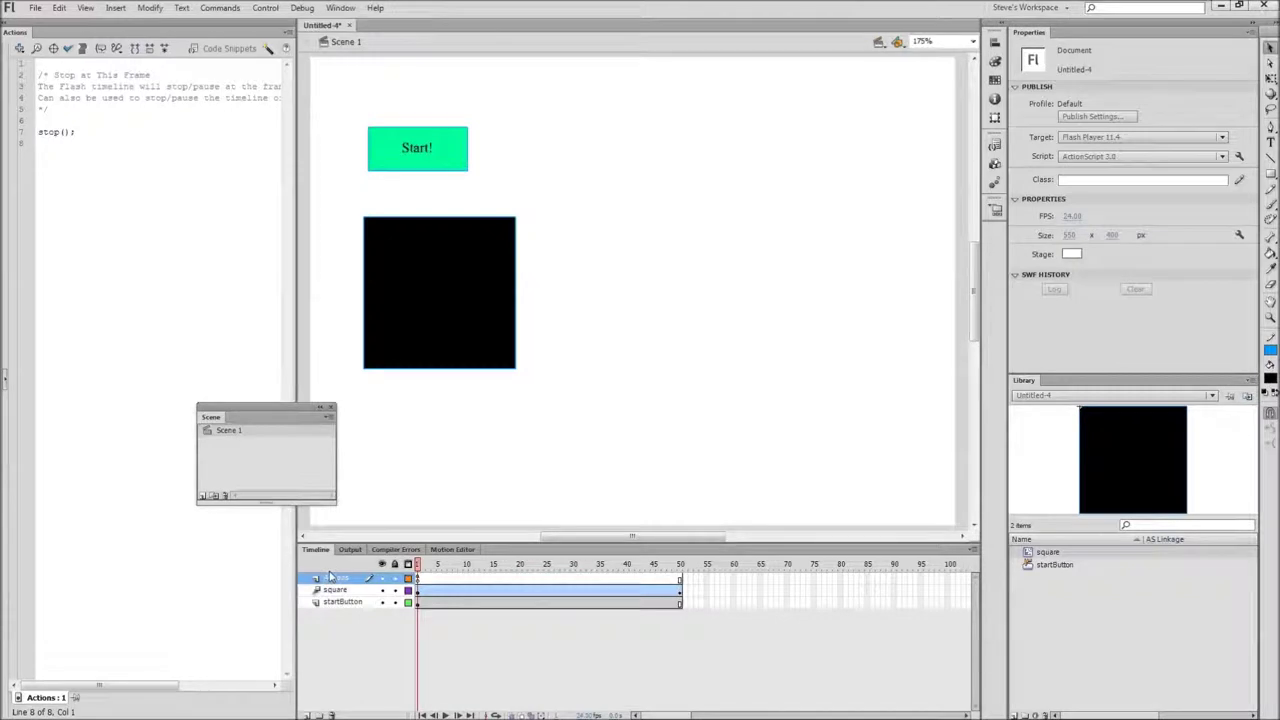
left_click(95, 131)
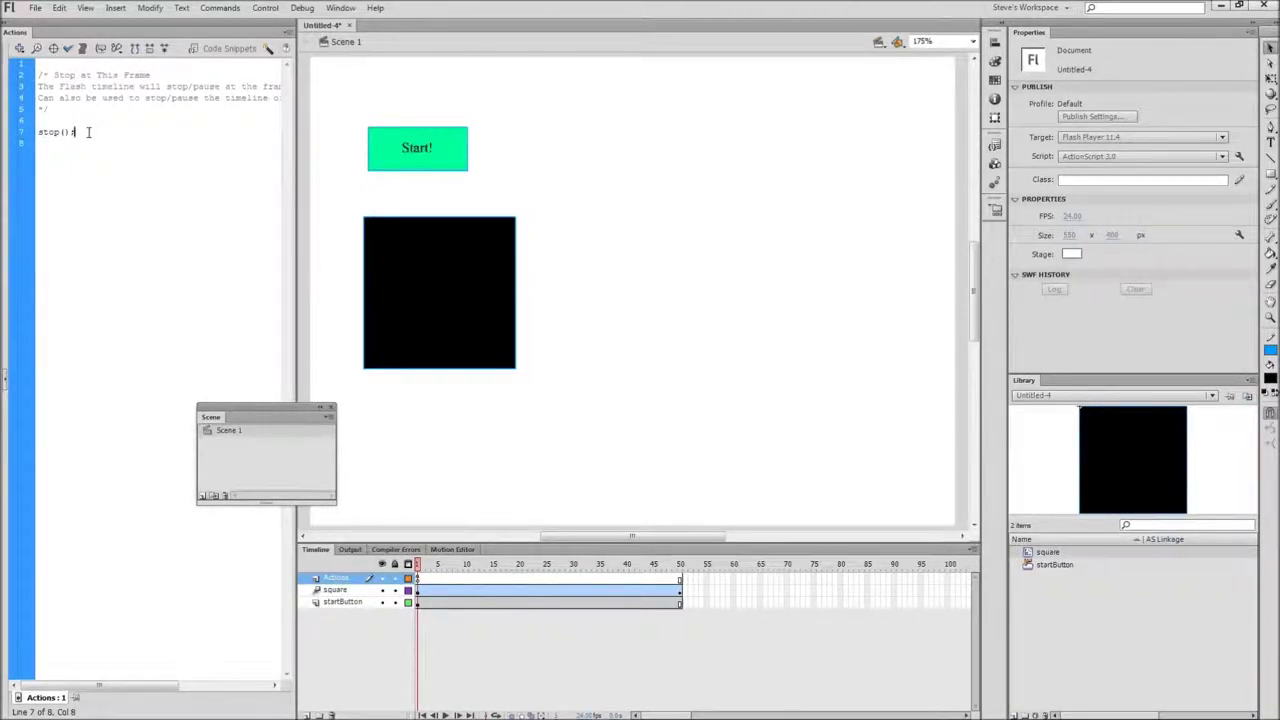
key("Return")
key("Return")
key("Return")
key("Return")
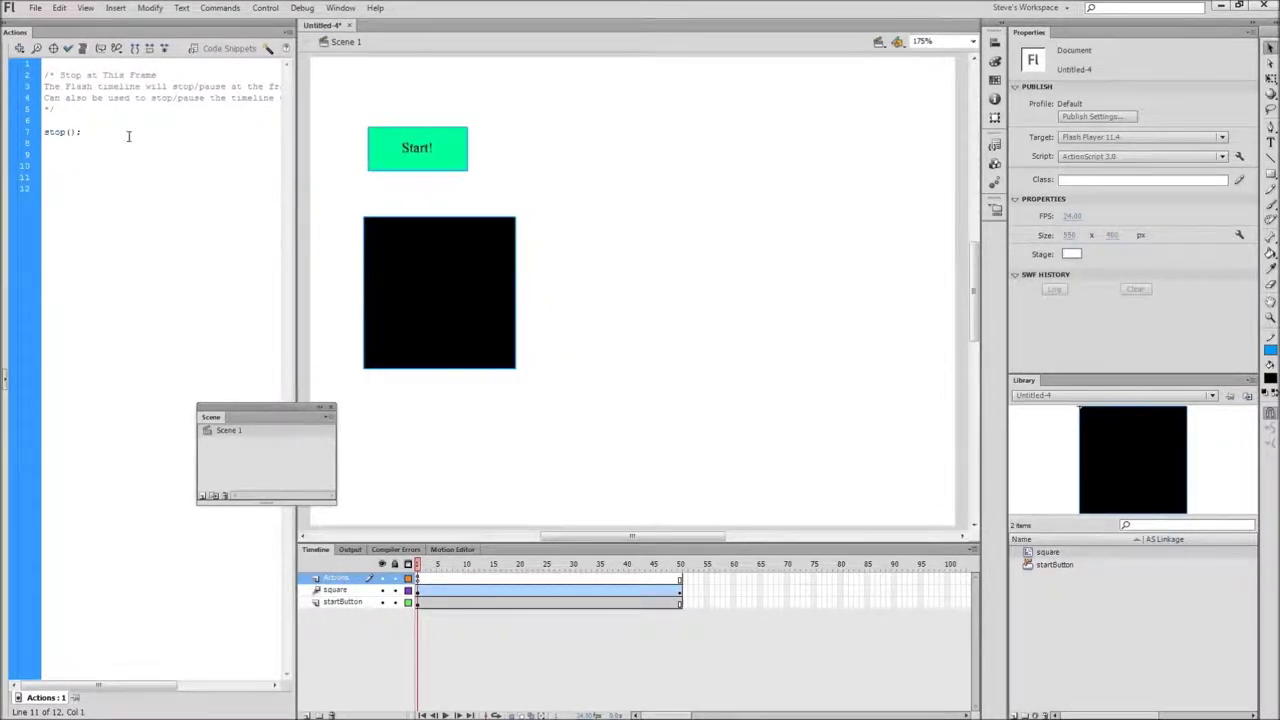
Select the Start! button and apply the 'Click to Go to Frame and Play' snippet to it
left_click(229, 48)
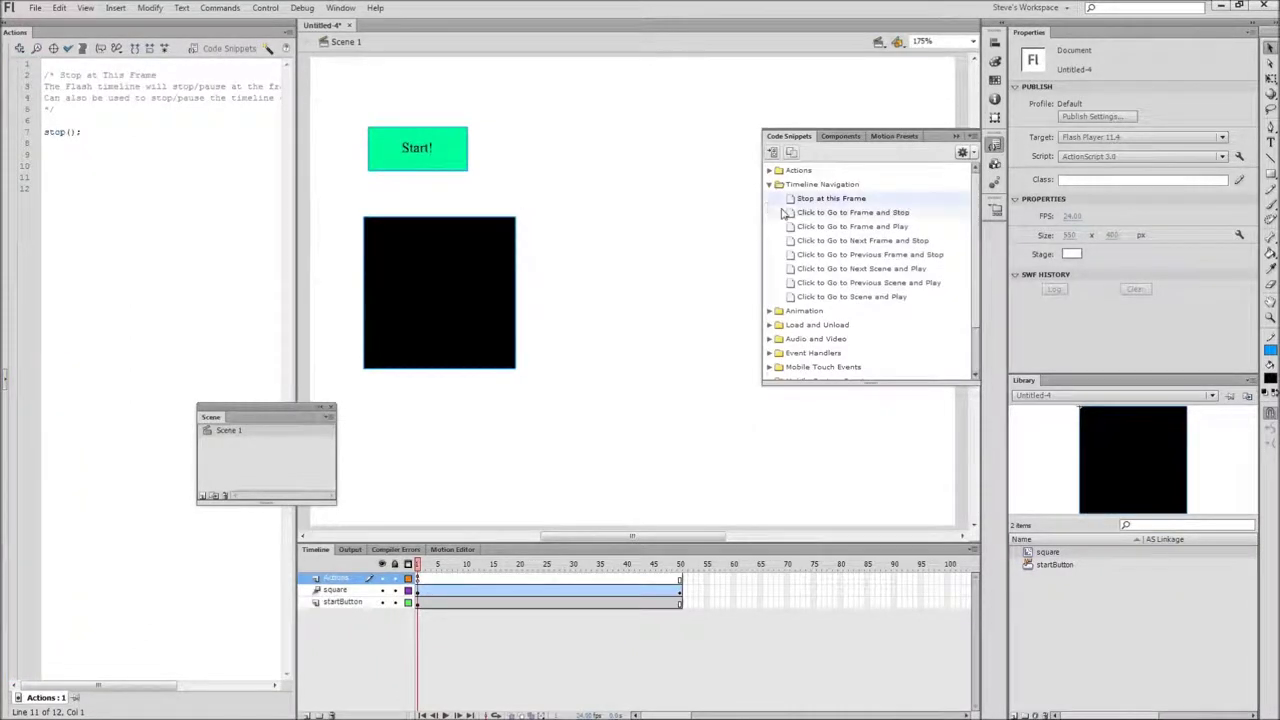
left_click(810, 198)
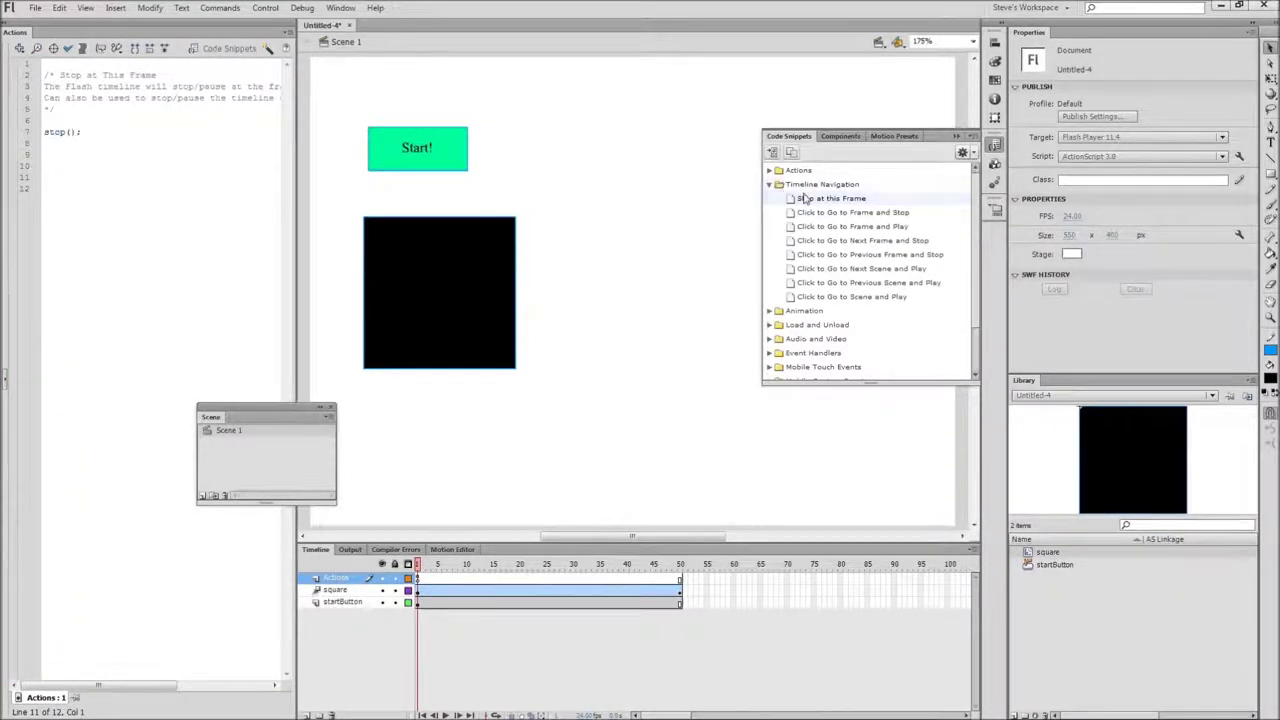
left_click(460, 161)
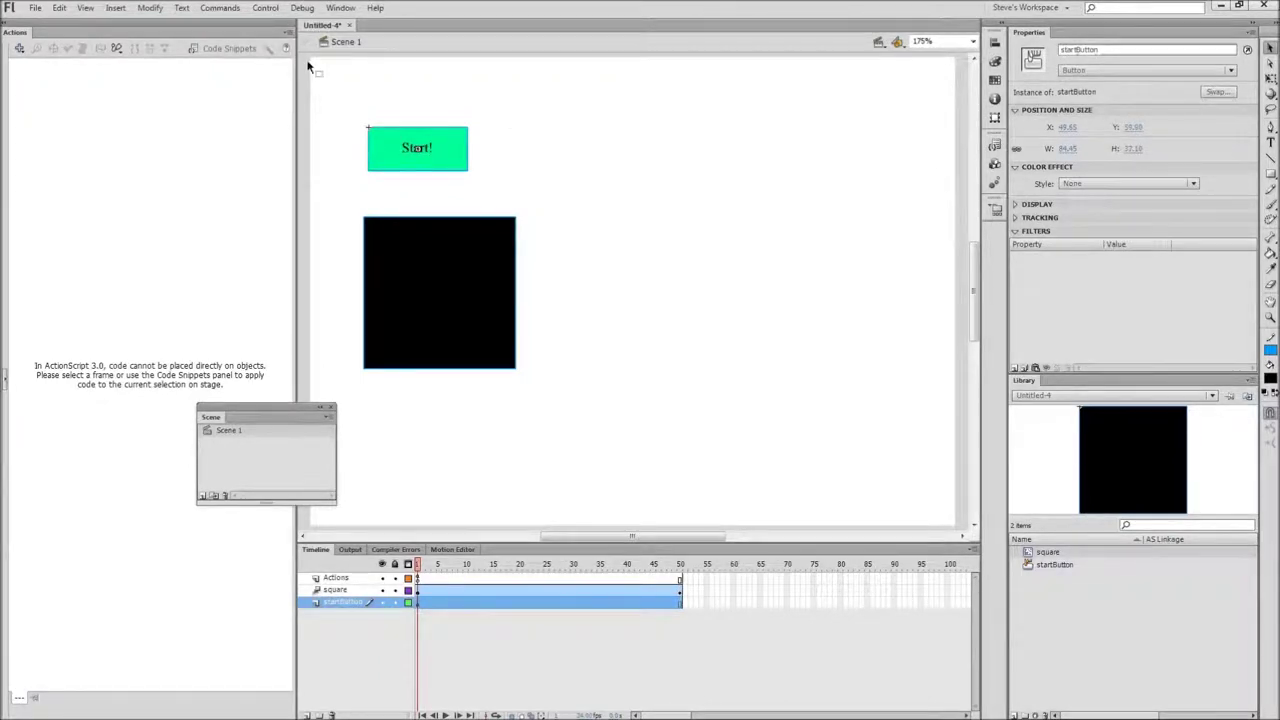
left_click(233, 51)
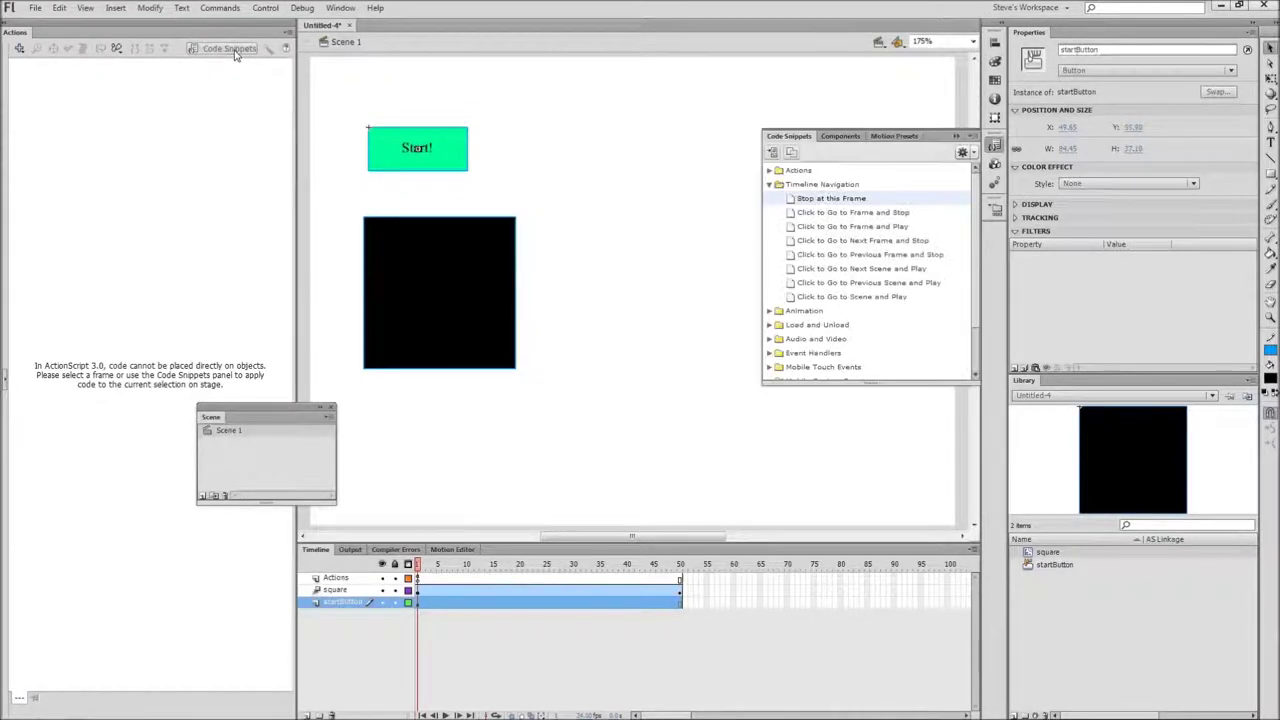
double_click(814, 228)
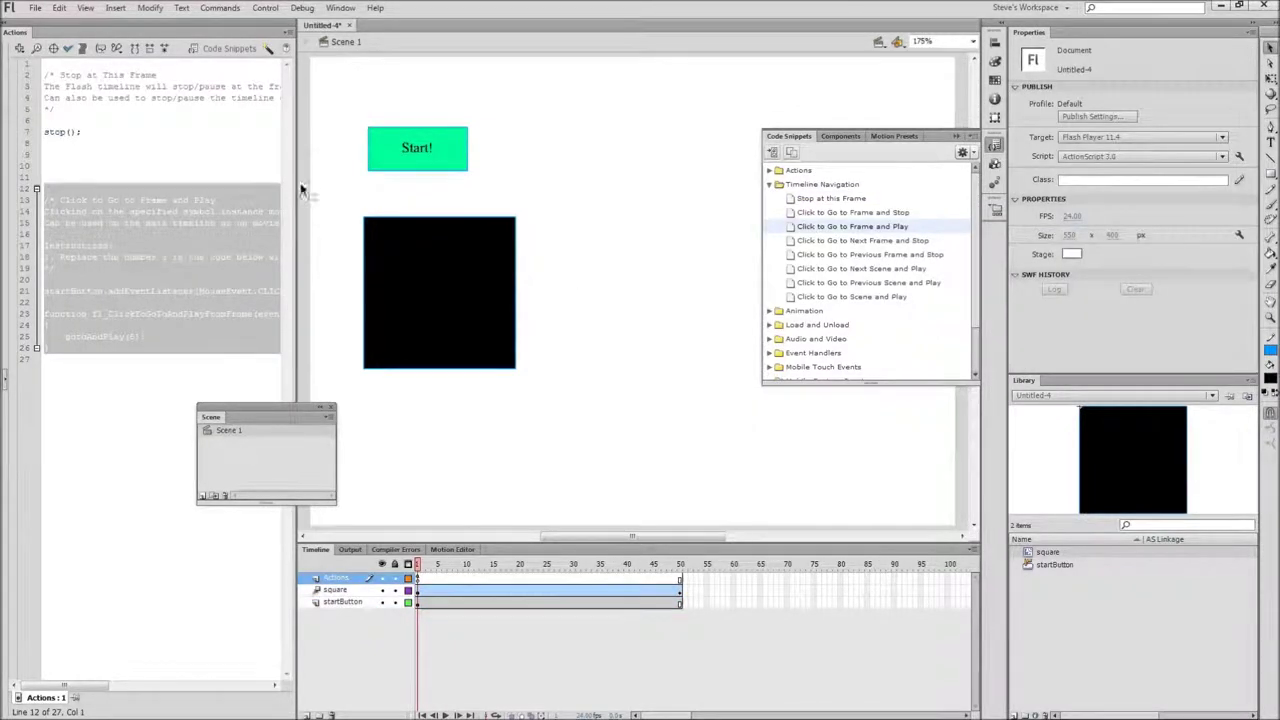
Widen the Actions panel's code editor to read the startButton click-handler script
left_click(341, 185)
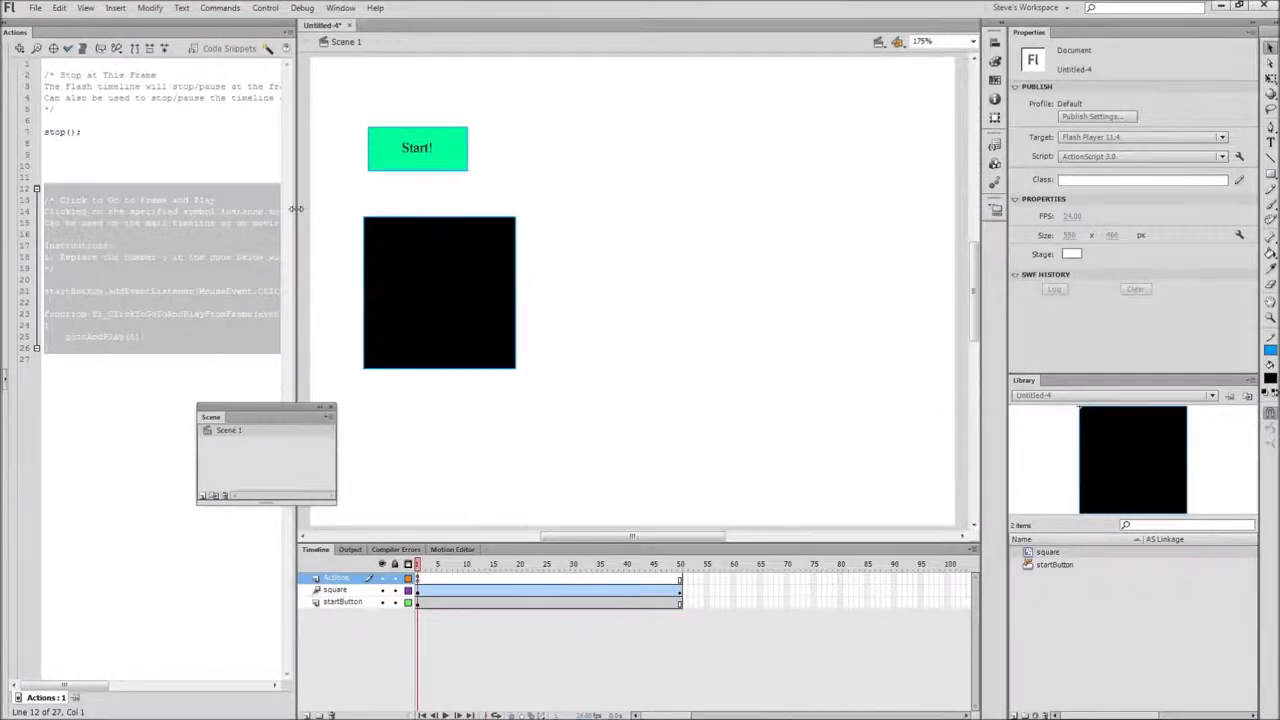
left_click_drag(296, 213, 703, 219)
left_click(436, 371)
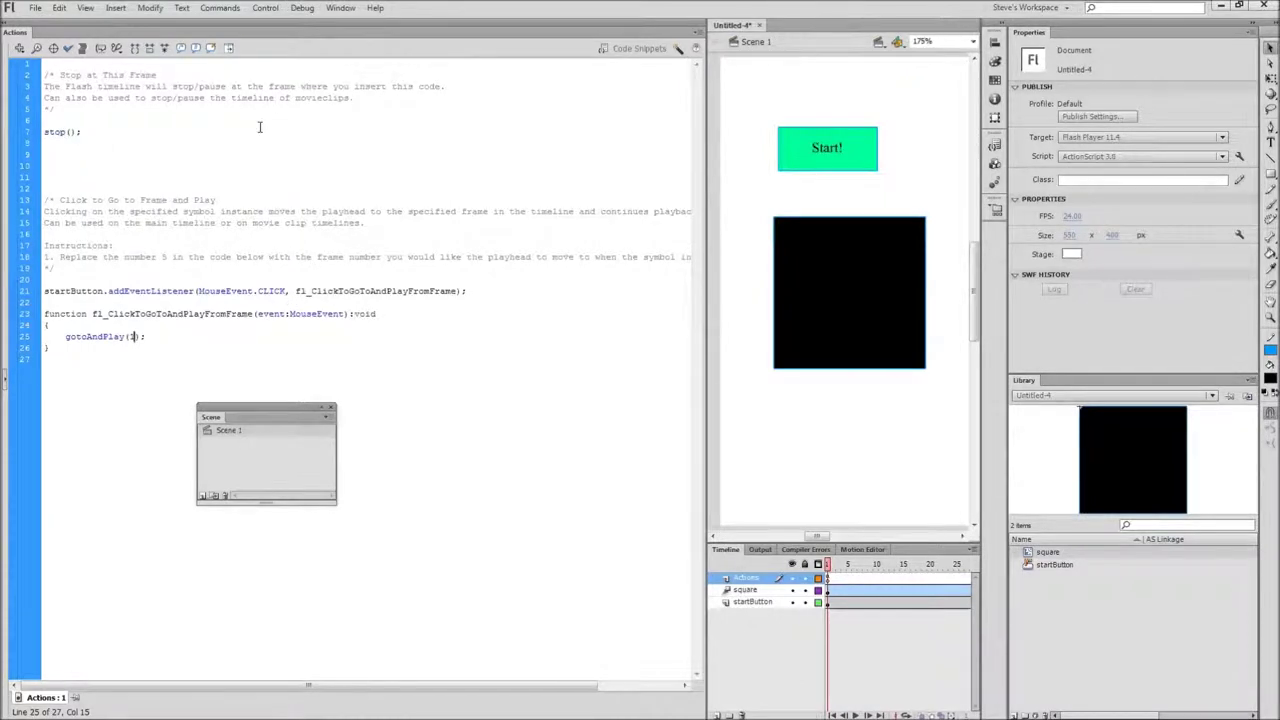
Check the script's syntax and test the movie in Flash Professional
left_click(68, 49)
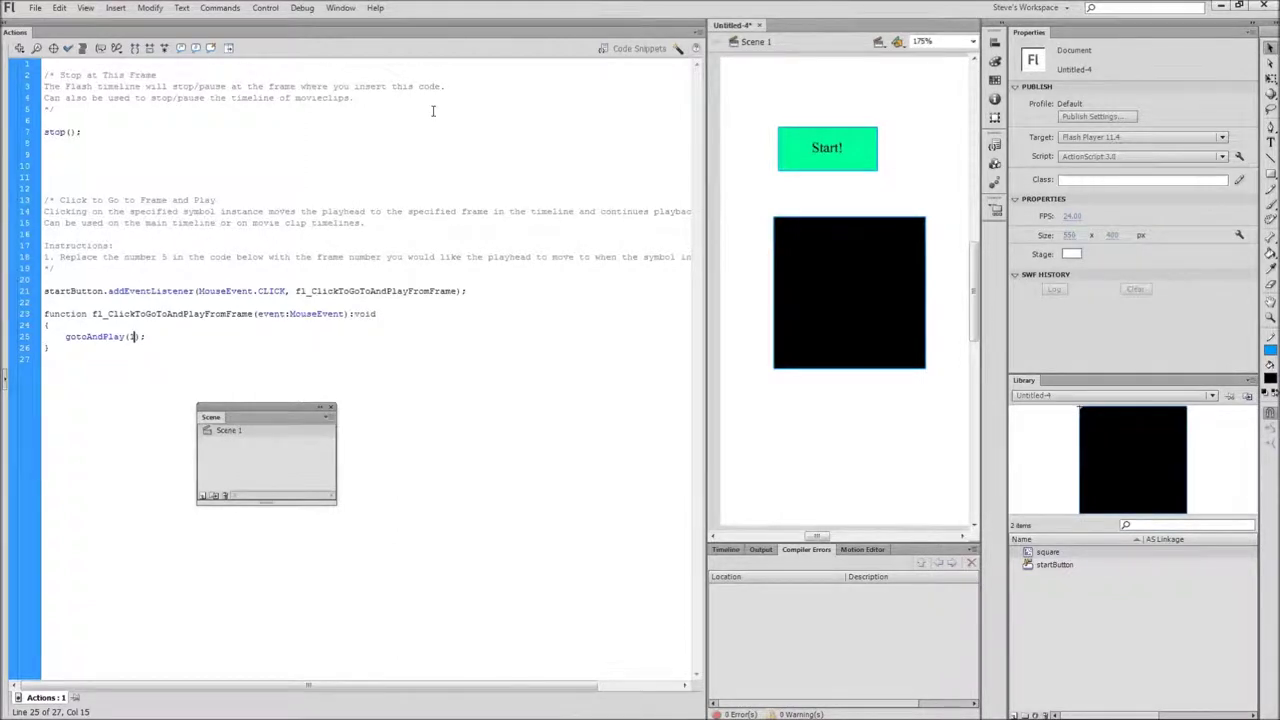
left_click(265, 8)
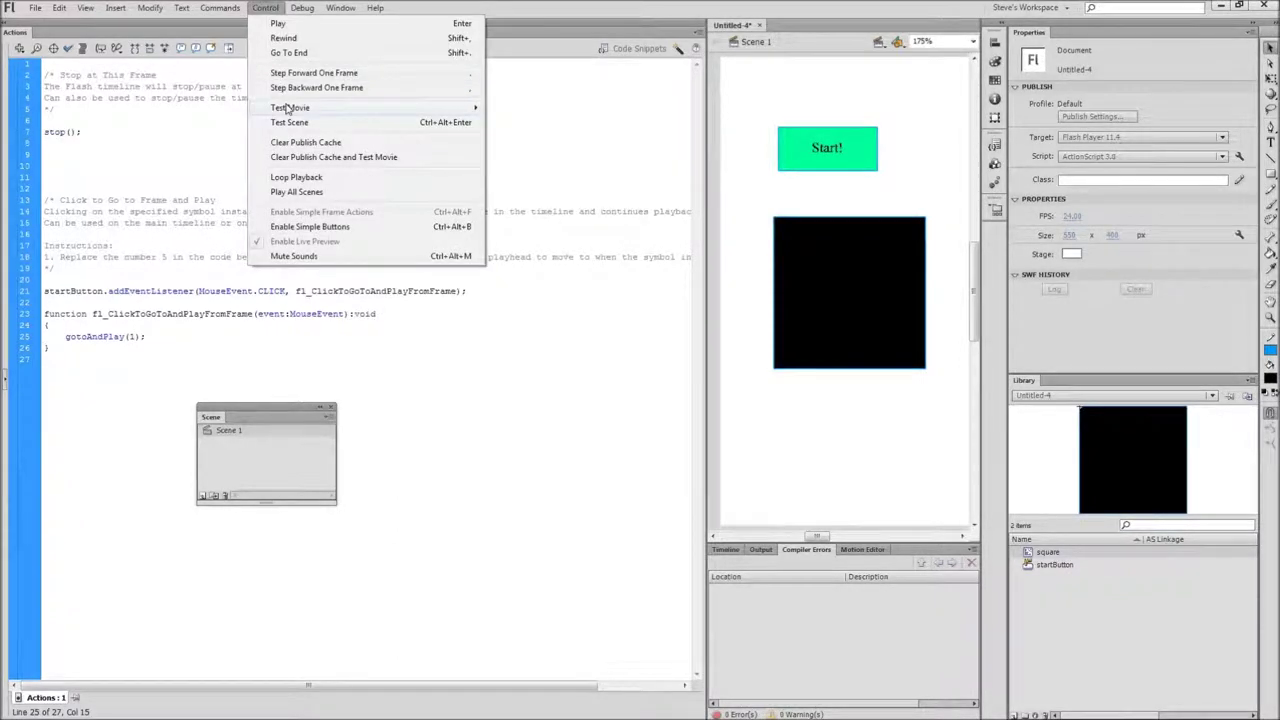
mouse_move(287, 108)
left_click(548, 107)
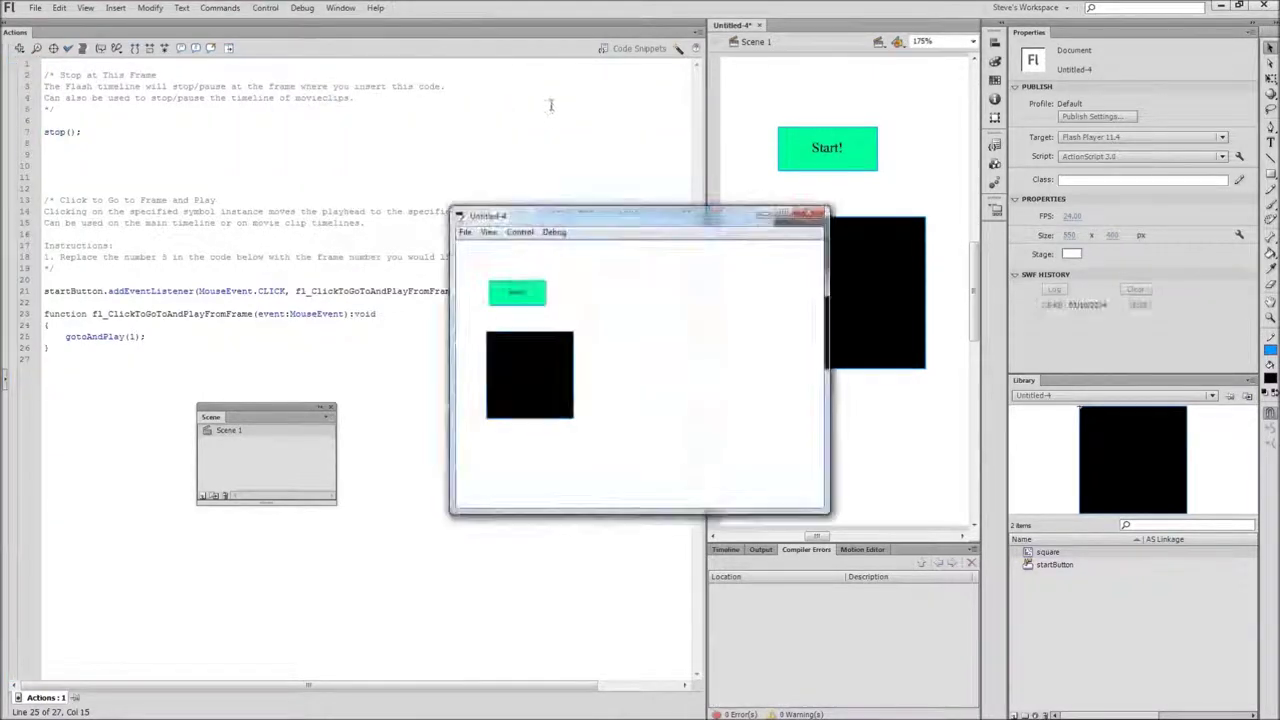
Click Start! to play the fading tween, then close the test window and narrow the Actions panel
left_click(531, 304)
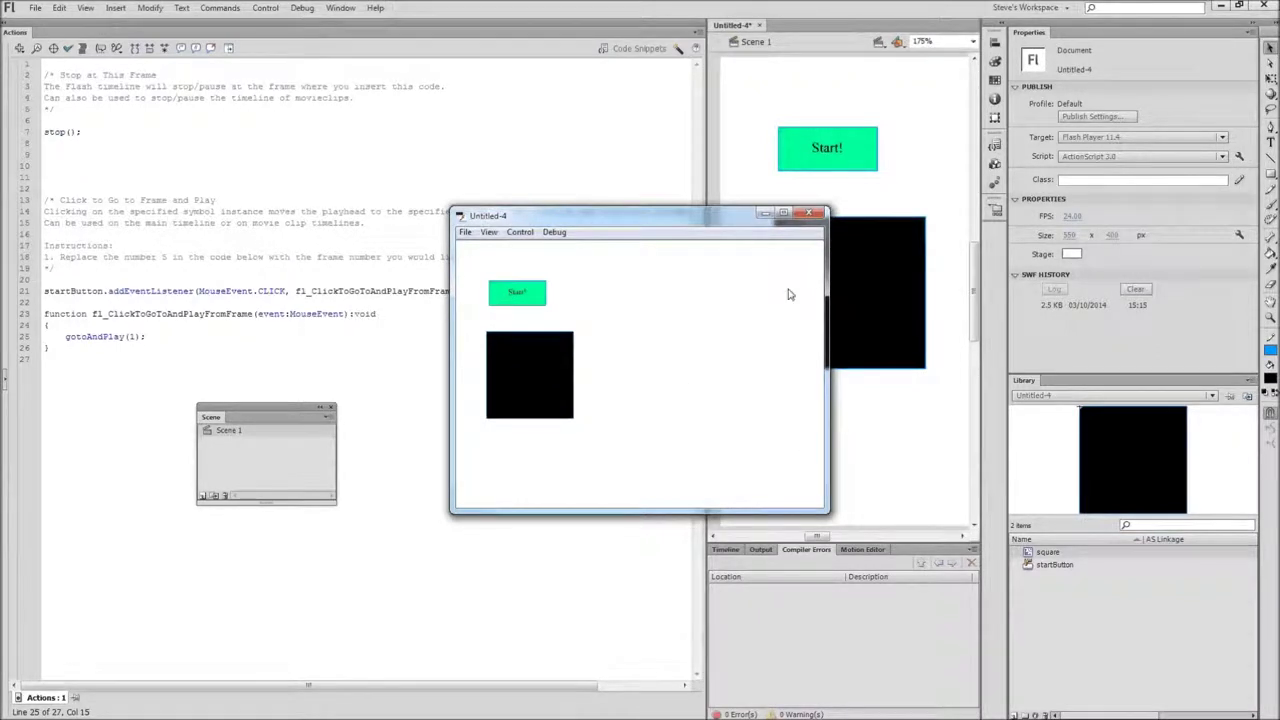
left_click(809, 213)
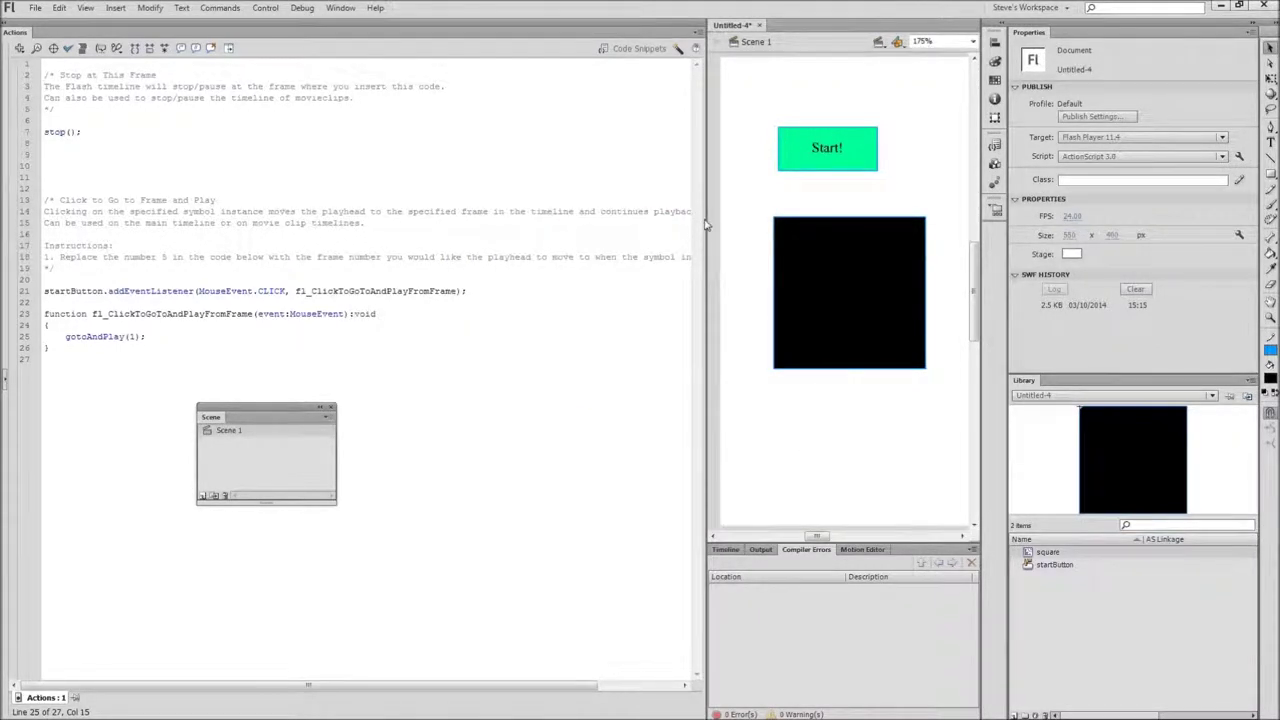
left_click_drag(706, 219, 282, 188)
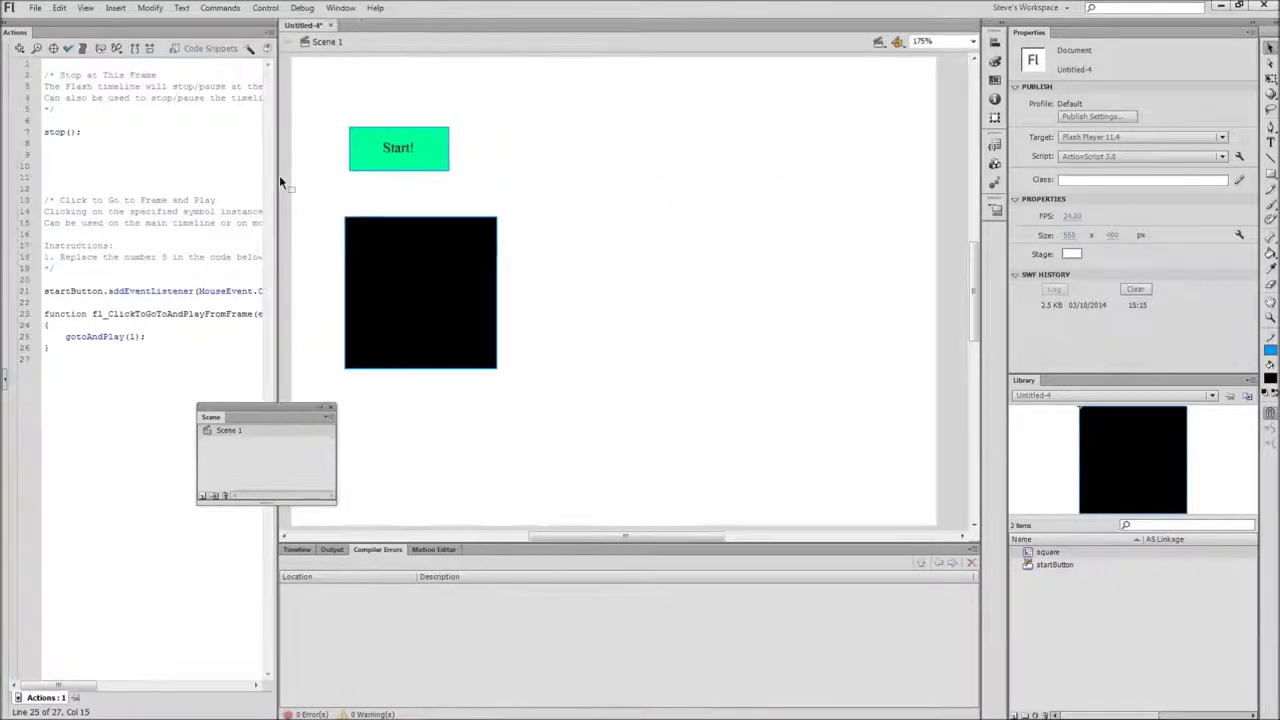
Insert a blank keyframe at frame 50 of the Actions layer
left_click(301, 551)
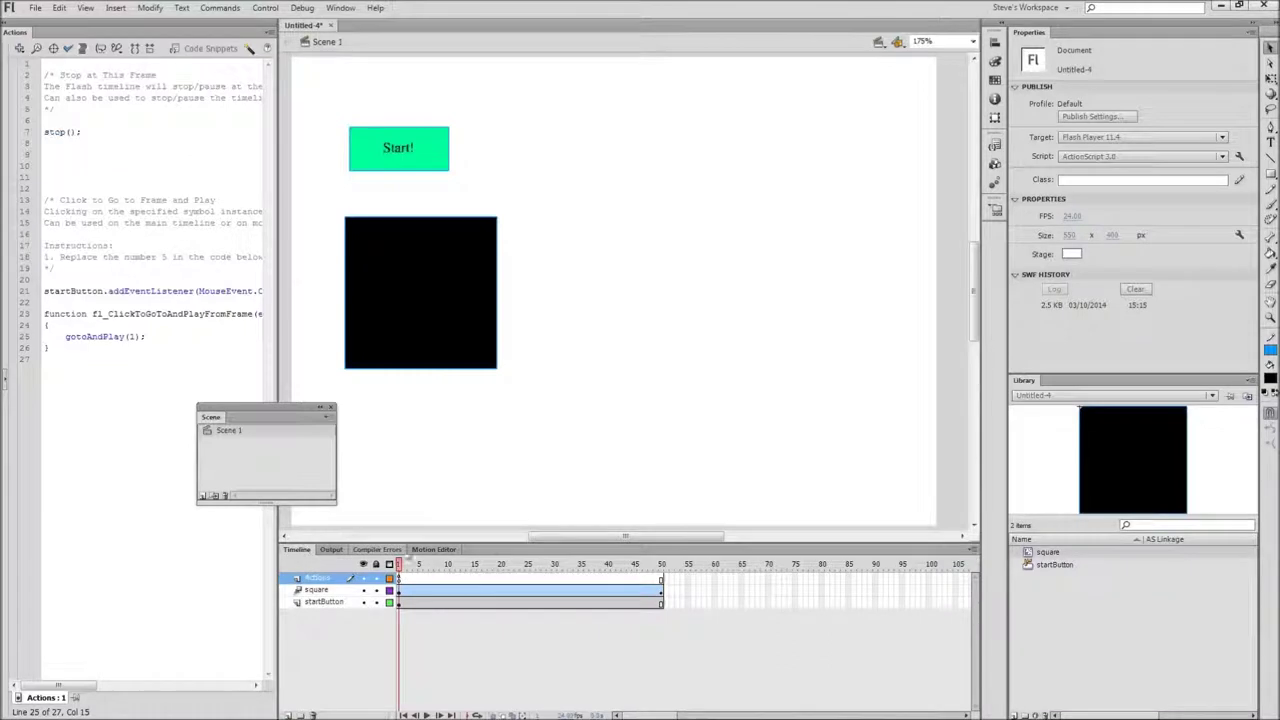
left_click(661, 585)
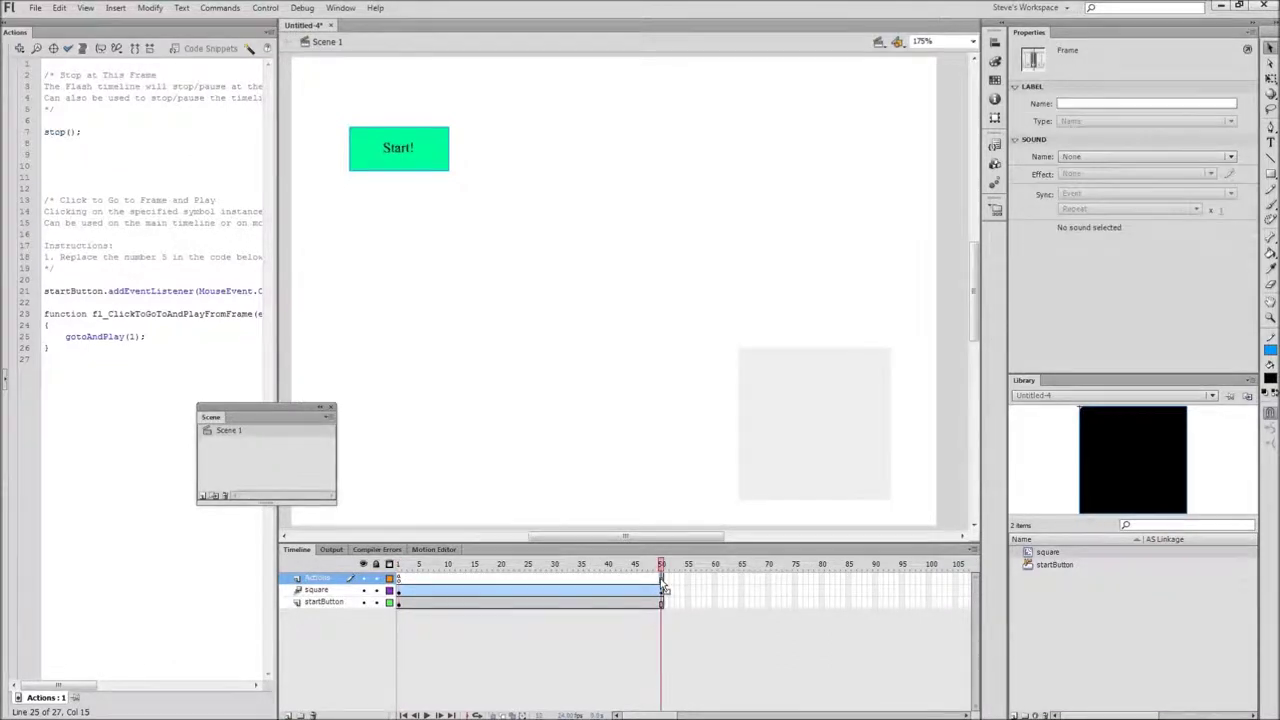
right_click(661, 585)
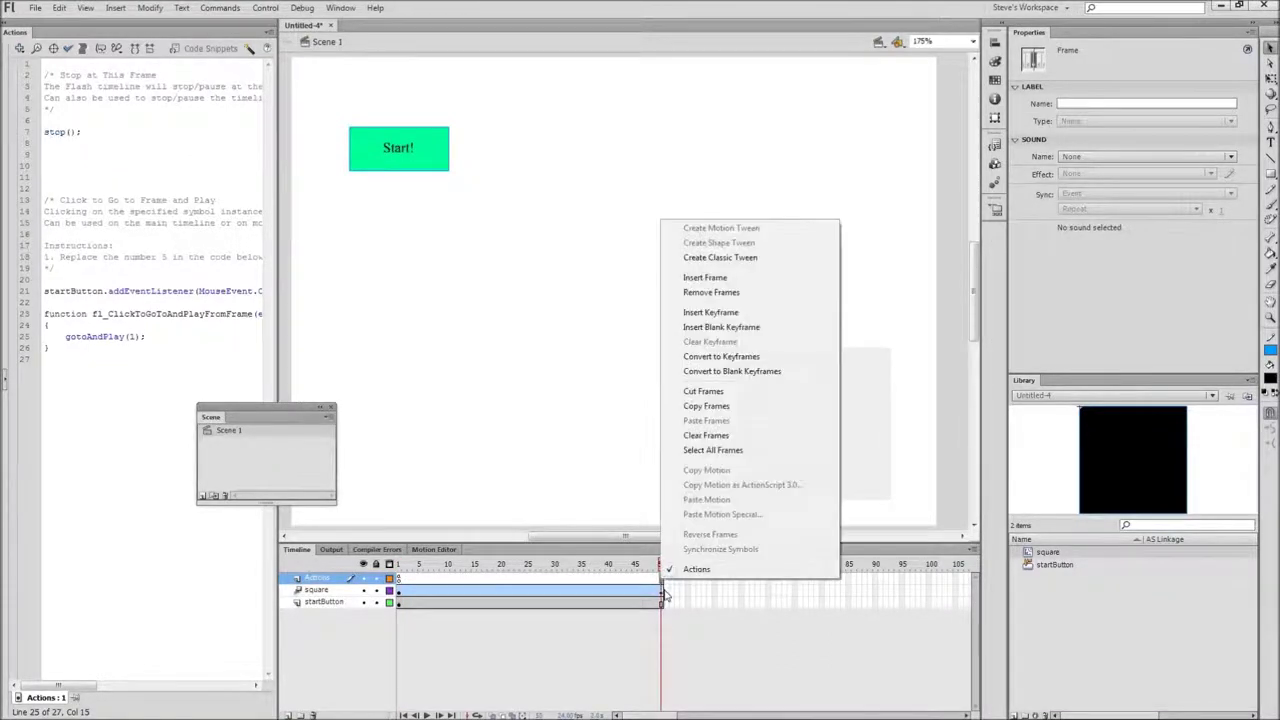
left_click(705, 330)
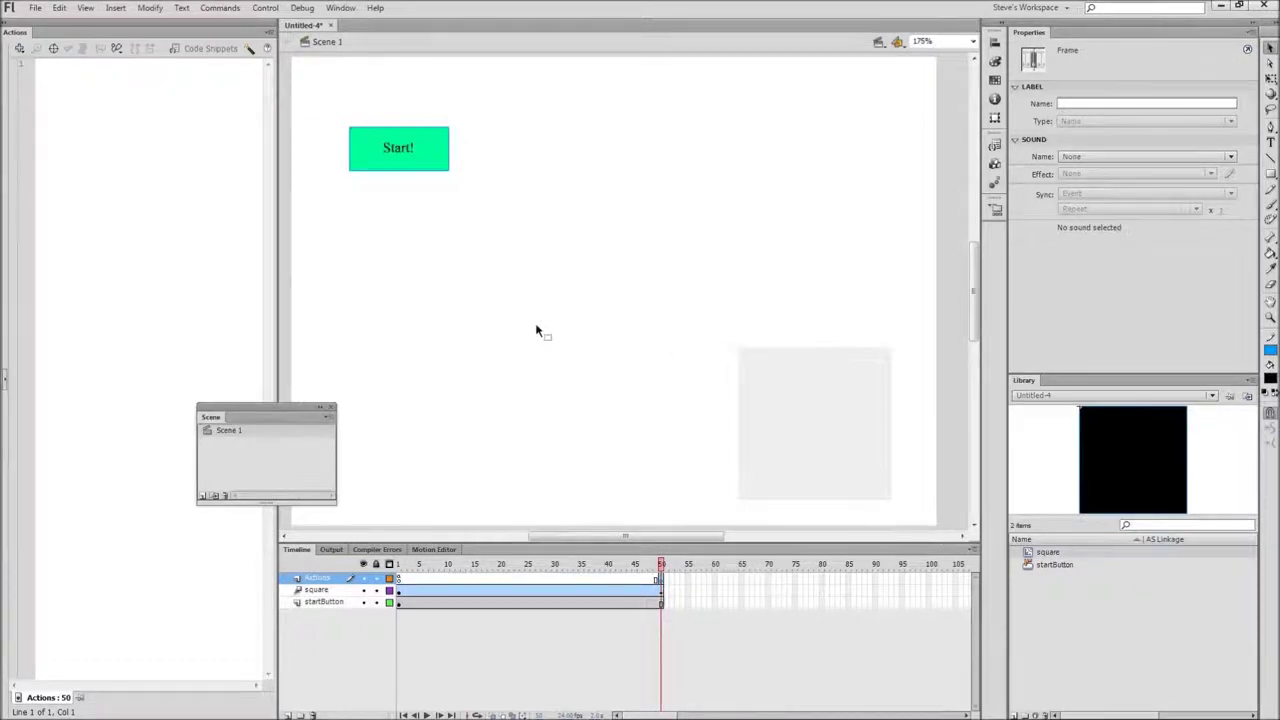
Add the 'Stop at this Frame' snippet, stop();, to the frame 50 keyframe
left_click(200, 50)
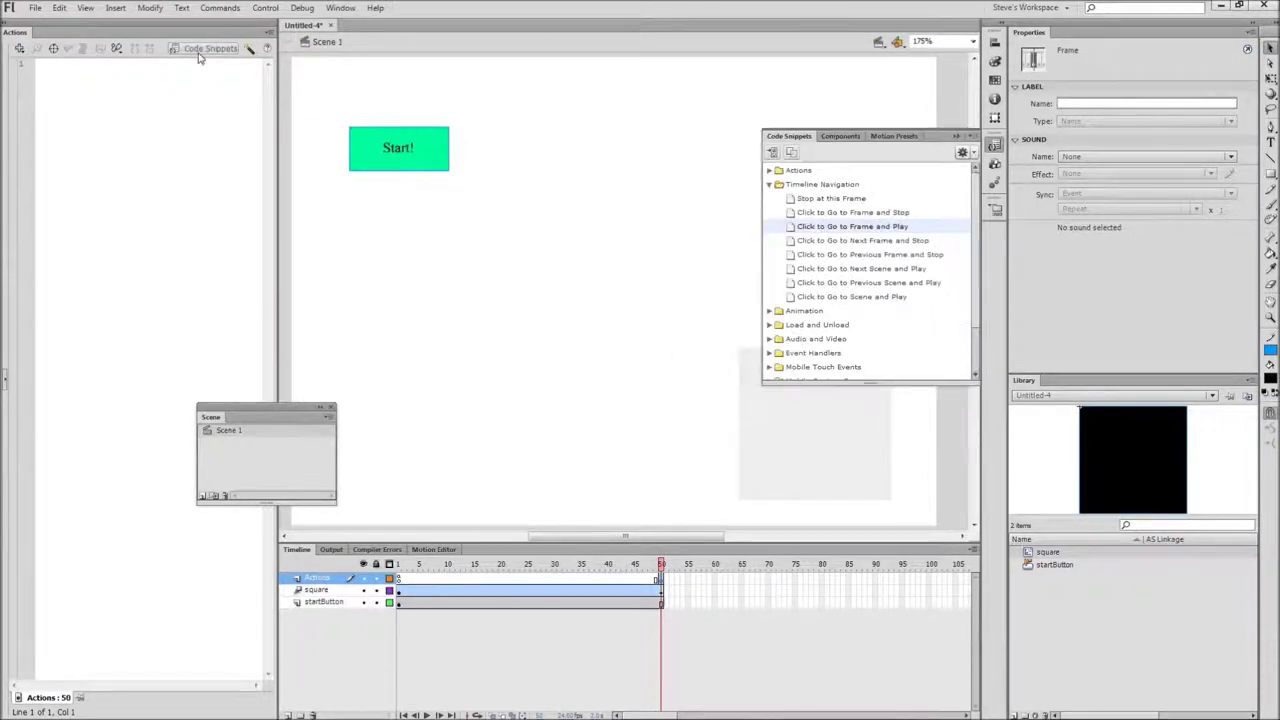
double_click(800, 199)
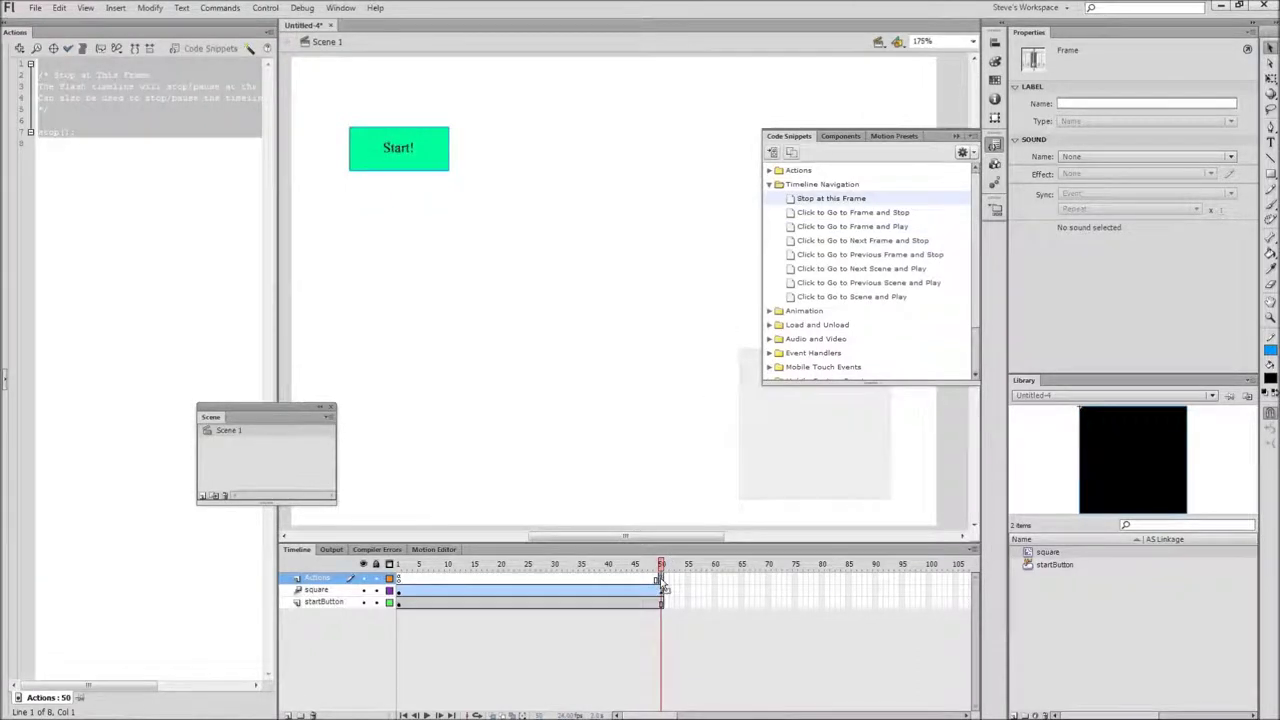
left_click(533, 237)
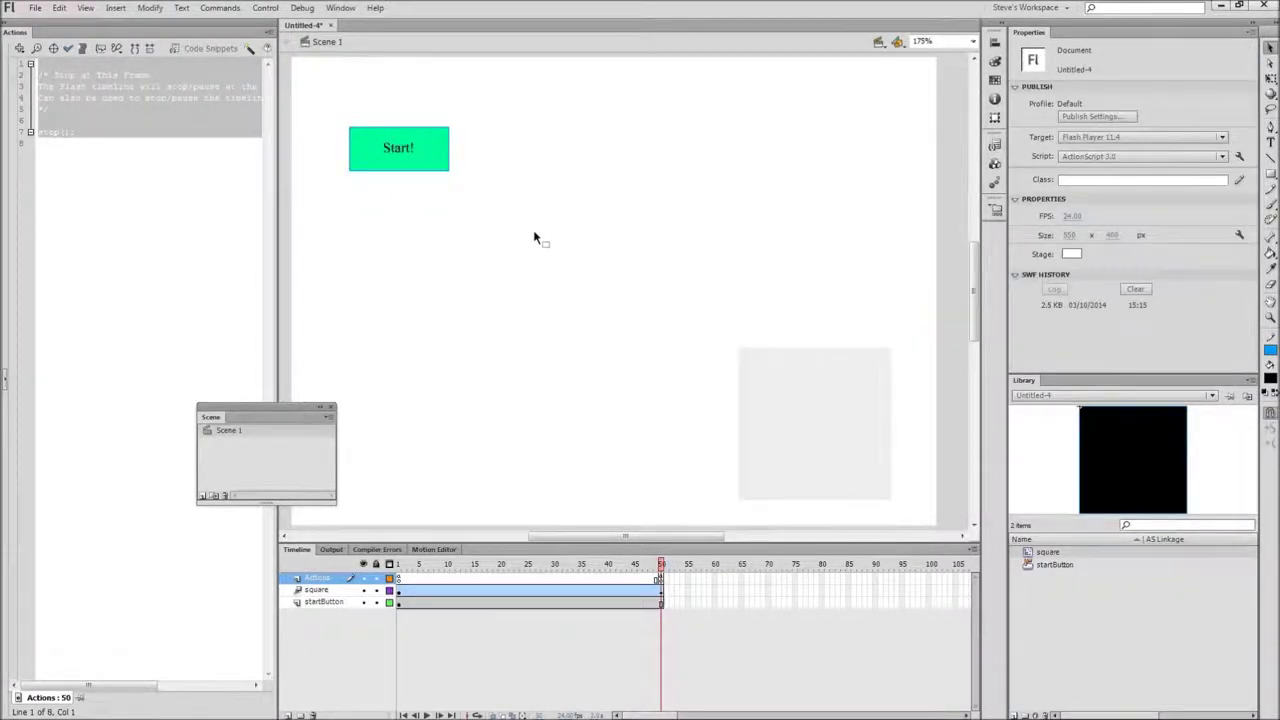
left_click(375, 8)
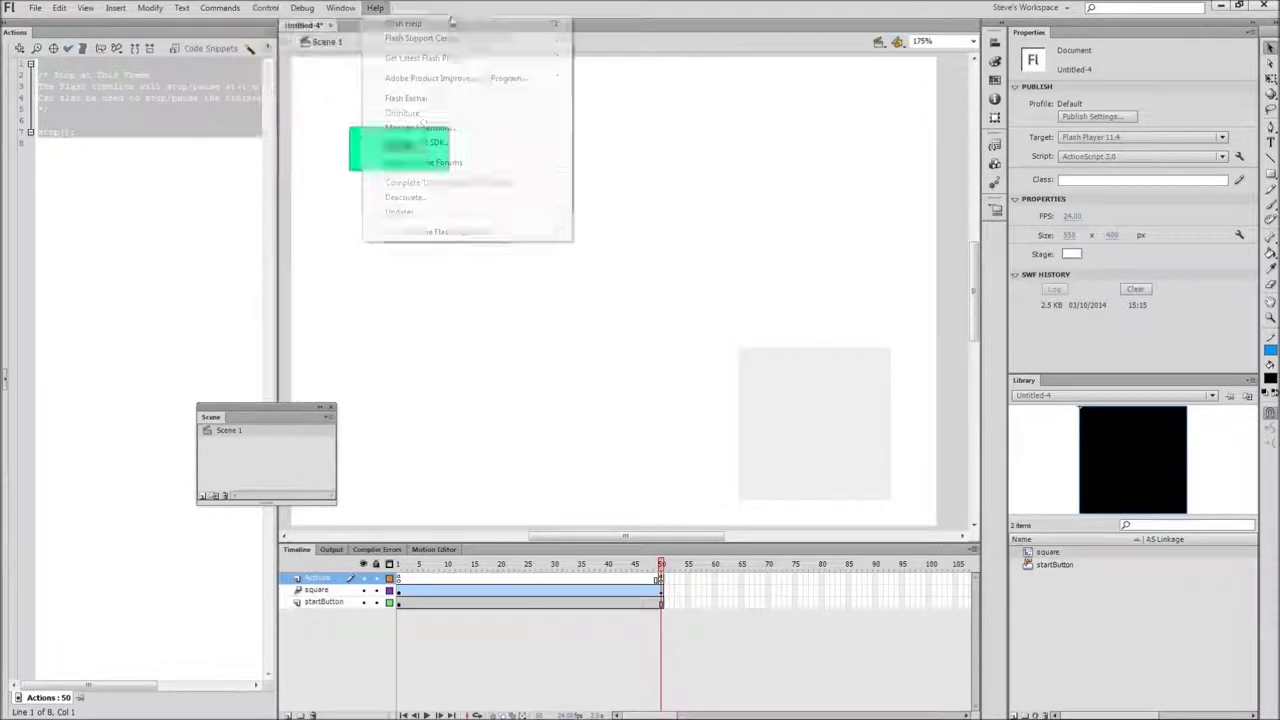
key("Escape")
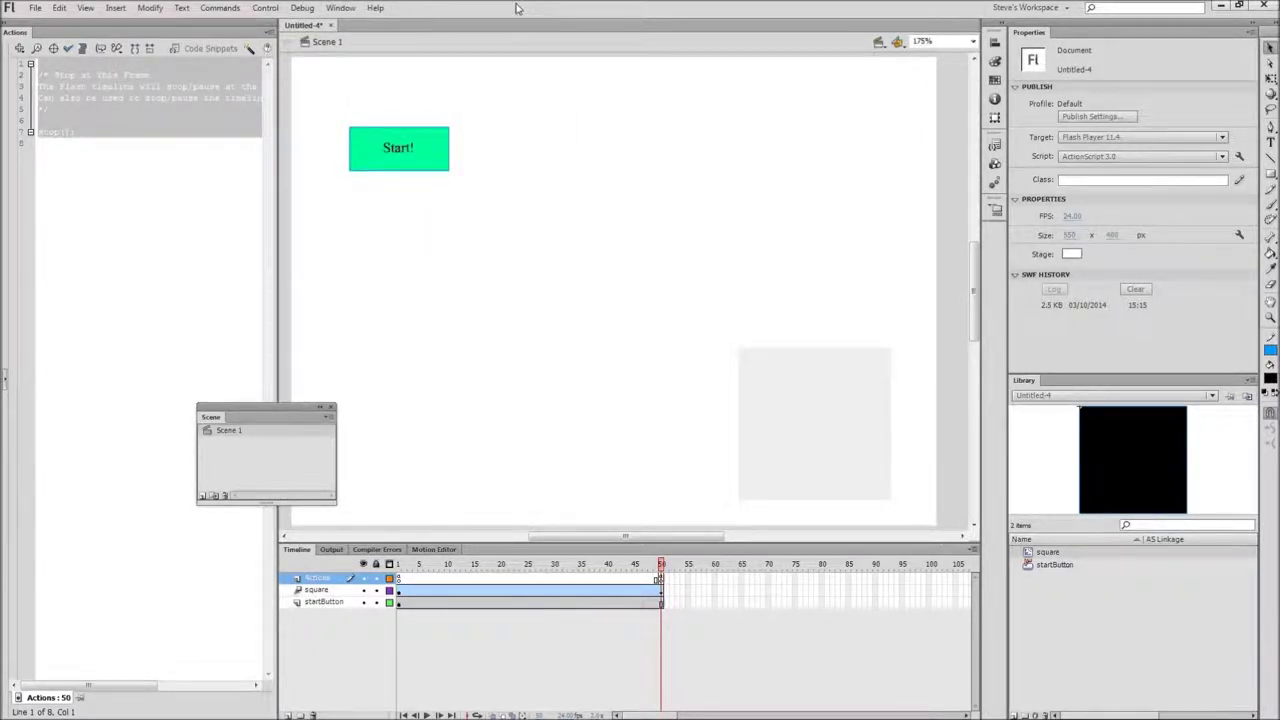
key("ctrl+Return")
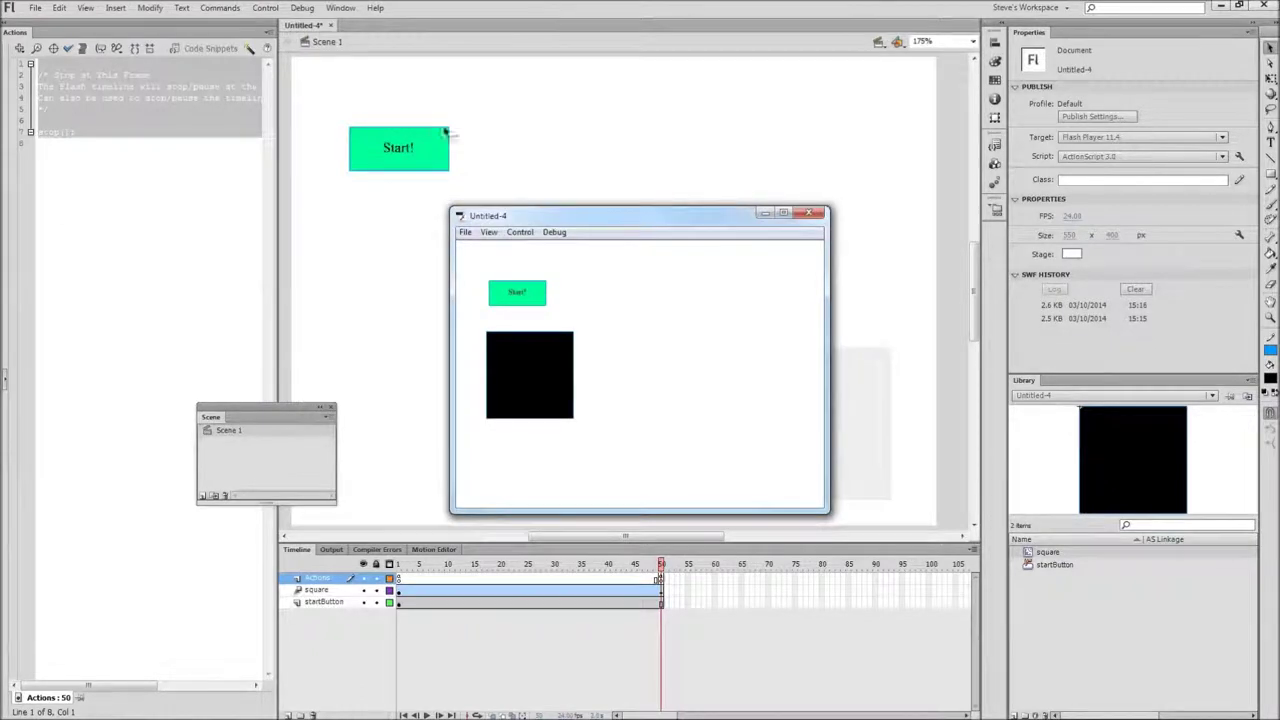
left_click(499, 292)
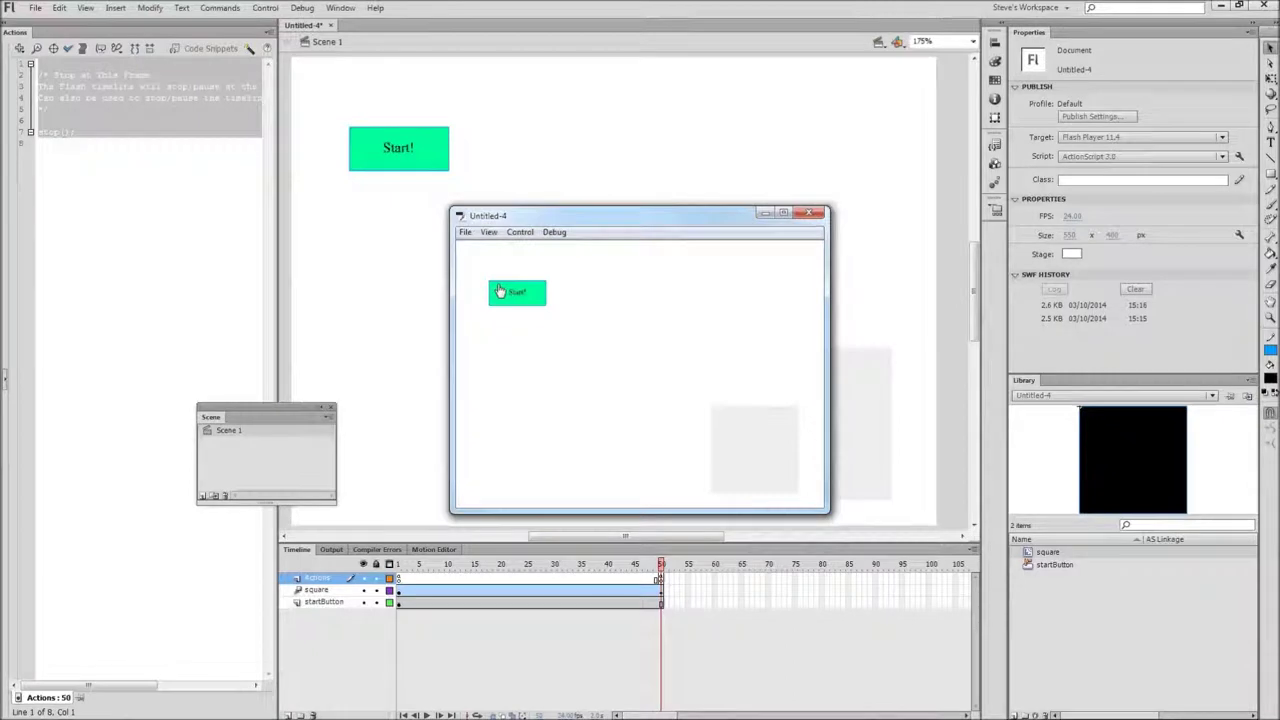
left_click(809, 213)
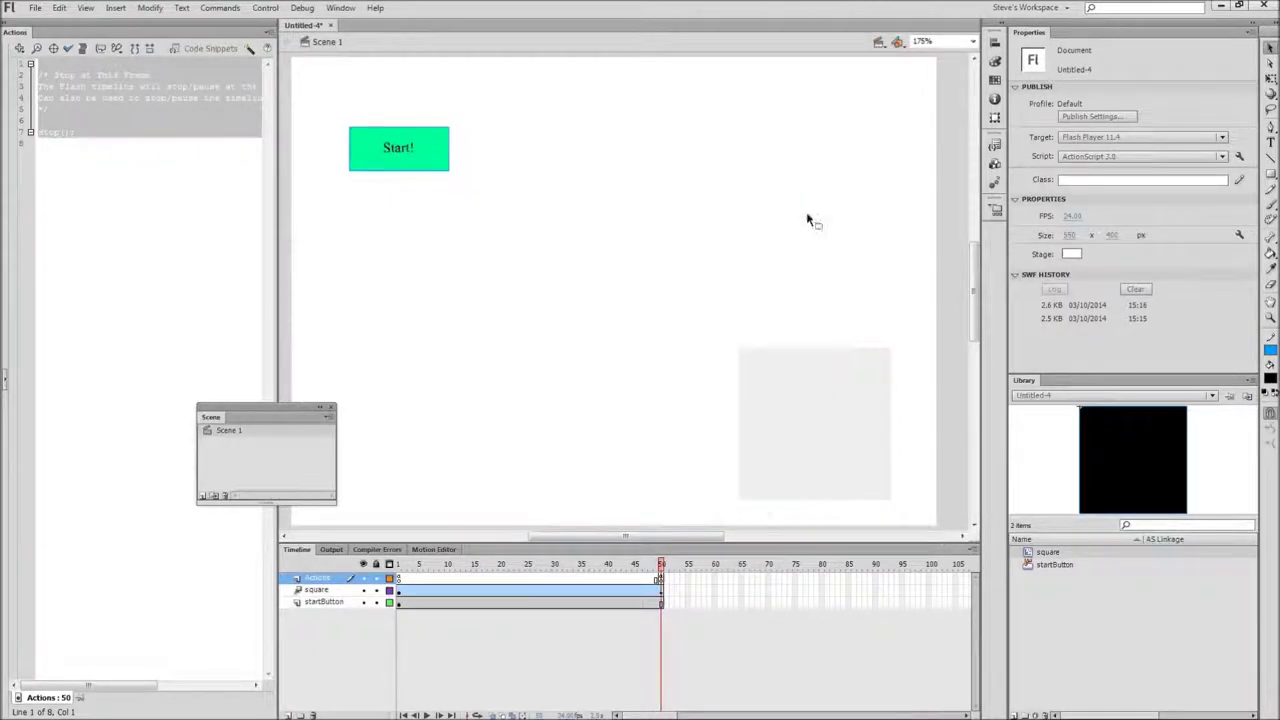